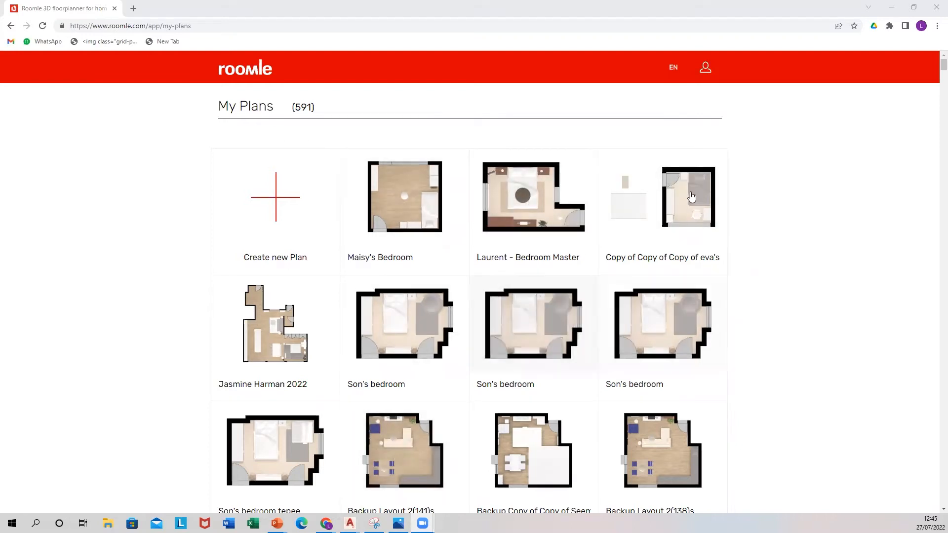
Create a new plan titled with the child's first name followed by "Room", and open it in the editor.
{"action": "mouse_move", "coordinate": [690, 197]}
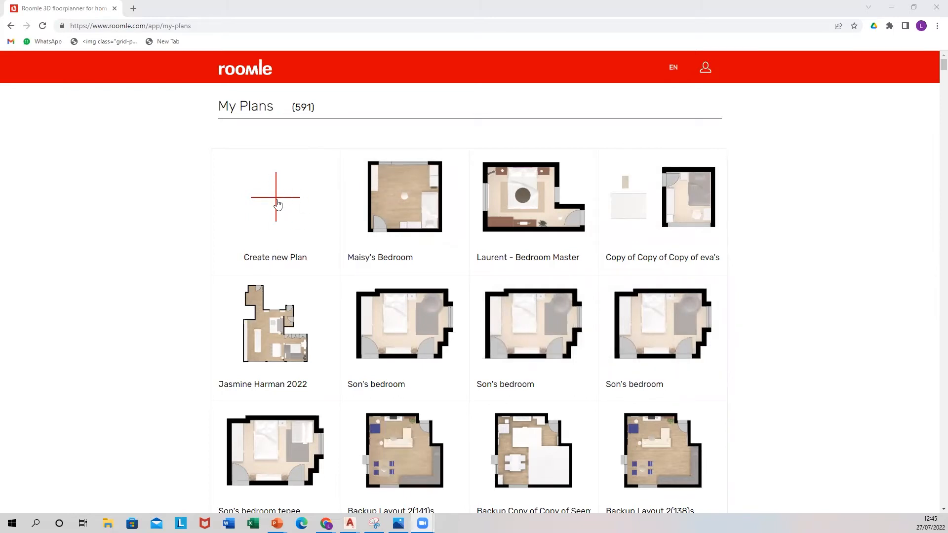
{"action": "left_click", "coordinate": [250, 197]}
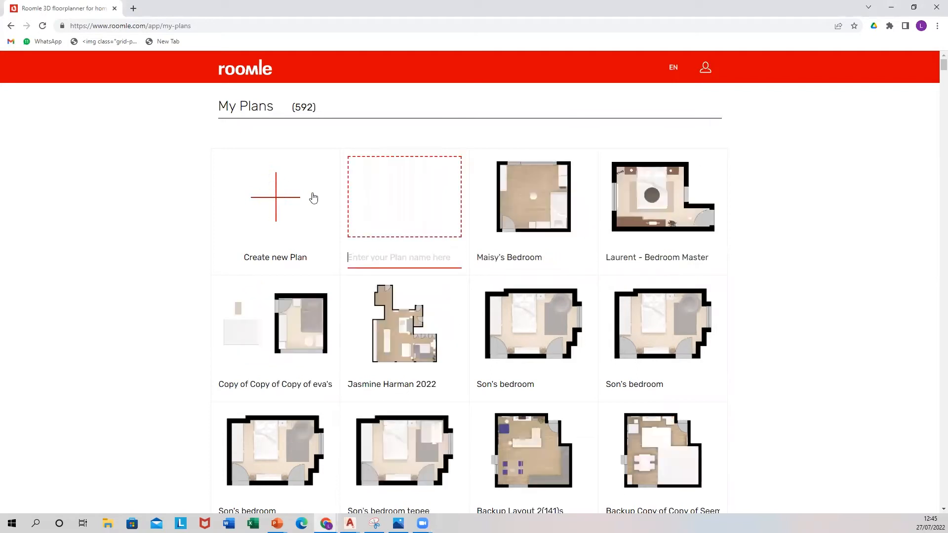
{"action": "type", "text": "Maisy's Room"}
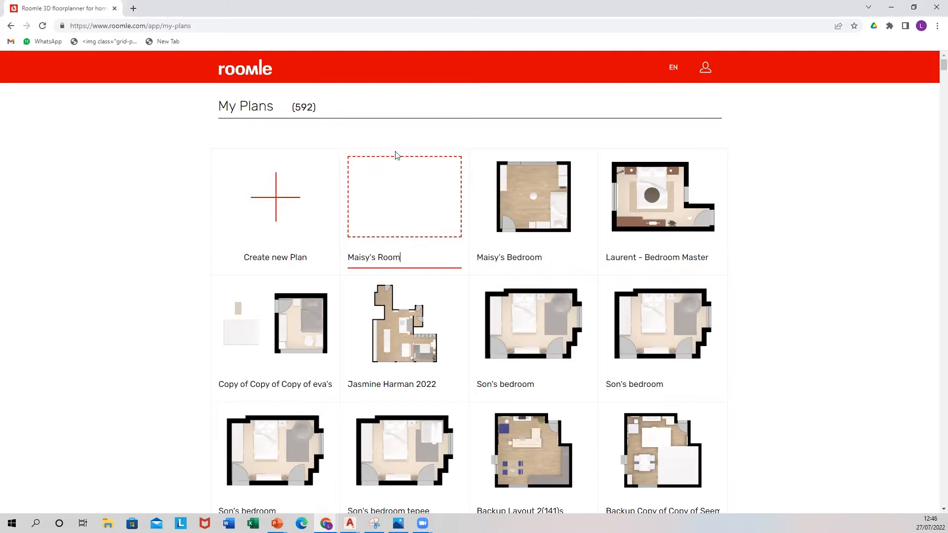
{"action": "mouse_move", "coordinate": [409, 206]}
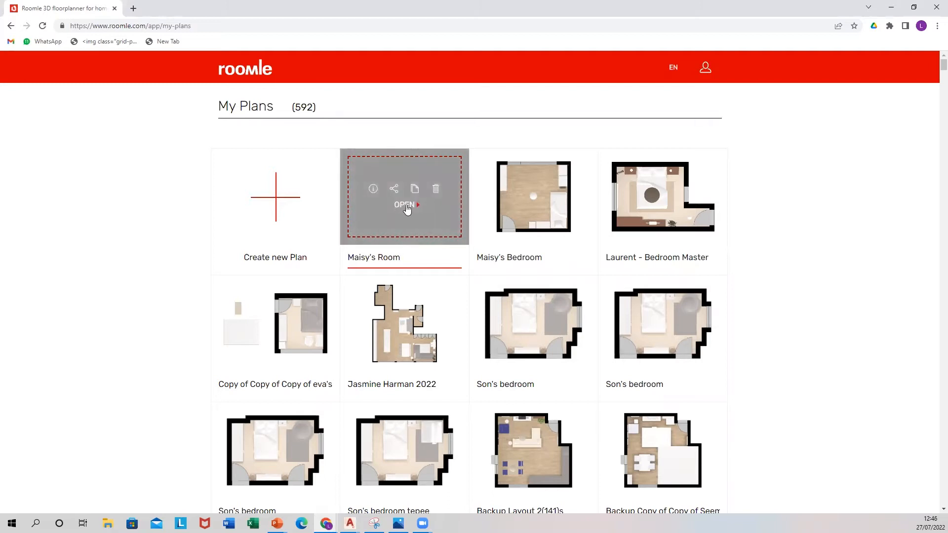
{"action": "left_click", "coordinate": [406, 205]}
{"action": "left_click", "coordinate": [405, 205]}
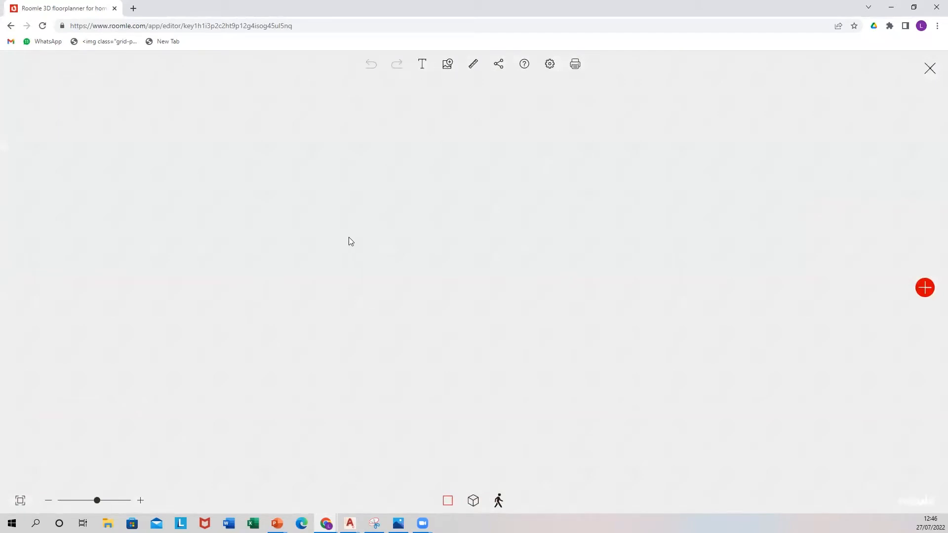
After consulting Sketch Floor plan.jpg, set the plan's ceiling height to 250 cm and wall thickness to 20 cm, applied to all existing walls.
{"action": "left_click", "coordinate": [550, 65]}
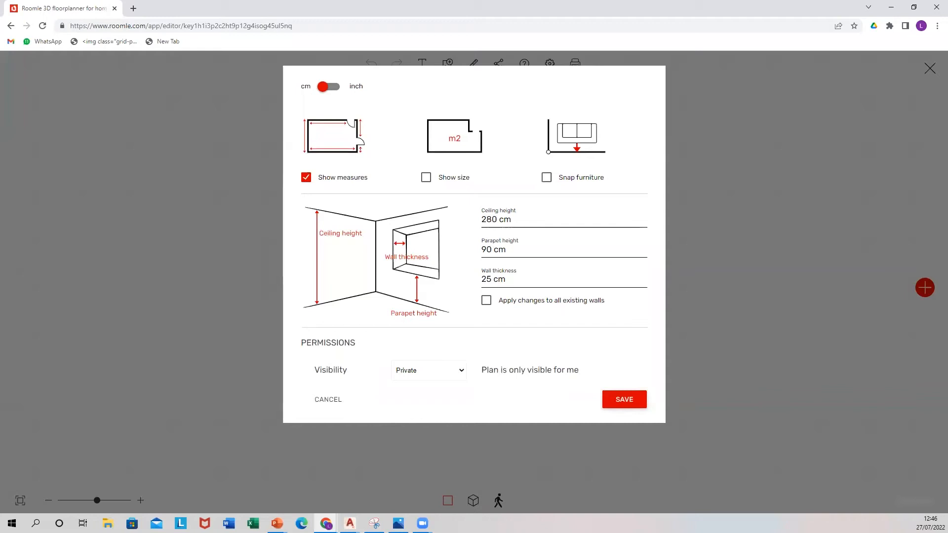
{"action": "key", "text": "alt+Tab"}
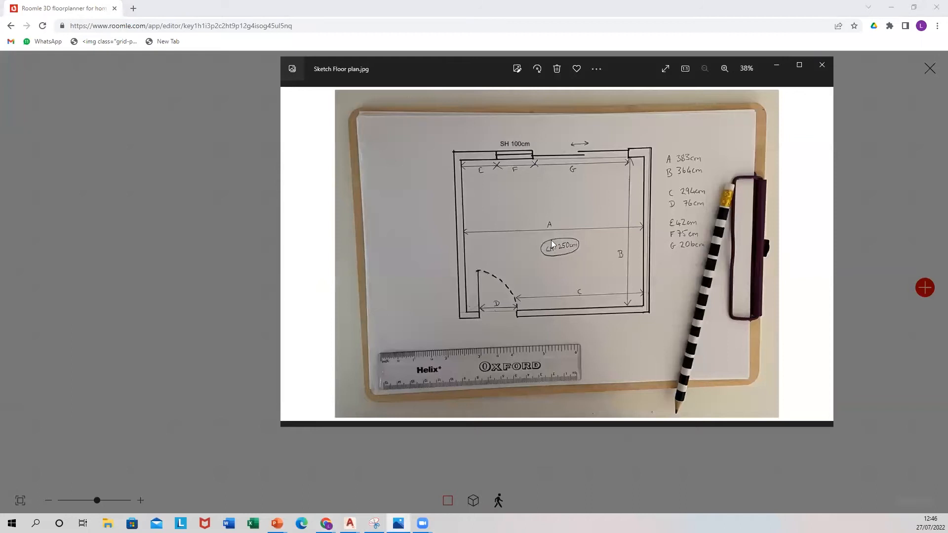
{"action": "left_click_drag", "start_coordinate": [442, 66], "coordinate": [706, 76]}
{"action": "key", "text": "alt+Tab"}
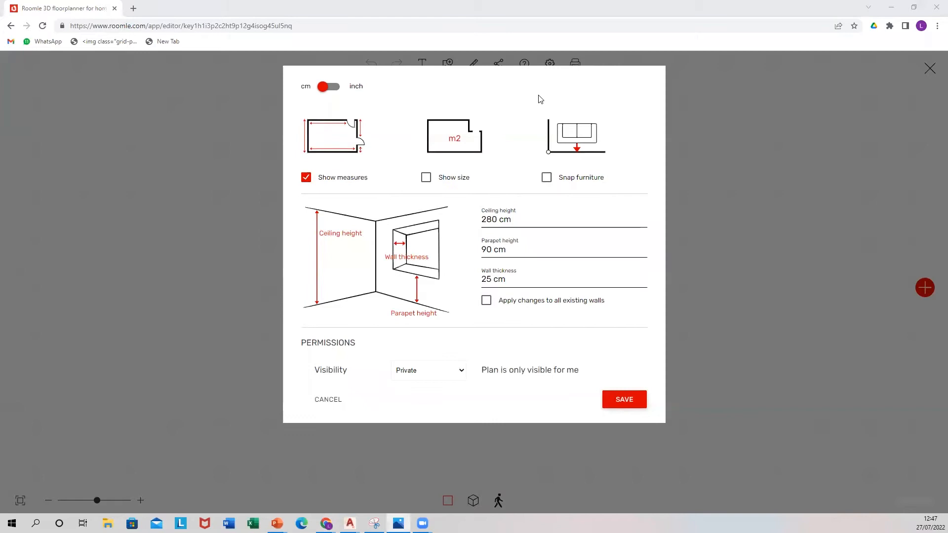
{"action": "left_click", "coordinate": [497, 219]}
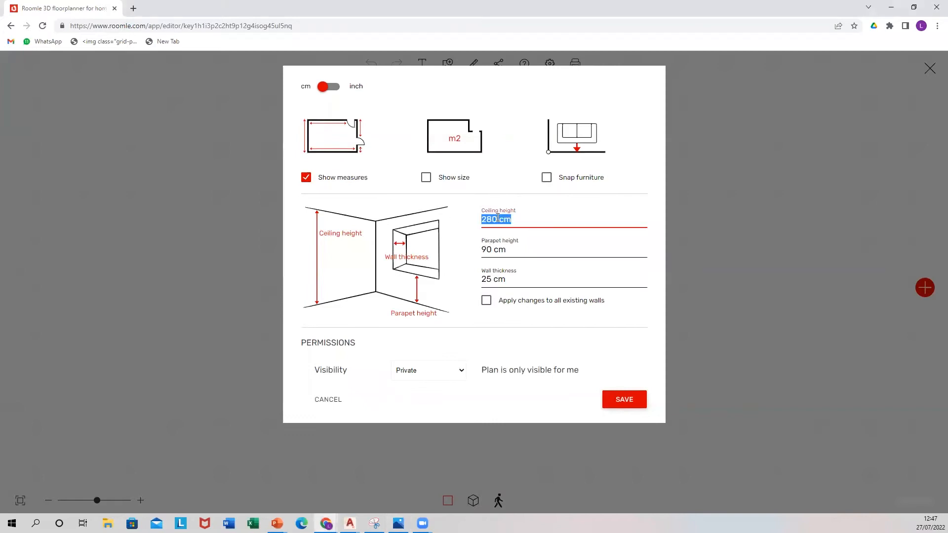
{"action": "type", "text": "250"}
{"action": "left_click", "coordinate": [492, 280]}
{"action": "type", "text": "20"}
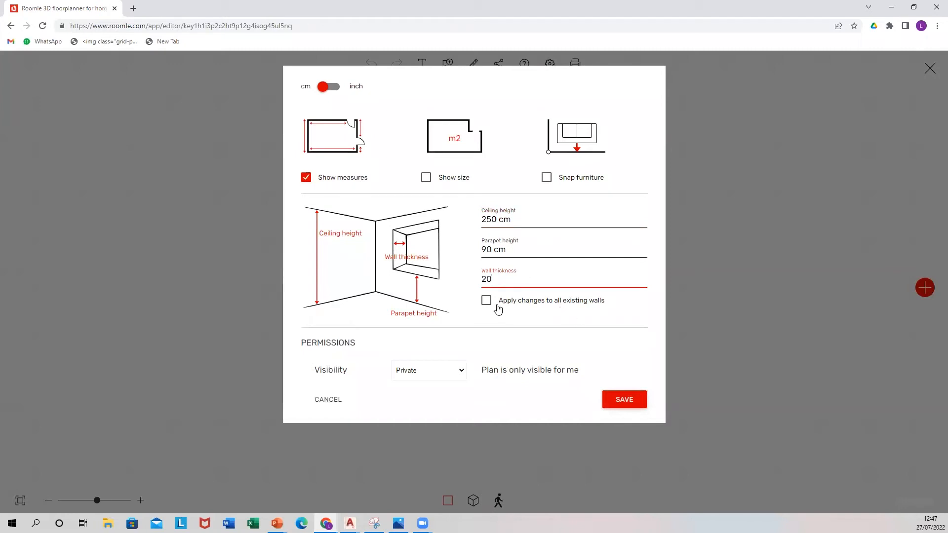
{"action": "left_click", "coordinate": [487, 302]}
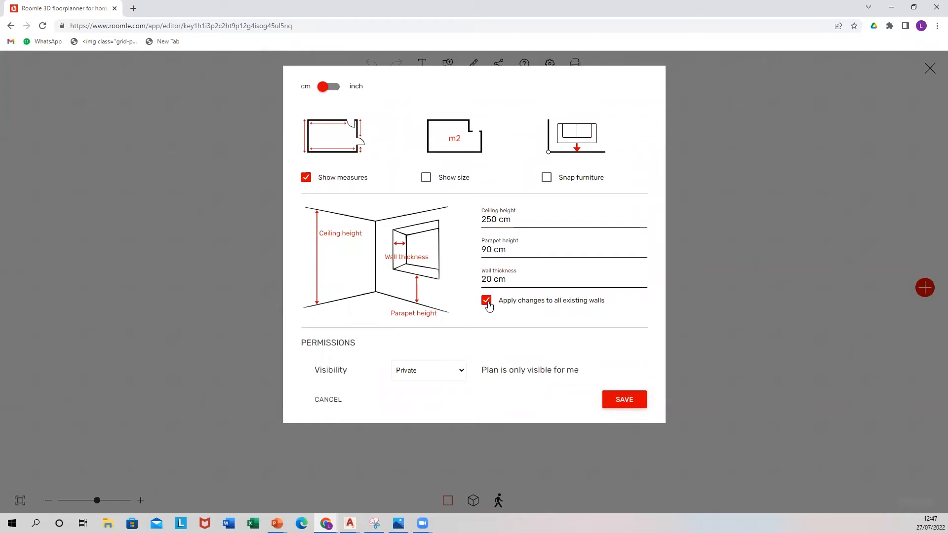
{"action": "left_click", "coordinate": [626, 403]}
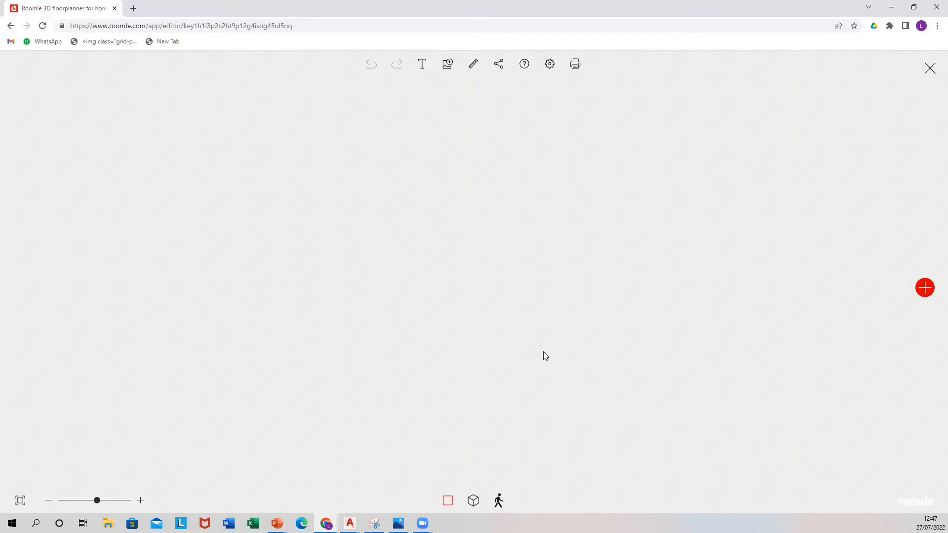
Draw four connected walls forming a closed rectangular room about 373 cm wide and 345 cm deep inside.
{"action": "left_click", "coordinate": [544, 243]}
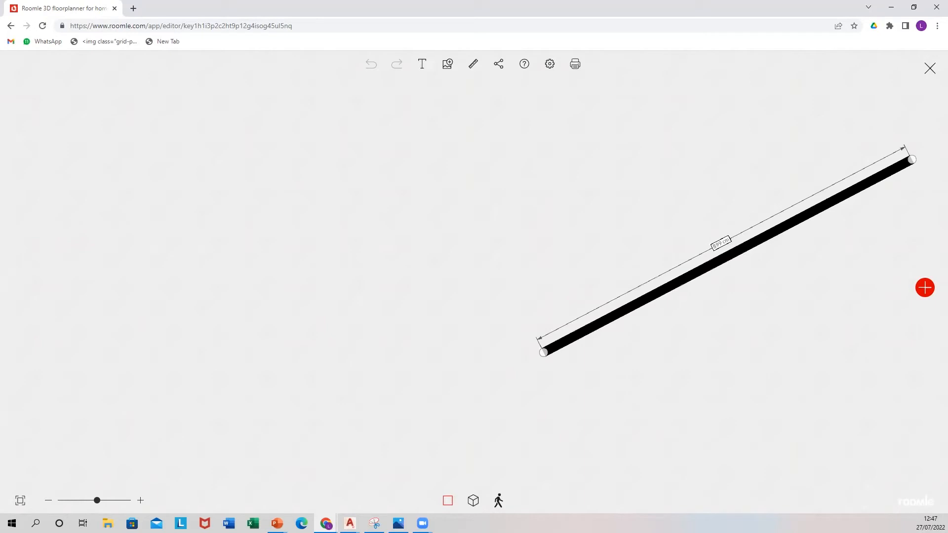
{"action": "key", "text": "alt+Tab"}
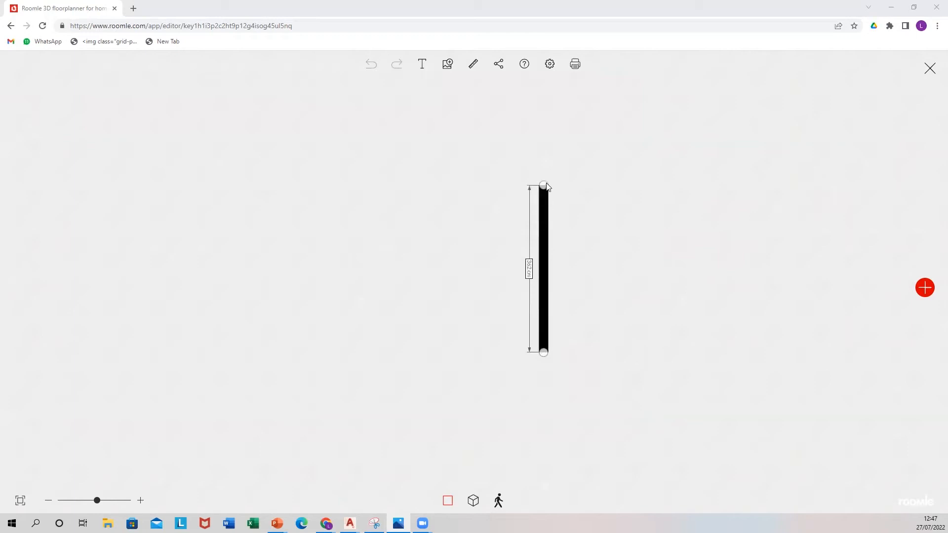
{"action": "left_click", "coordinate": [544, 182]}
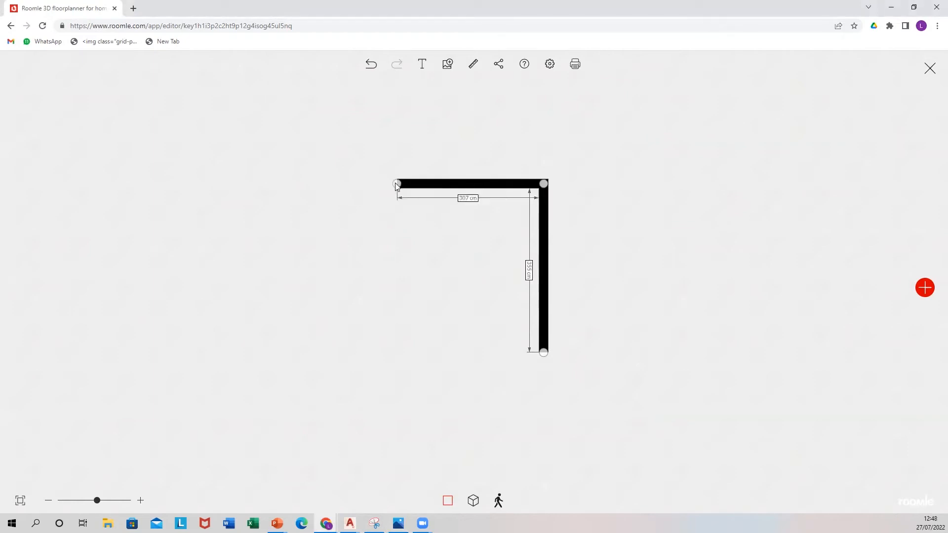
{"action": "left_click", "coordinate": [396, 185]}
{"action": "left_click_drag", "start_coordinate": [378, 183], "coordinate": [362, 183]}
{"action": "left_click_drag", "start_coordinate": [361, 247], "coordinate": [361, 303]}
{"action": "left_click_drag", "start_coordinate": [366, 358], "coordinate": [485, 367]}
{"action": "left_click_drag", "start_coordinate": [387, 351], "coordinate": [544, 353]}
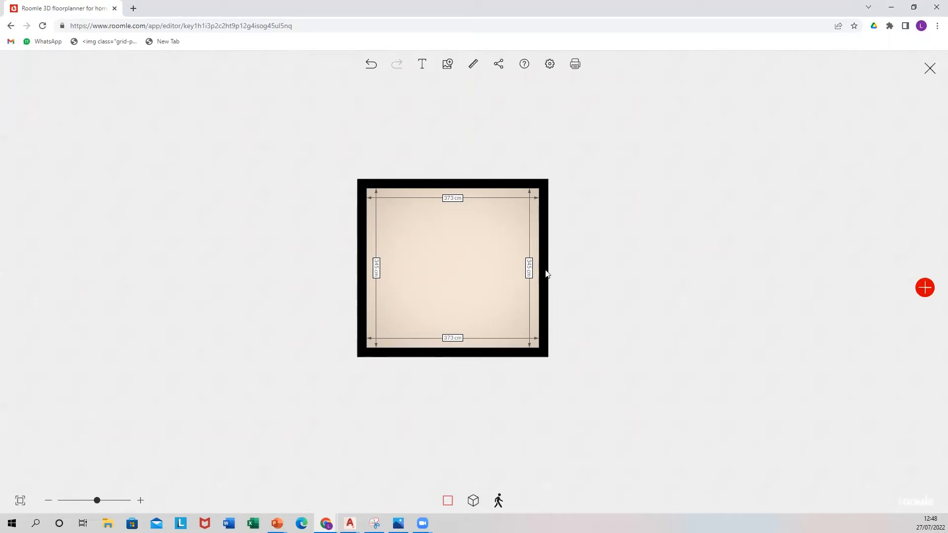
Set the length of the room's right wall to 364 cm and save it.
{"action": "left_click", "coordinate": [545, 275]}
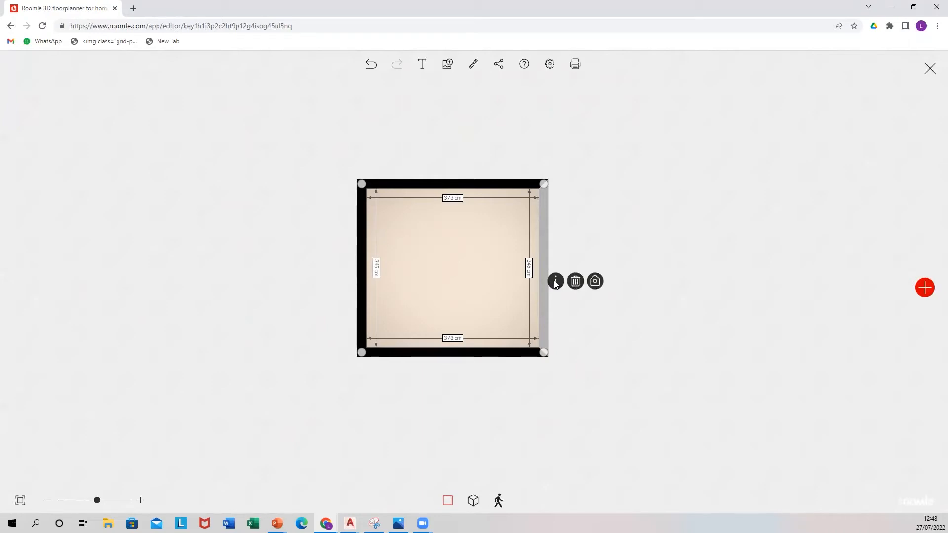
{"action": "left_click", "coordinate": [555, 281]}
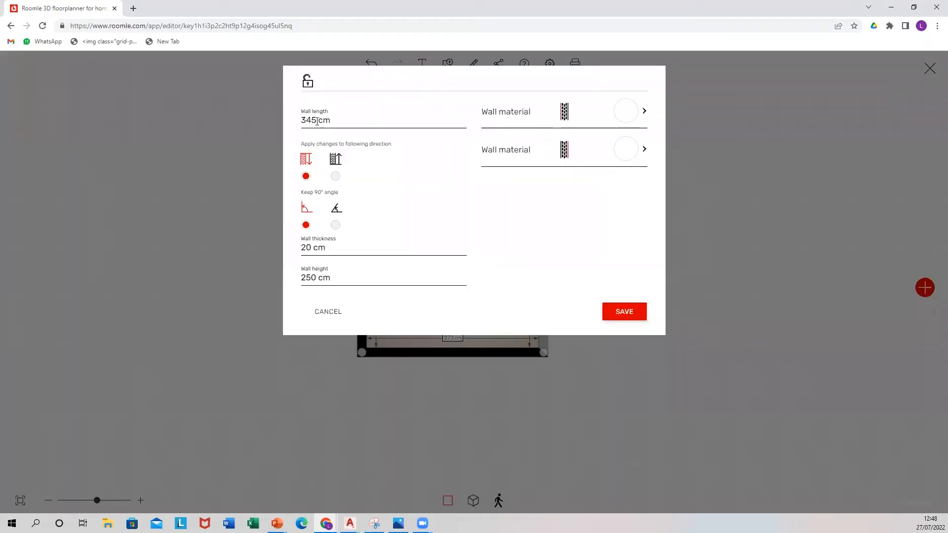
{"action": "left_click", "coordinate": [316, 121]}
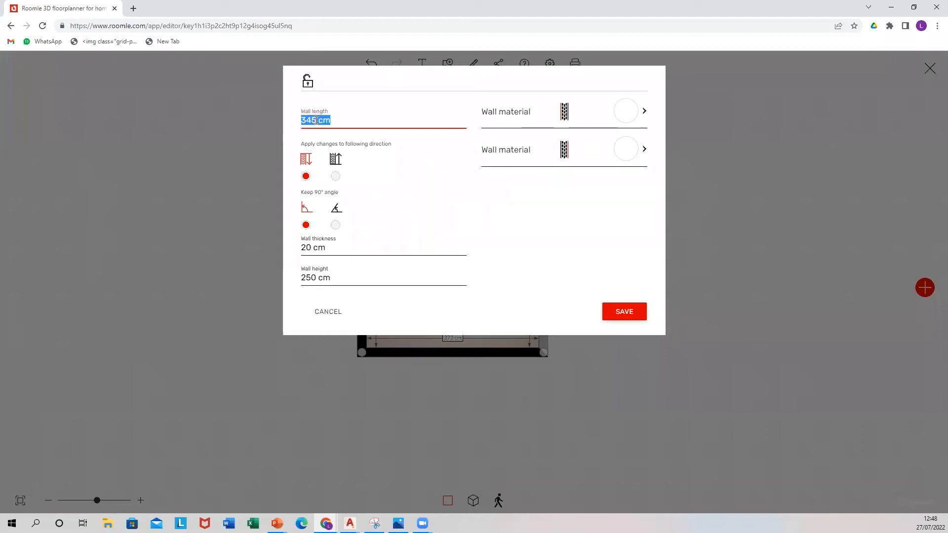
{"action": "type", "text": "364"}
{"action": "left_click", "coordinate": [623, 312]}
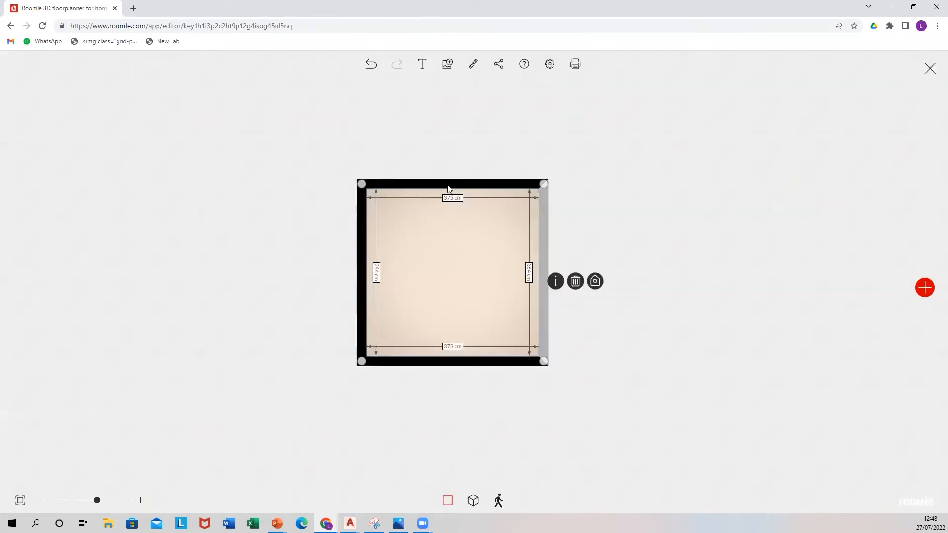
Set the length of the room's upper wall to 383 cm and save it.
{"action": "left_click", "coordinate": [464, 191]}
{"action": "left_click", "coordinate": [464, 193]}
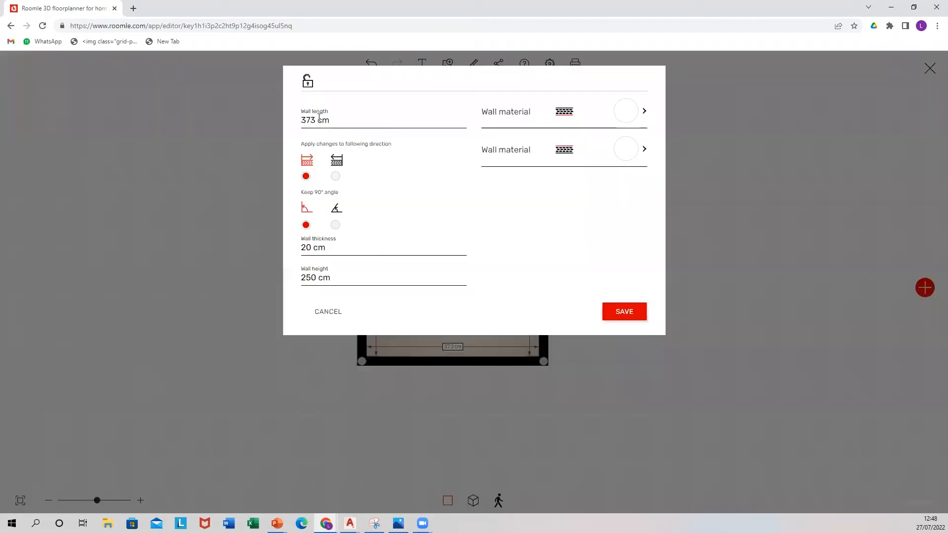
{"action": "left_click", "coordinate": [319, 118]}
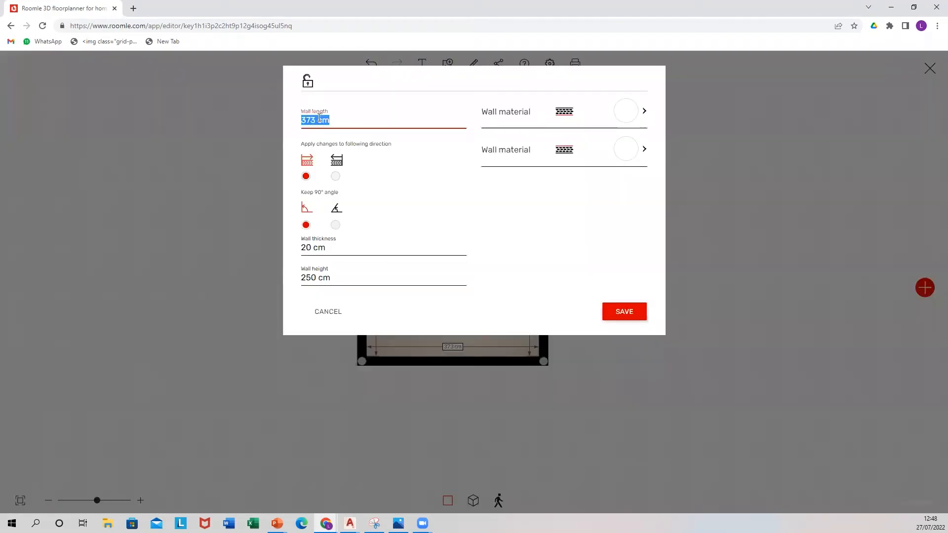
{"action": "type", "text": "383"}
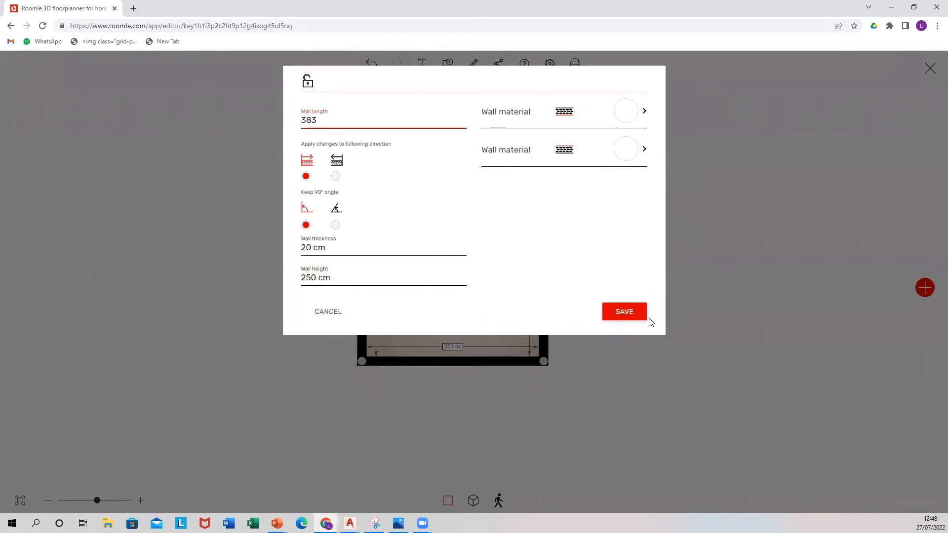
{"action": "left_click", "coordinate": [624, 311]}
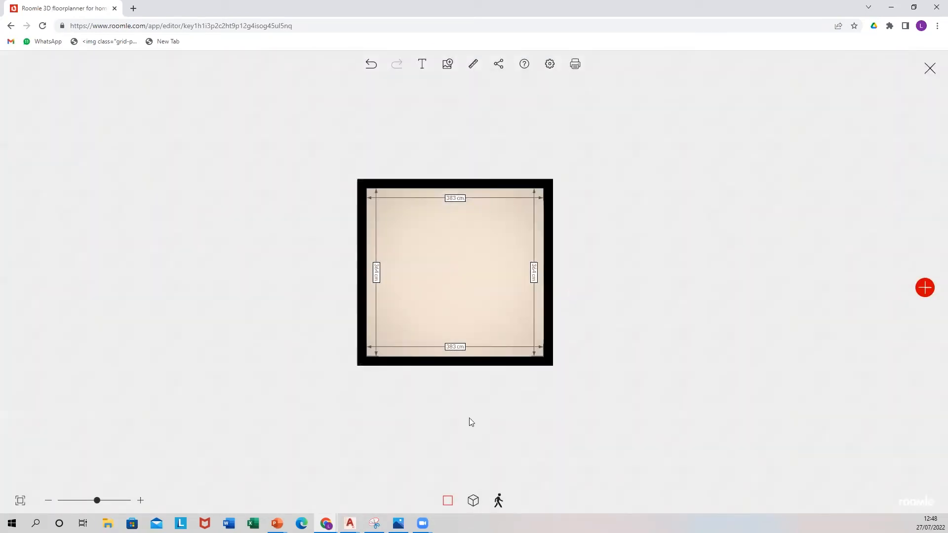
Inspect the room's walls and floor in 3D from several angles, and return to the 2D plan.
{"action": "left_click", "coordinate": [473, 501]}
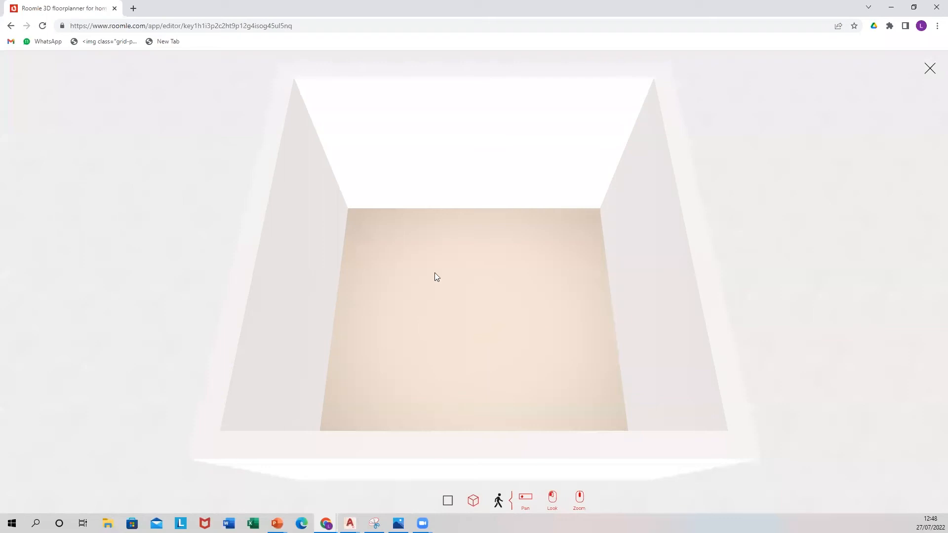
{"action": "left_click_drag", "start_coordinate": [434, 273], "coordinate": [426, 229]}
{"action": "left_click_drag", "start_coordinate": [329, 189], "coordinate": [416, 184]}
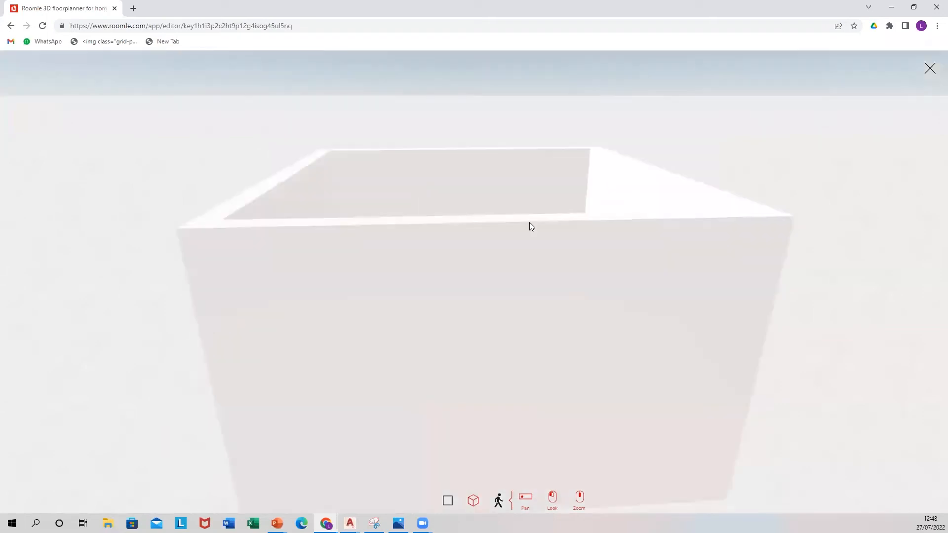
{"action": "left_click_drag", "start_coordinate": [529, 226], "coordinate": [559, 326]}
{"action": "left_click_drag", "start_coordinate": [345, 317], "coordinate": [355, 331]}
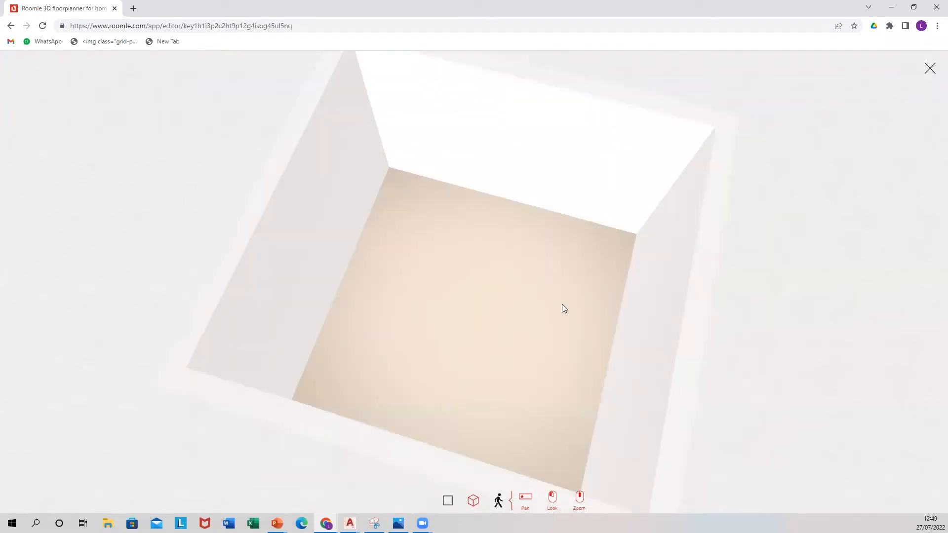
{"action": "left_click_drag", "start_coordinate": [564, 309], "coordinate": [590, 284]}
{"action": "left_click_drag", "start_coordinate": [619, 247], "coordinate": [825, 130]}
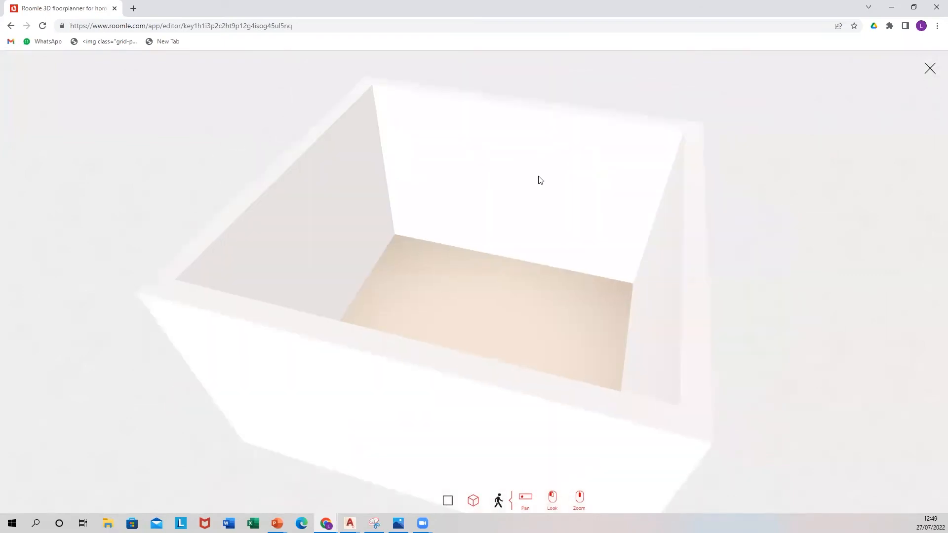
{"action": "left_click", "coordinate": [447, 501]}
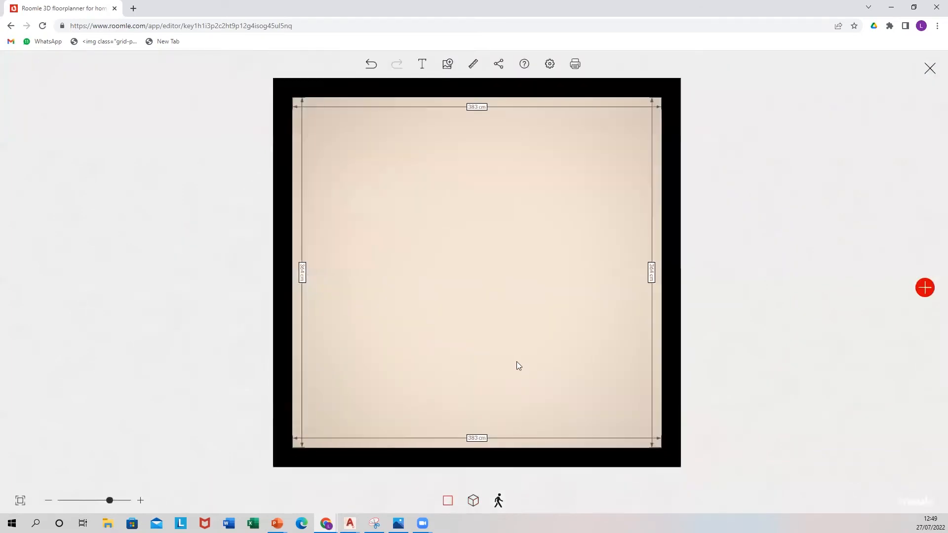
{"action": "scroll", "coordinate": [517, 364], "scroll_direction": "down", "scroll_amount": 1}
{"action": "scroll", "coordinate": [518, 364], "scroll_direction": "up", "scroll_amount": 1}
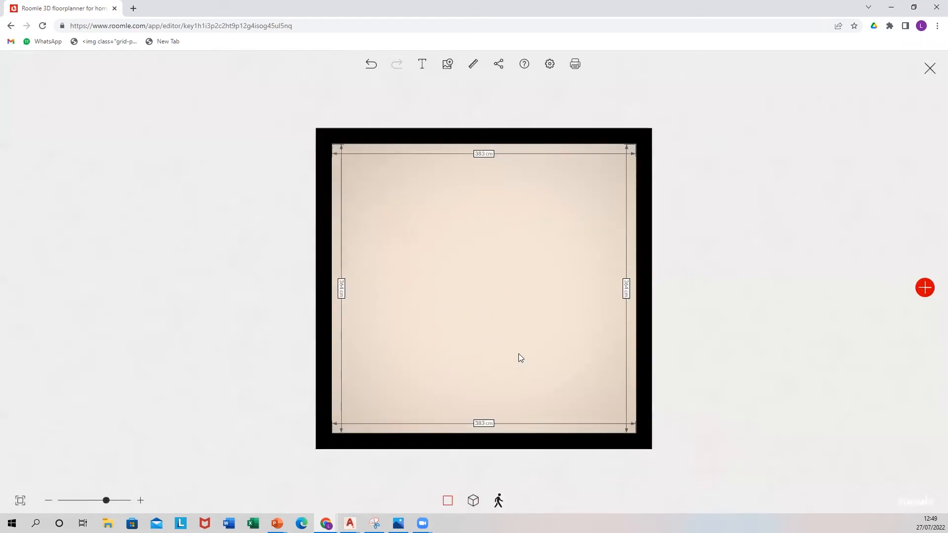
{"action": "scroll", "coordinate": [518, 354], "scroll_direction": "up", "scroll_amount": 1}
{"action": "scroll", "coordinate": [520, 321], "scroll_direction": "down", "scroll_amount": 1}
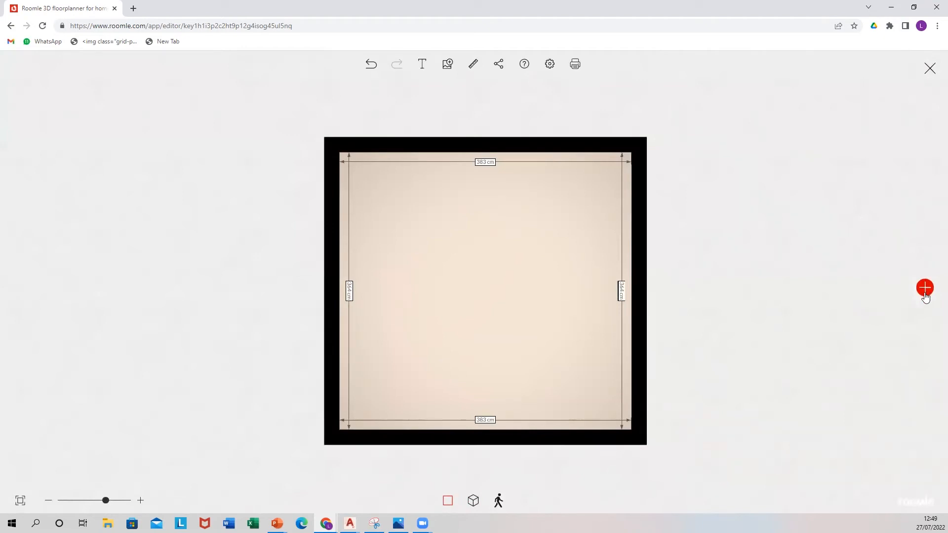
Browse the catalogue's construction elements and insert one Internal Door into the plan.
{"action": "left_click", "coordinate": [925, 287]}
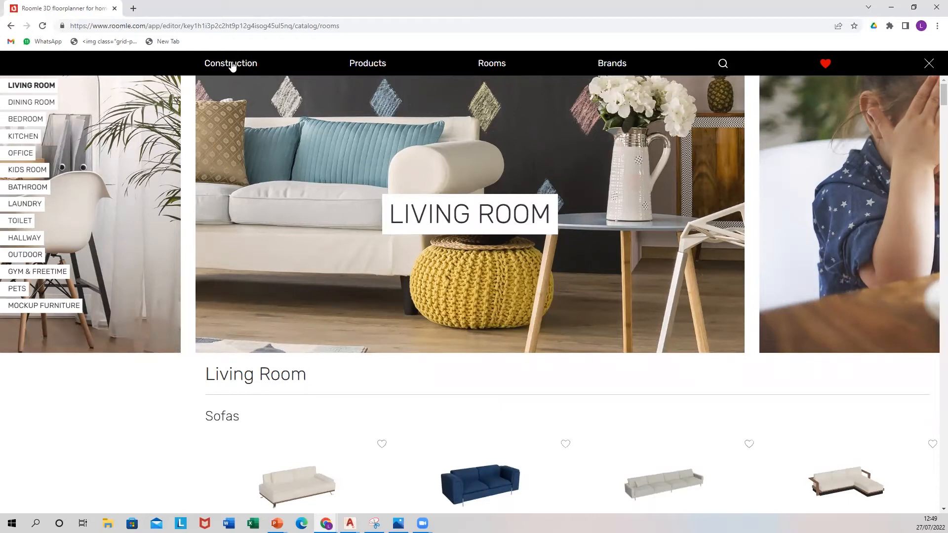
{"action": "left_click", "coordinate": [230, 65]}
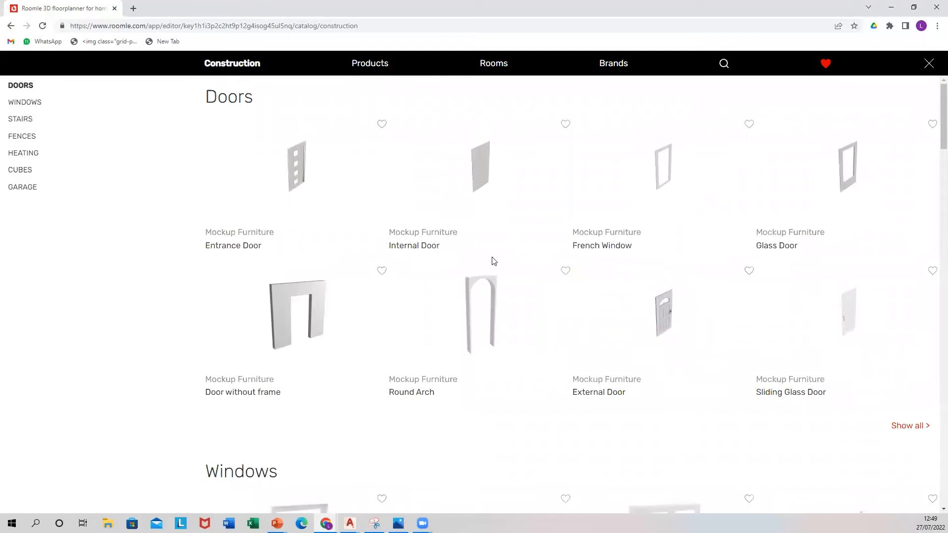
{"action": "scroll", "coordinate": [442, 321], "scroll_direction": "down", "scroll_amount": 4}
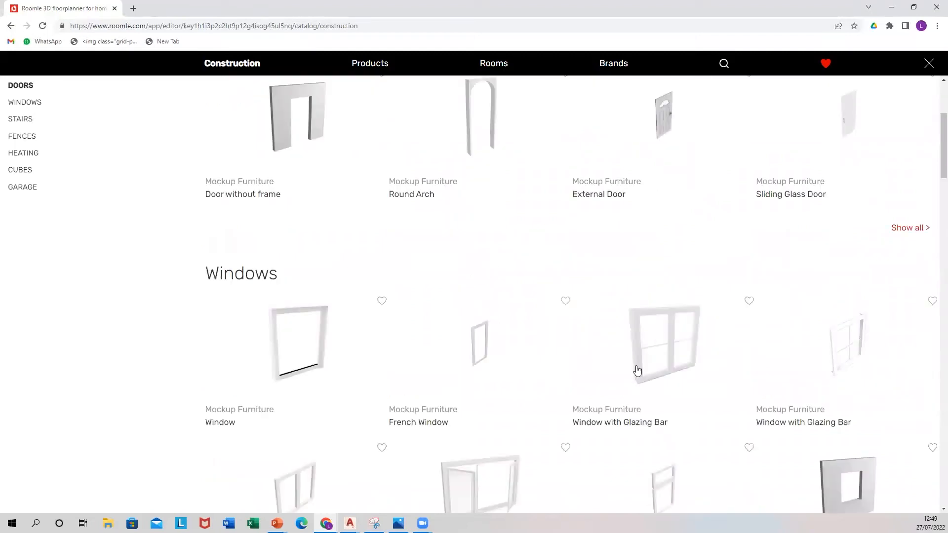
{"action": "scroll", "coordinate": [635, 370], "scroll_direction": "down", "scroll_amount": 4}
{"action": "scroll", "coordinate": [601, 360], "scroll_direction": "down", "scroll_amount": 10}
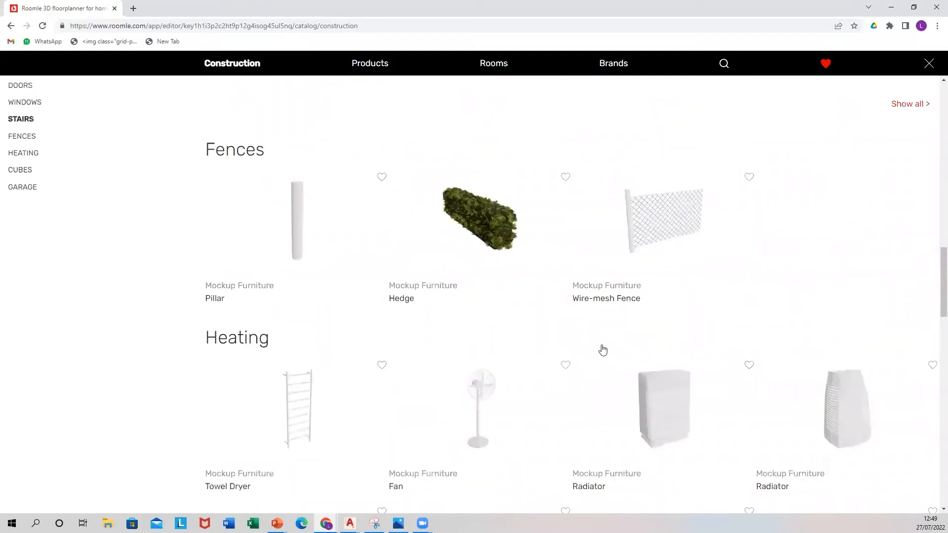
{"action": "scroll", "coordinate": [601, 352], "scroll_direction": "up", "scroll_amount": 15}
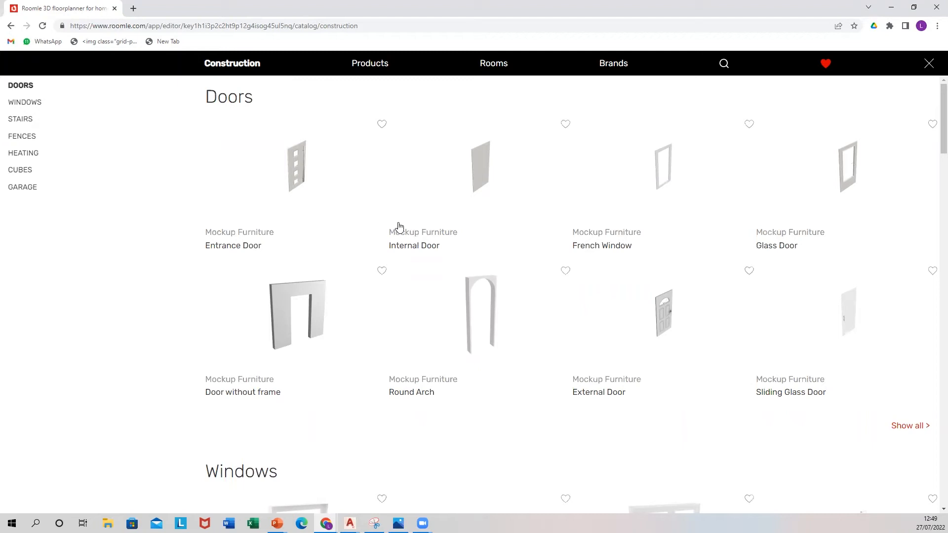
{"action": "left_click", "coordinate": [481, 166]}
{"action": "left_click", "coordinate": [489, 450]}
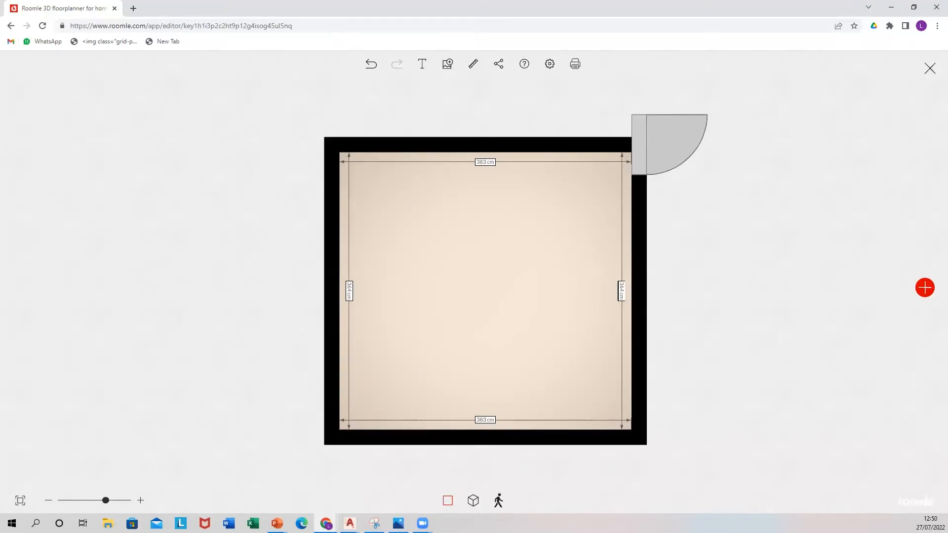
Check the door's location on the sketch and move the door into the lower wall, about 274 cm from the right wall, swinging inward.
{"action": "key", "text": "alt+Tab"}
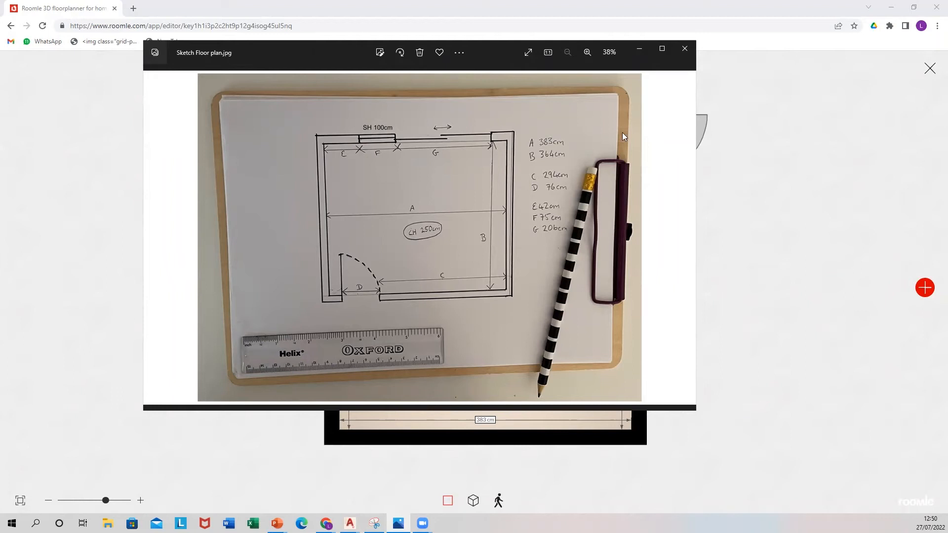
{"action": "key", "text": "alt+Tab"}
{"action": "left_click_drag", "start_coordinate": [640, 143], "coordinate": [611, 321]}
{"action": "left_click_drag", "start_coordinate": [570, 375], "coordinate": [393, 422]}
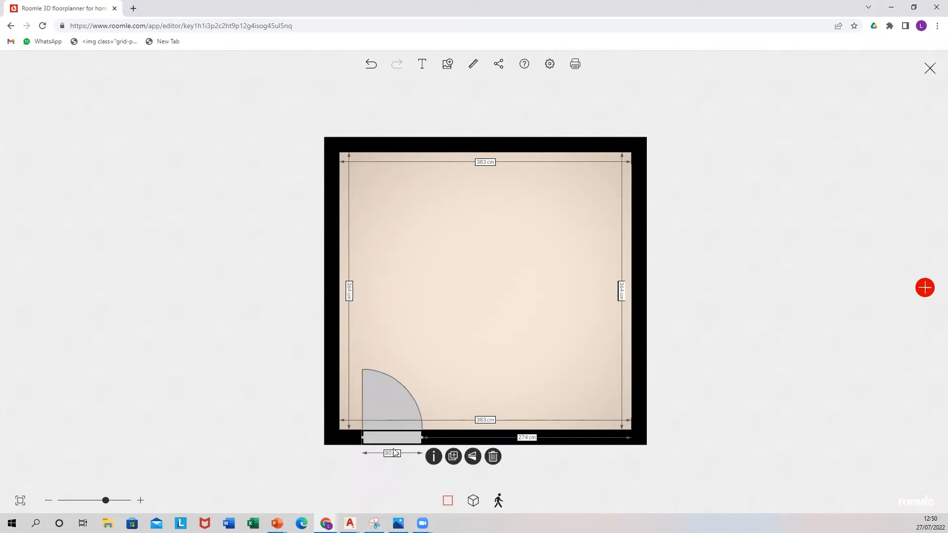
Set the internal door's width to 76 cm and save it.
{"action": "left_click", "coordinate": [397, 436]}
{"action": "left_click", "coordinate": [437, 336]}
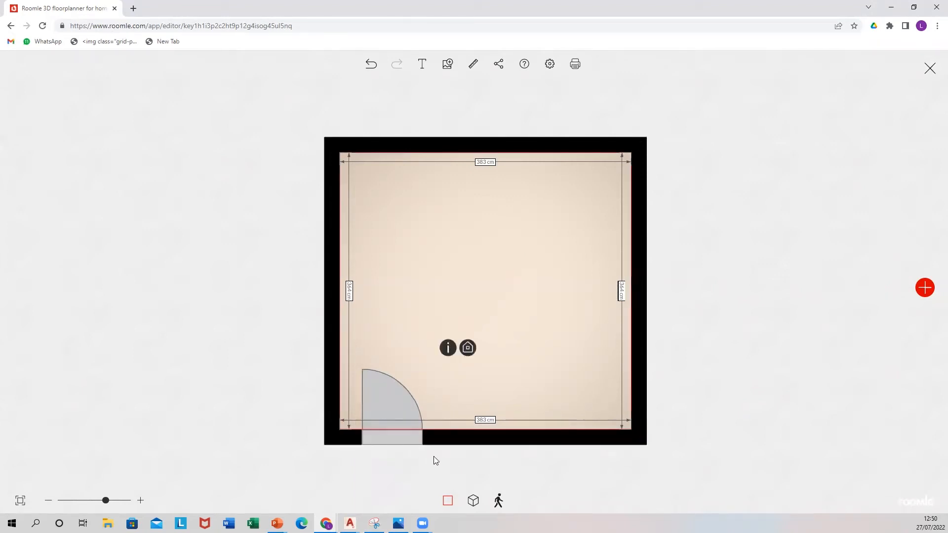
{"action": "left_click", "coordinate": [434, 457]}
{"action": "left_click", "coordinate": [434, 457]}
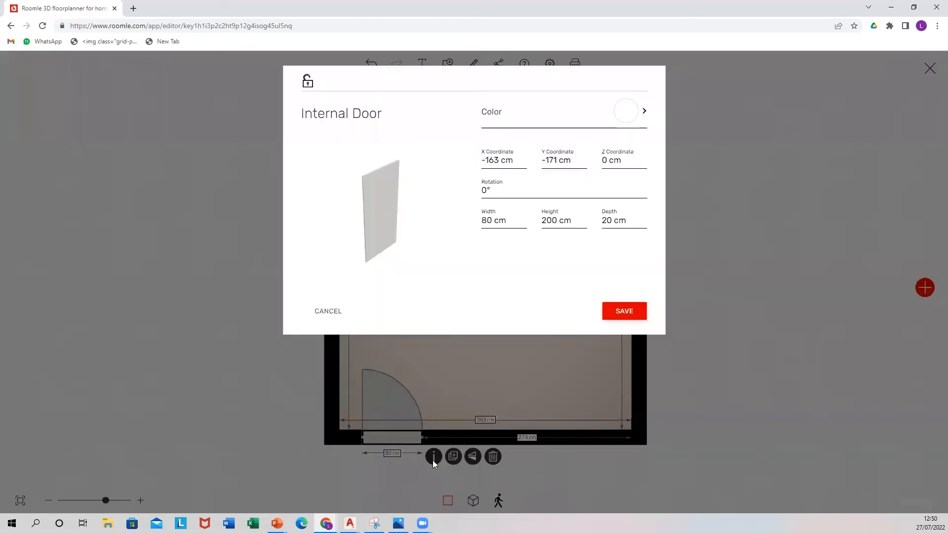
{"action": "left_click", "coordinate": [494, 204]}
{"action": "type", "text": "76"}
{"action": "left_click", "coordinate": [622, 312]}
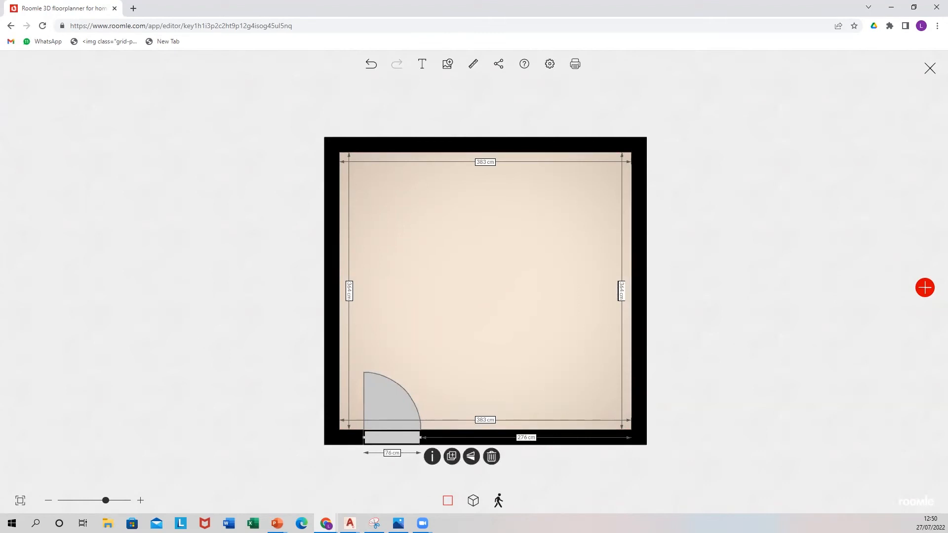
Check dimension C on the sketch and shift the door along the lower wall until it is 294 cm from the right wall.
{"action": "key", "text": "alt+Tab"}
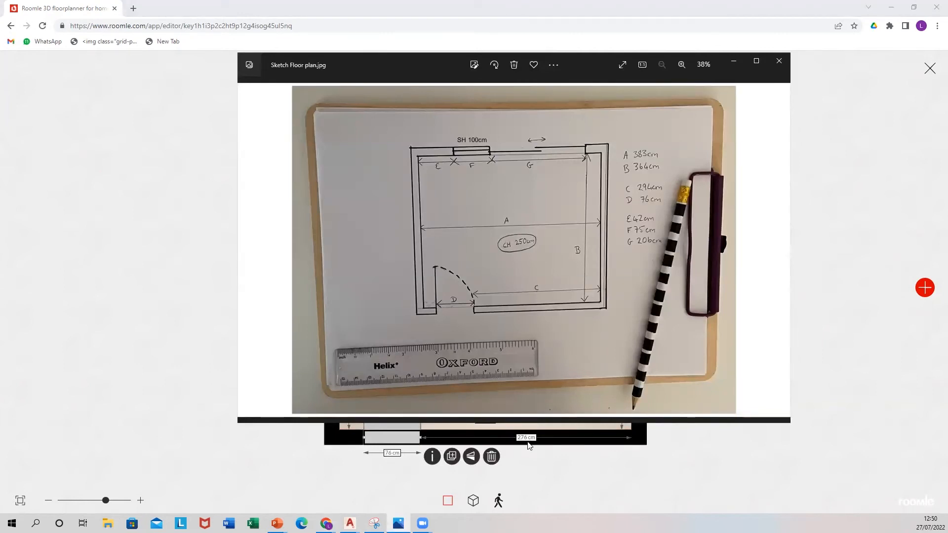
{"action": "left_click", "coordinate": [488, 449]}
{"action": "left_click_drag", "start_coordinate": [398, 440], "coordinate": [382, 441]}
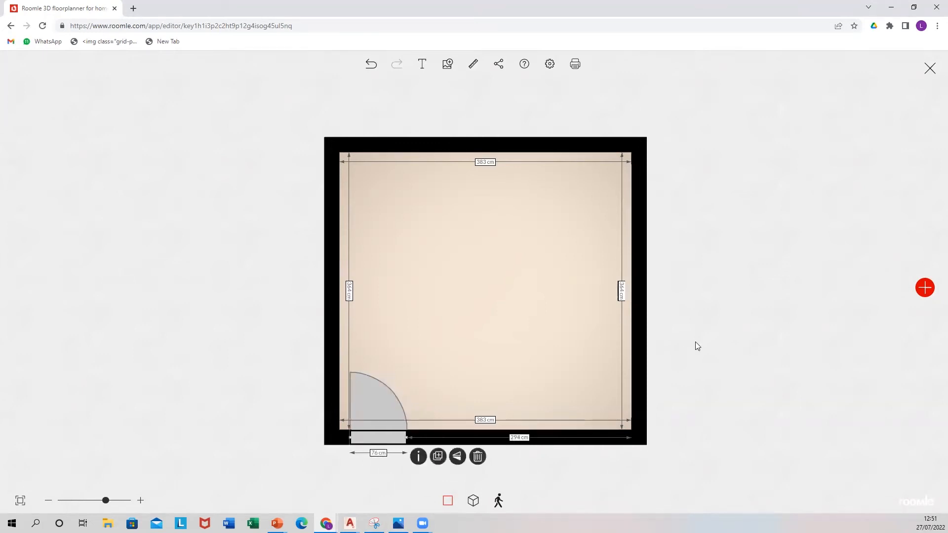
{"action": "left_click", "coordinate": [403, 411]}
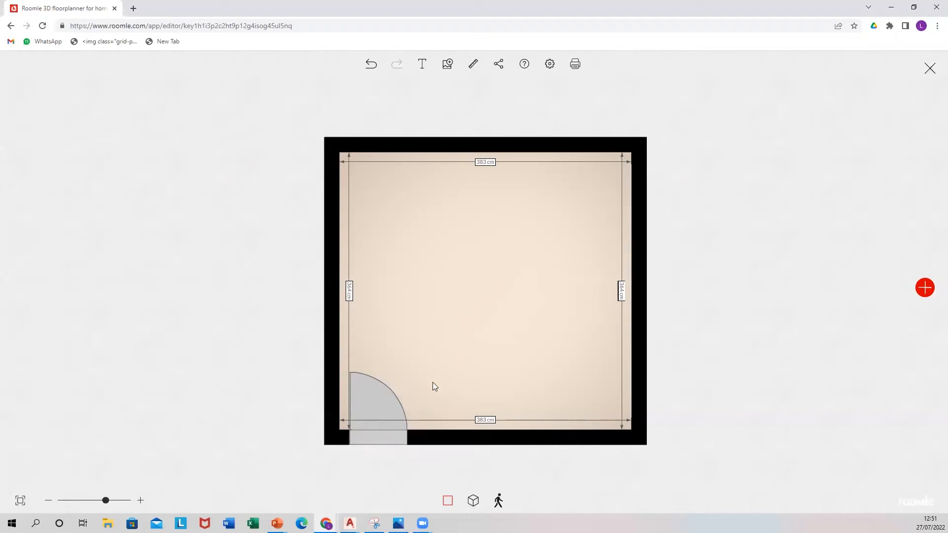
Inspect the door and walls in 3D from several angles, and return to the 2D plan.
{"action": "left_click", "coordinate": [473, 501]}
{"action": "left_click_drag", "start_coordinate": [292, 415], "coordinate": [484, 336]}
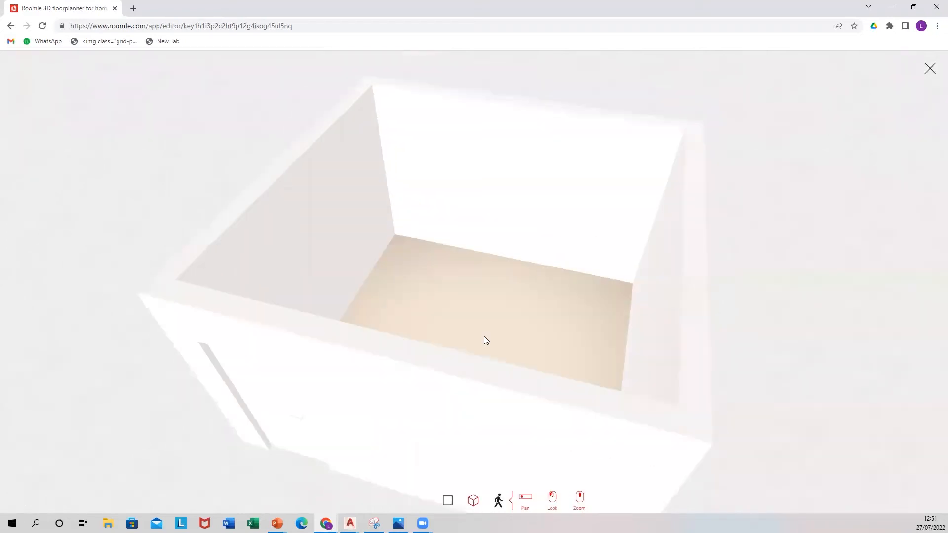
{"action": "left_click_drag", "start_coordinate": [584, 414], "coordinate": [766, 451]}
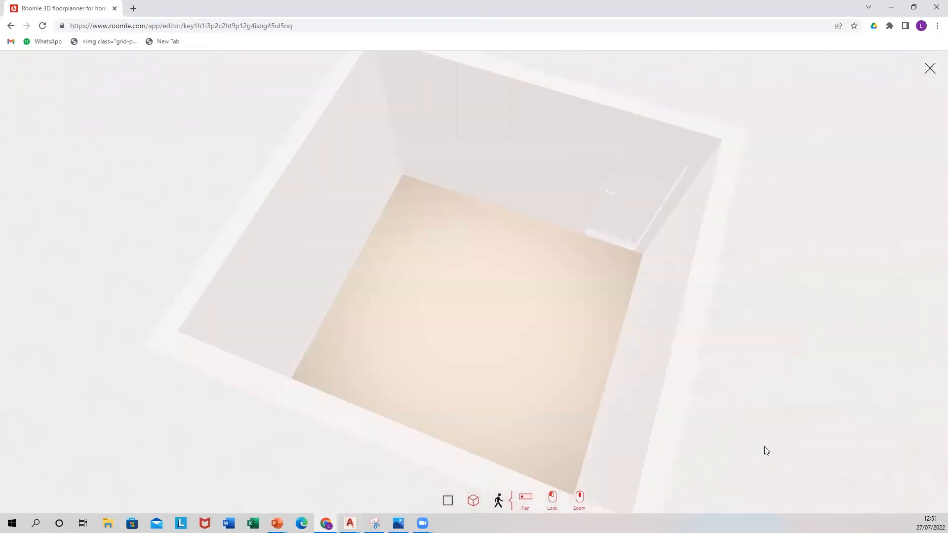
{"action": "left_click_drag", "start_coordinate": [615, 161], "coordinate": [588, 184]}
{"action": "left_click_drag", "start_coordinate": [460, 379], "coordinate": [474, 375]}
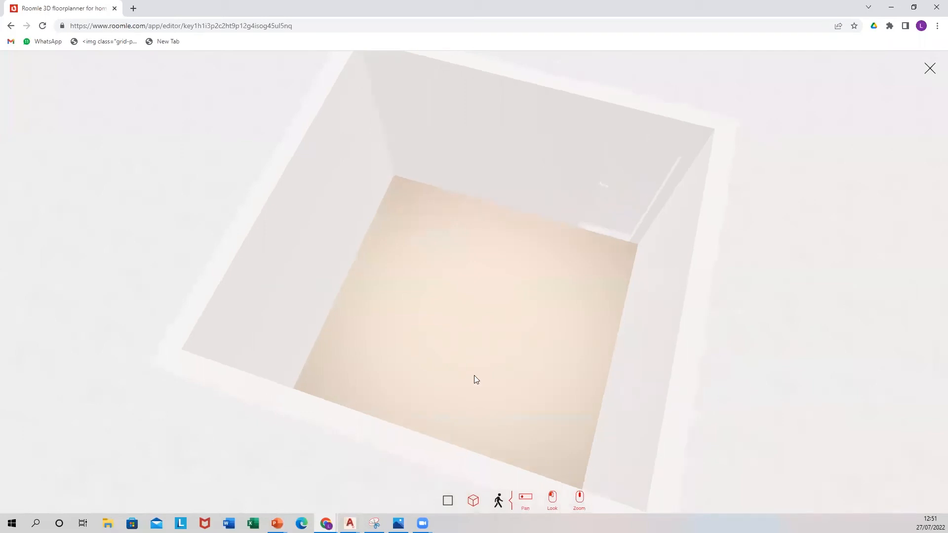
{"action": "left_click_drag", "start_coordinate": [416, 356], "coordinate": [353, 318]}
{"action": "left_click_drag", "start_coordinate": [410, 372], "coordinate": [447, 500]}
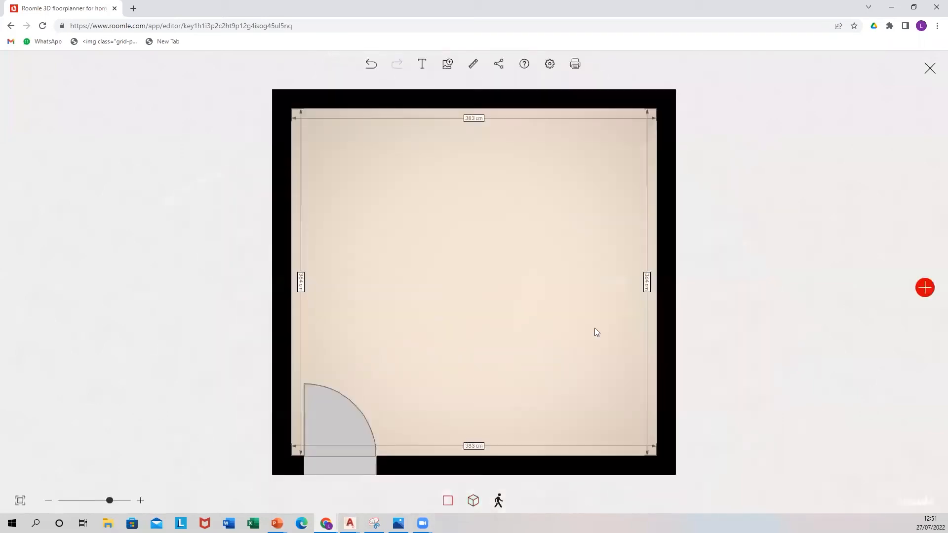
{"action": "scroll", "coordinate": [577, 329], "scroll_direction": "down", "scroll_amount": 1}
{"action": "scroll", "coordinate": [570, 321], "scroll_direction": "down", "scroll_amount": 1}
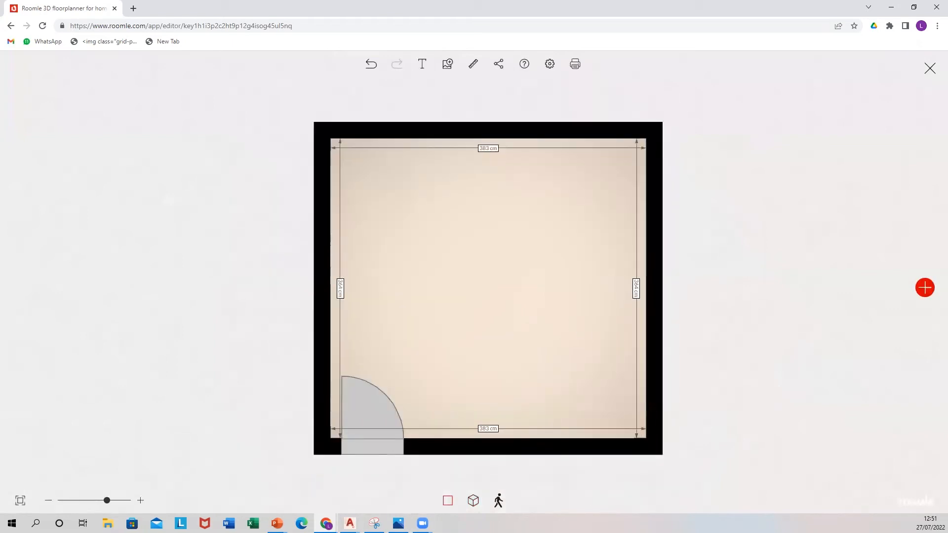
Insert one Window high and one Double Window from the catalogue's construction elements.
{"action": "key", "text": "alt+Tab"}
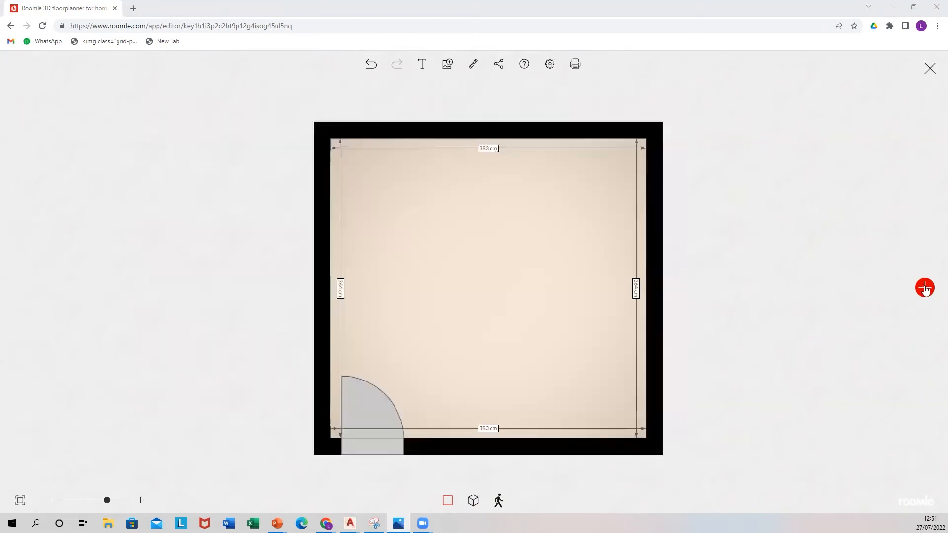
{"action": "left_click", "coordinate": [925, 288]}
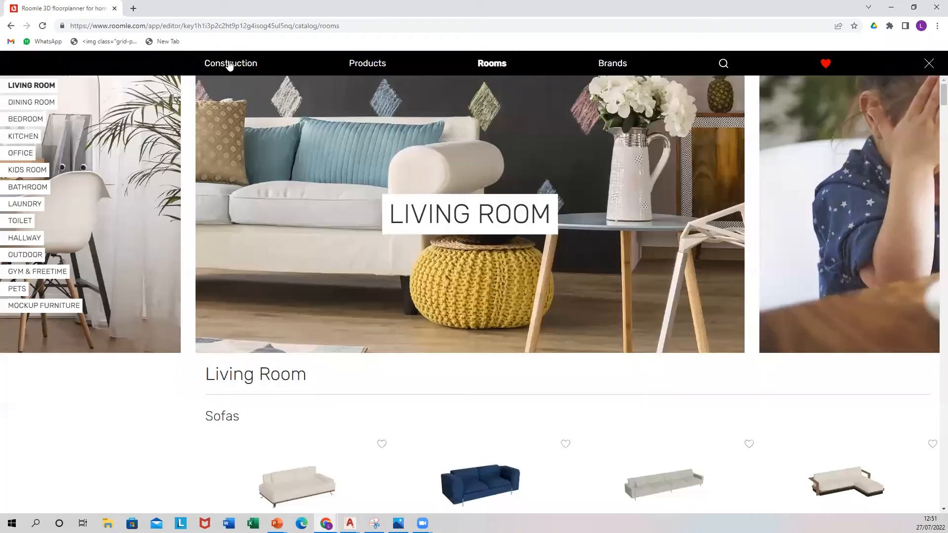
{"action": "left_click", "coordinate": [230, 64]}
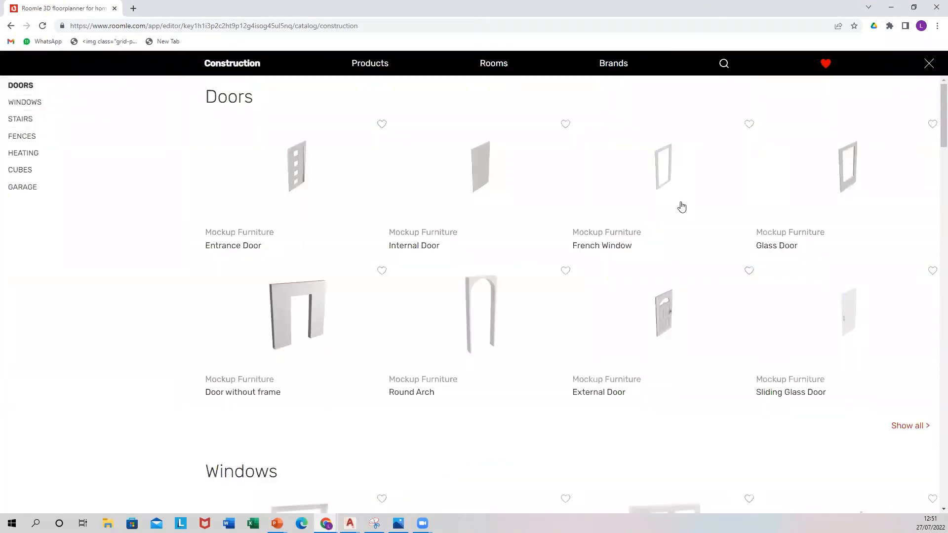
{"action": "scroll", "coordinate": [616, 229], "scroll_direction": "down", "scroll_amount": 5}
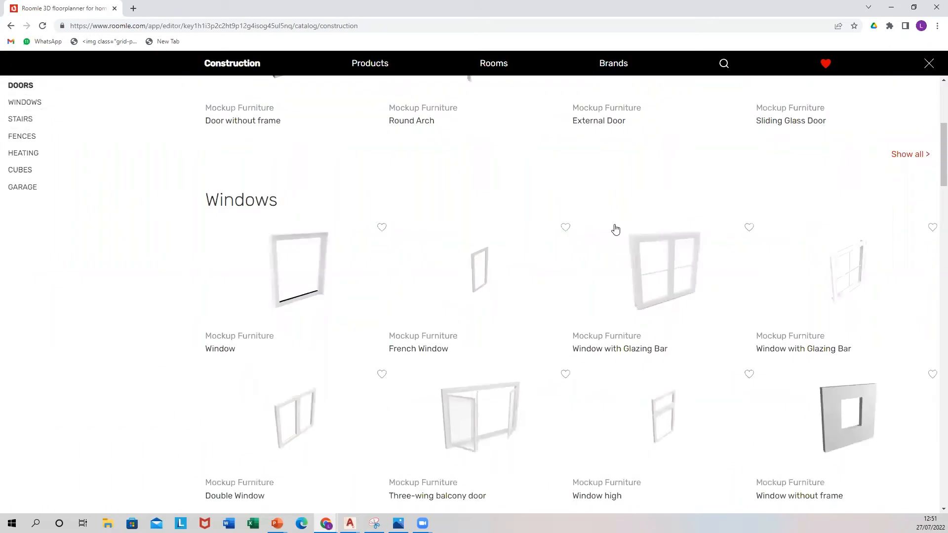
{"action": "scroll", "coordinate": [616, 228], "scroll_direction": "down", "scroll_amount": 2}
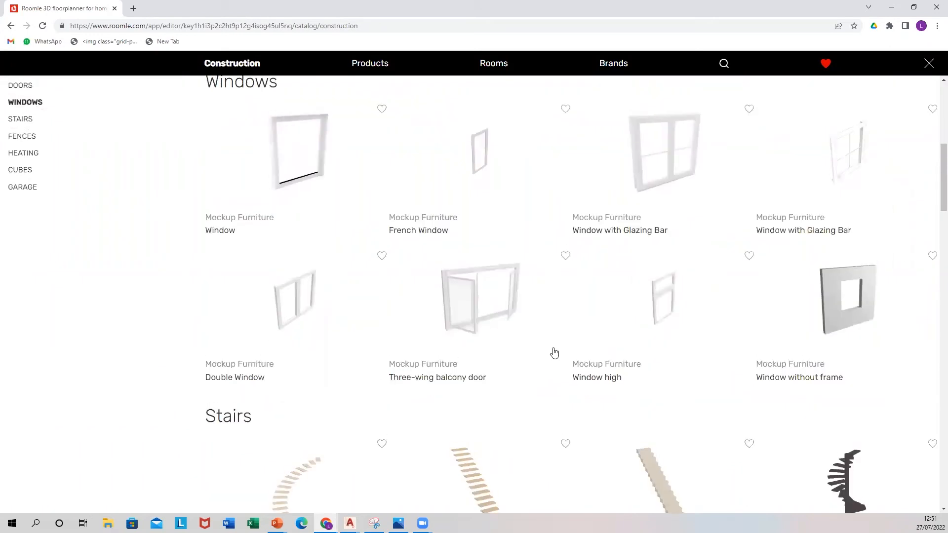
{"action": "scroll", "coordinate": [692, 354], "scroll_direction": "up", "scroll_amount": 1}
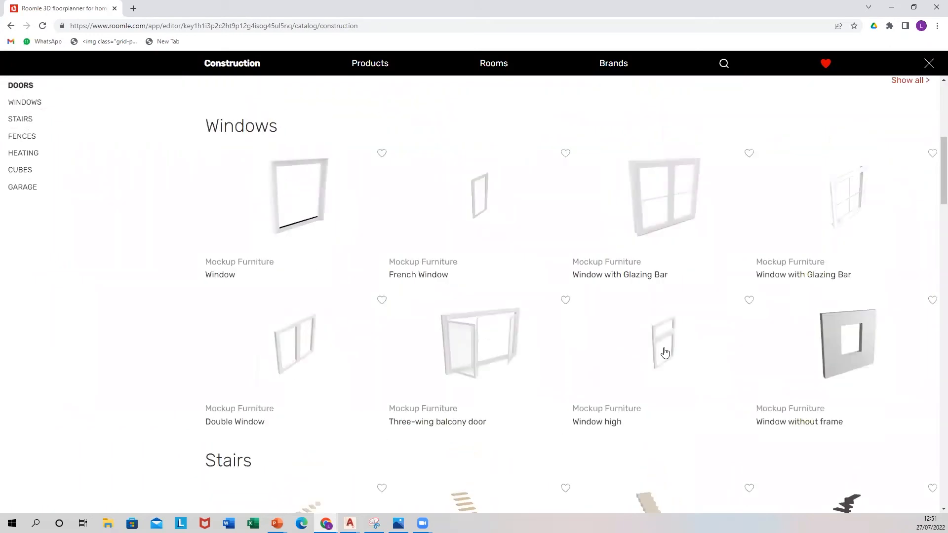
{"action": "left_click", "coordinate": [663, 332]}
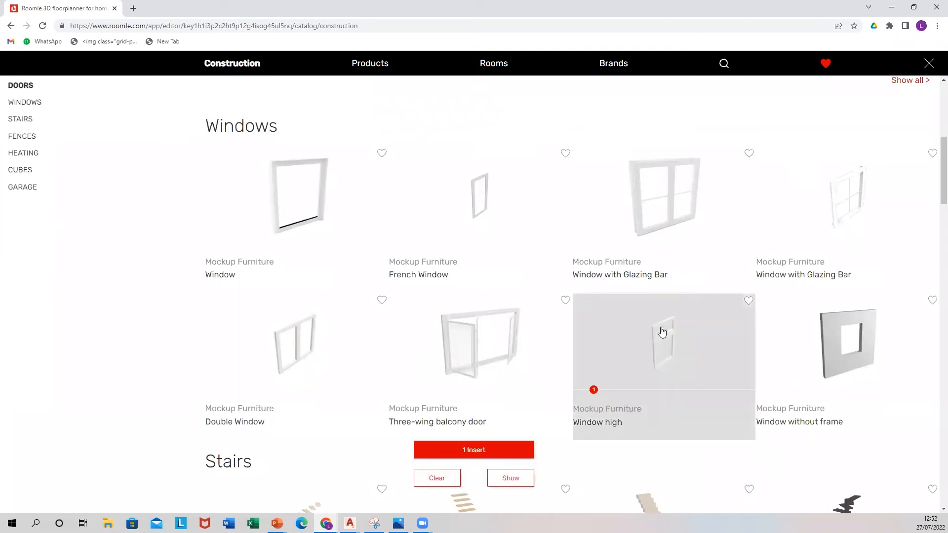
{"action": "left_click", "coordinate": [295, 351]}
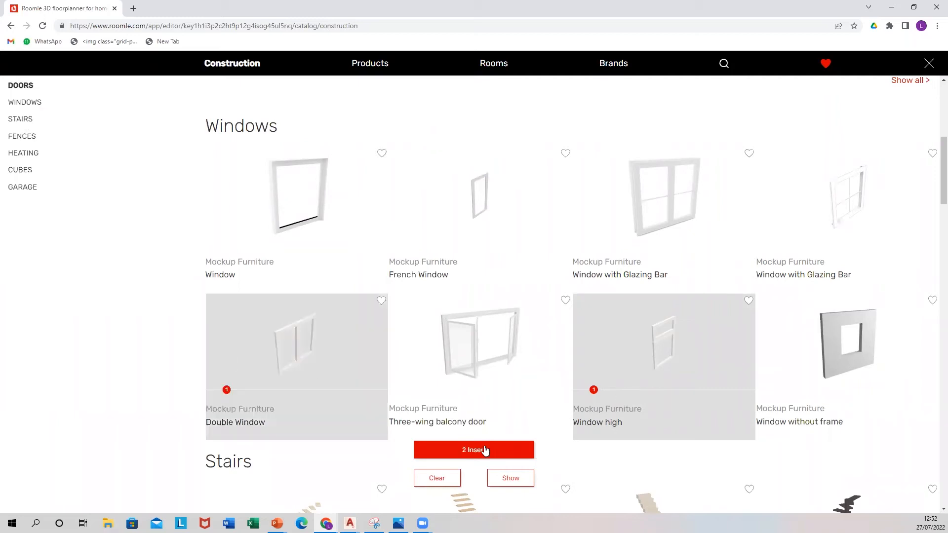
{"action": "left_click", "coordinate": [504, 441]}
Place the double window in the right wall about 152 cm from the lower wall, and the high window in the upper wall about 68 cm from the left wall.
{"action": "left_click", "coordinate": [655, 125]}
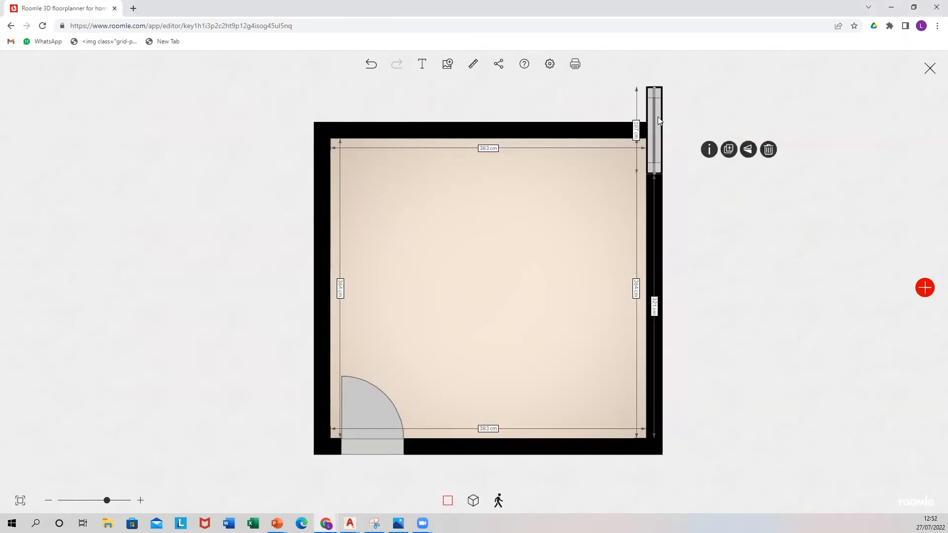
{"action": "left_click_drag", "start_coordinate": [660, 196], "coordinate": [665, 267]}
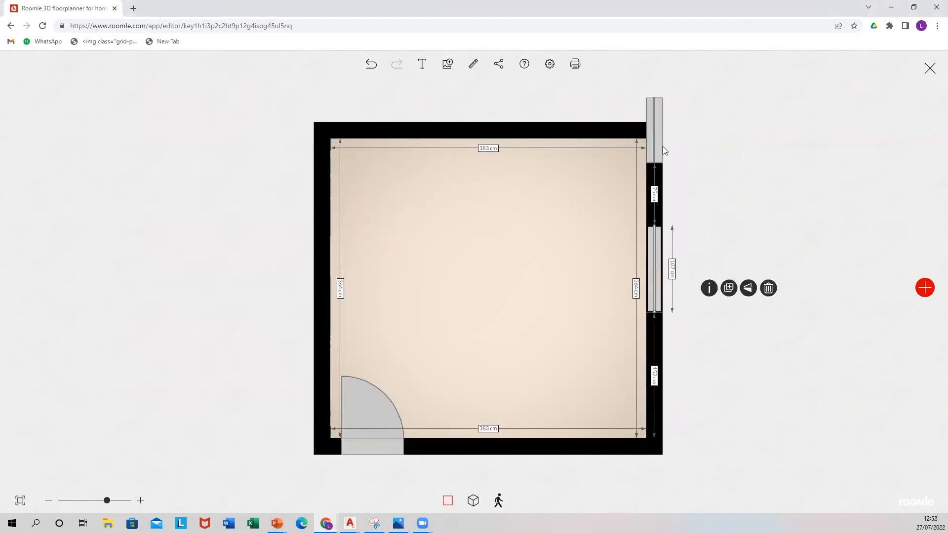
{"action": "left_click_drag", "start_coordinate": [655, 133], "coordinate": [425, 238]}
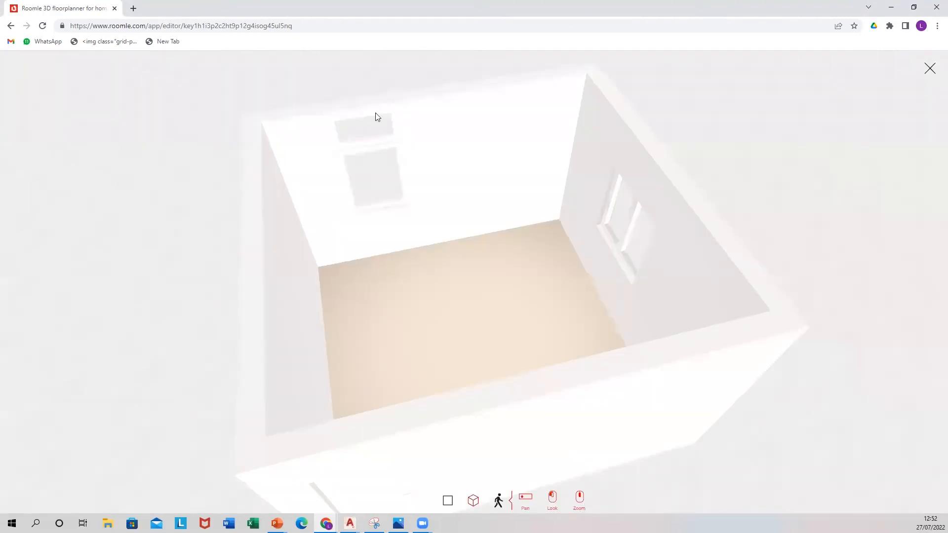
{"action": "left_click", "coordinate": [448, 500]}
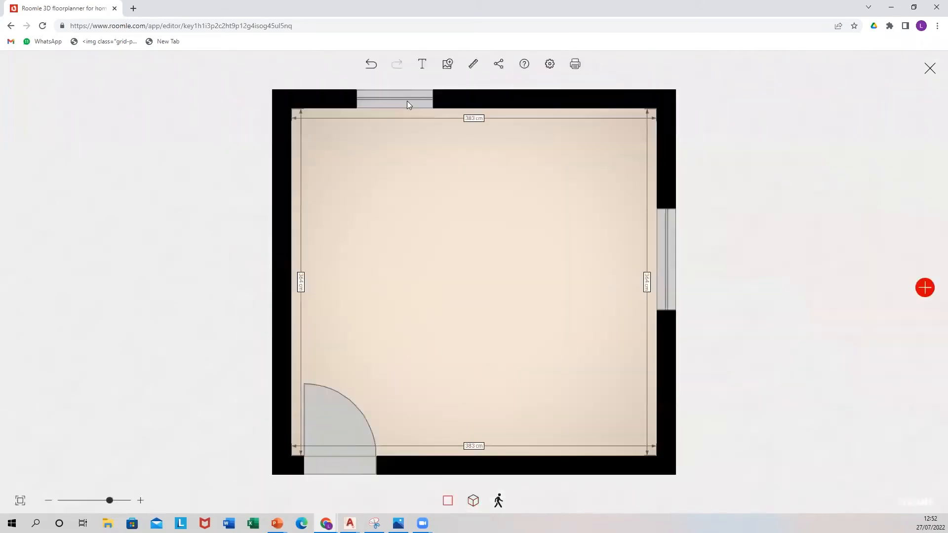
Change the color of the high window in the upper wall to dark grey and save it.
{"action": "left_click", "coordinate": [408, 102]}
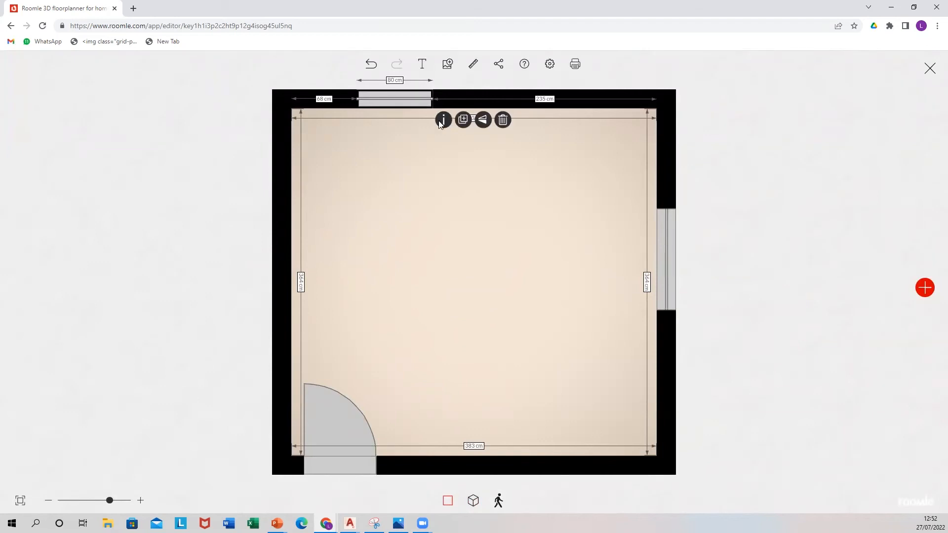
{"action": "left_click", "coordinate": [443, 121]}
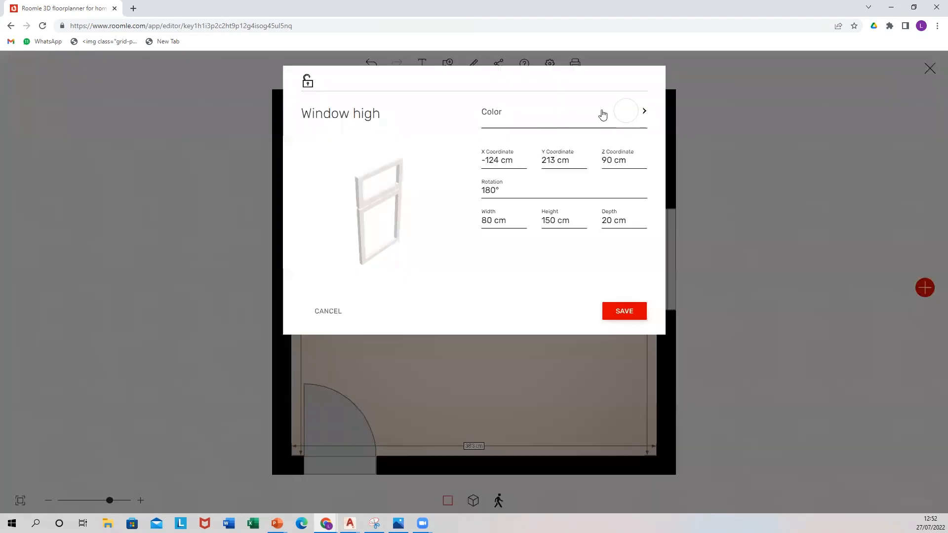
{"action": "left_click", "coordinate": [611, 120]}
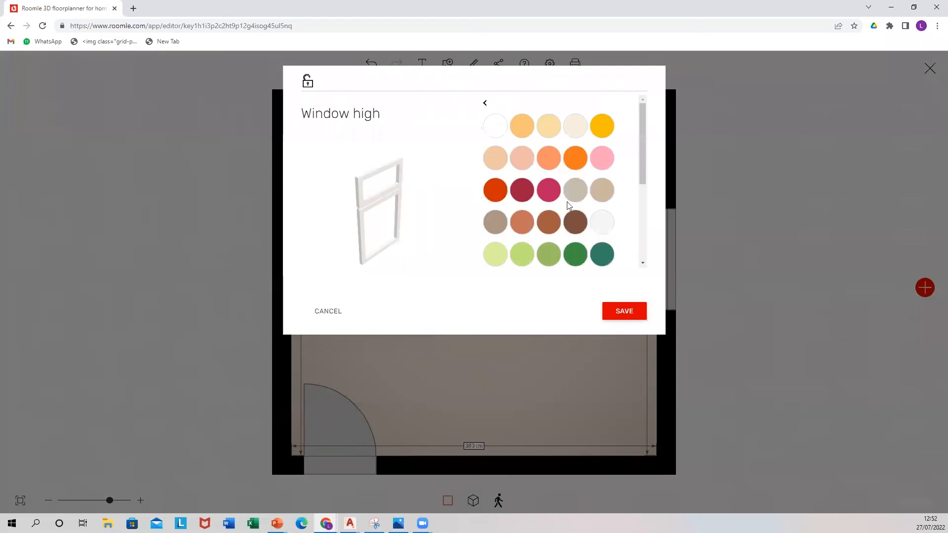
{"action": "scroll", "coordinate": [548, 228], "scroll_direction": "down", "scroll_amount": 3}
{"action": "left_click", "coordinate": [549, 225]}
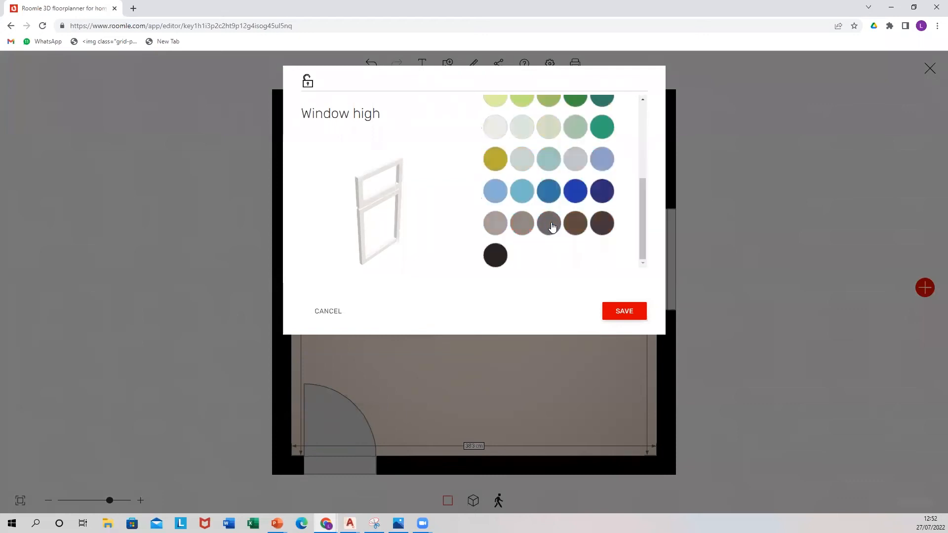
{"action": "left_click", "coordinate": [624, 314]}
{"action": "left_click", "coordinate": [624, 312]}
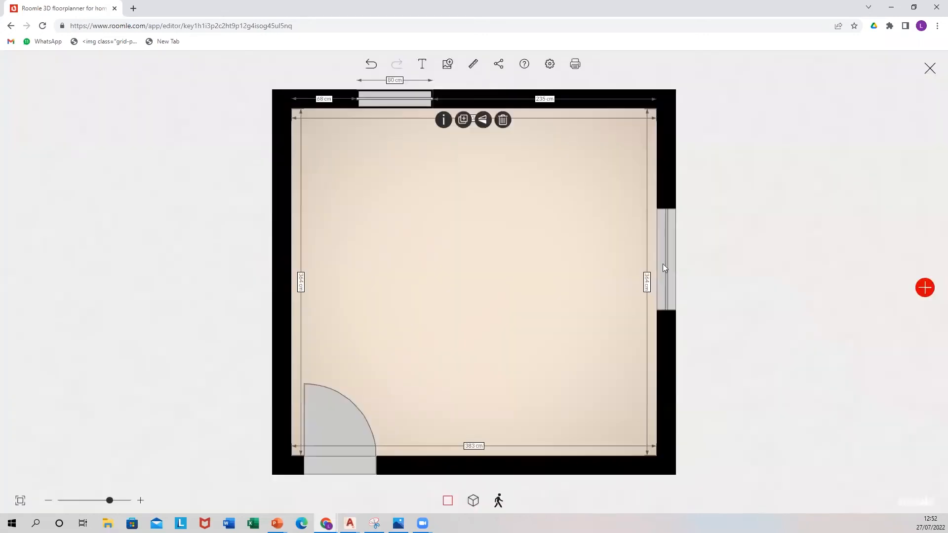
Give the double window in the right wall the same dark grey color and save it.
{"action": "left_click", "coordinate": [664, 263]}
{"action": "left_click", "coordinate": [728, 281]}
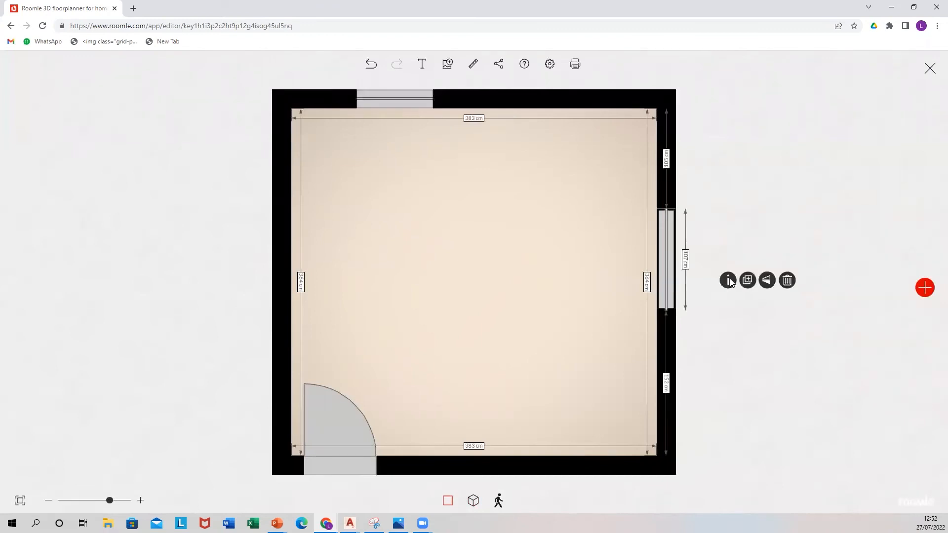
{"action": "scroll", "coordinate": [547, 237], "scroll_direction": "down", "scroll_amount": 1}
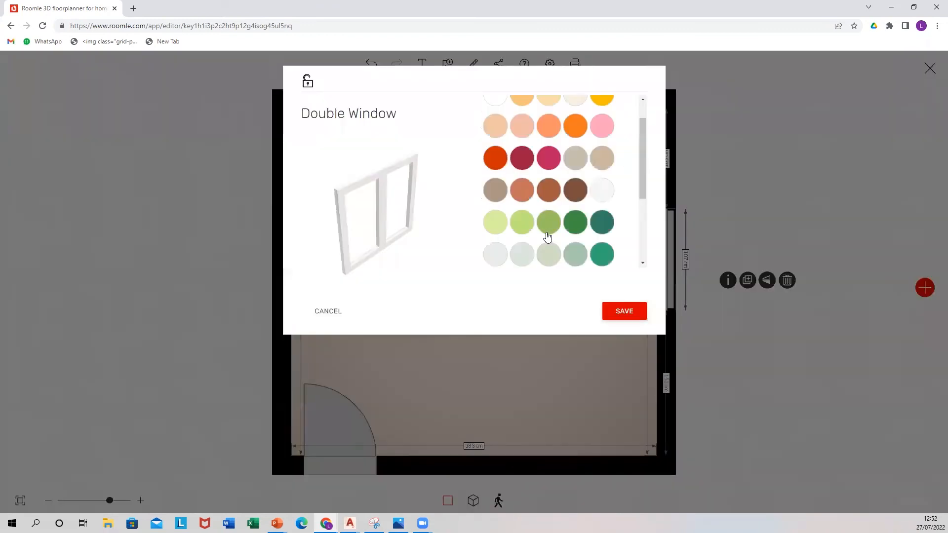
{"action": "scroll", "coordinate": [551, 227], "scroll_direction": "down", "scroll_amount": 3}
{"action": "left_click", "coordinate": [622, 312]}
Inspect both recolored windows in 3D from several angles, and return to the 2D plan.
{"action": "left_click", "coordinate": [474, 500]}
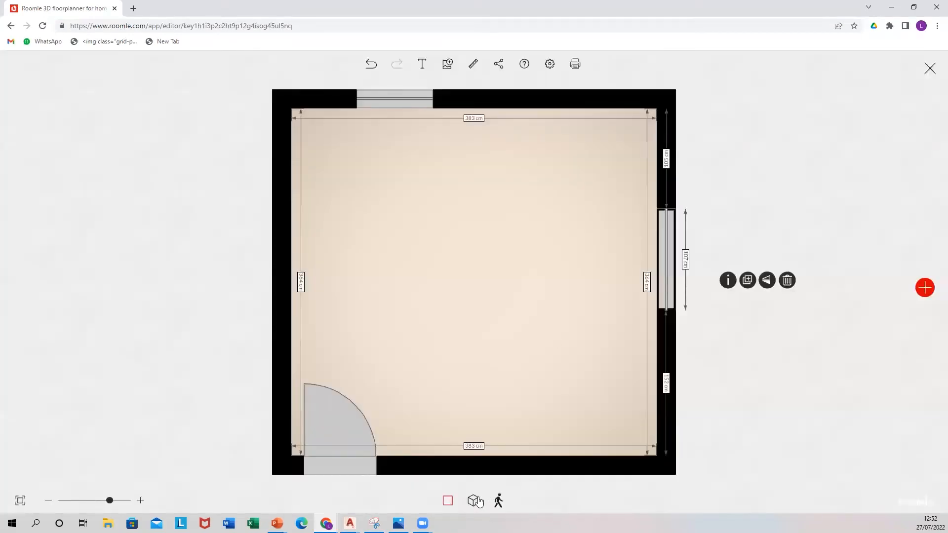
{"action": "scroll", "coordinate": [451, 281], "scroll_direction": "down", "scroll_amount": 3}
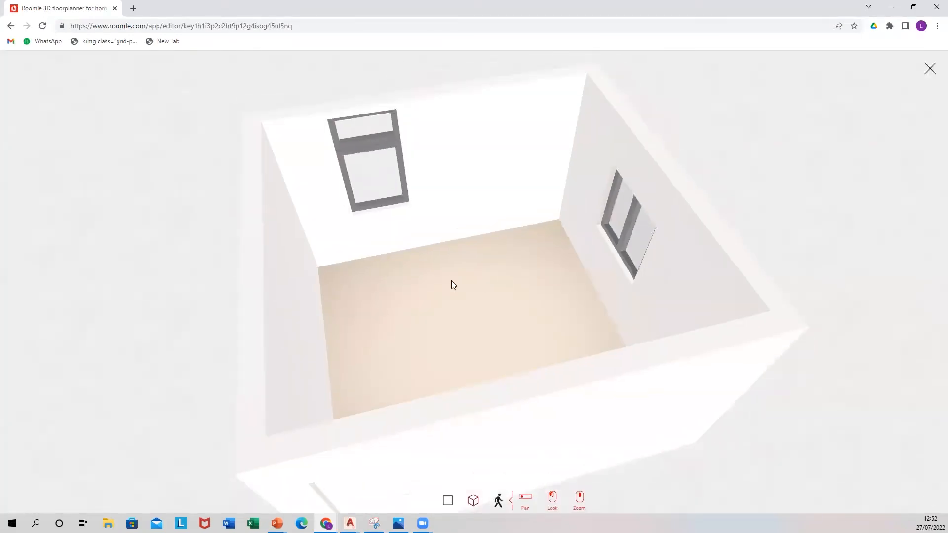
{"action": "left_click_drag", "start_coordinate": [423, 248], "coordinate": [601, 241]}
{"action": "left_click_drag", "start_coordinate": [511, 215], "coordinate": [524, 226]}
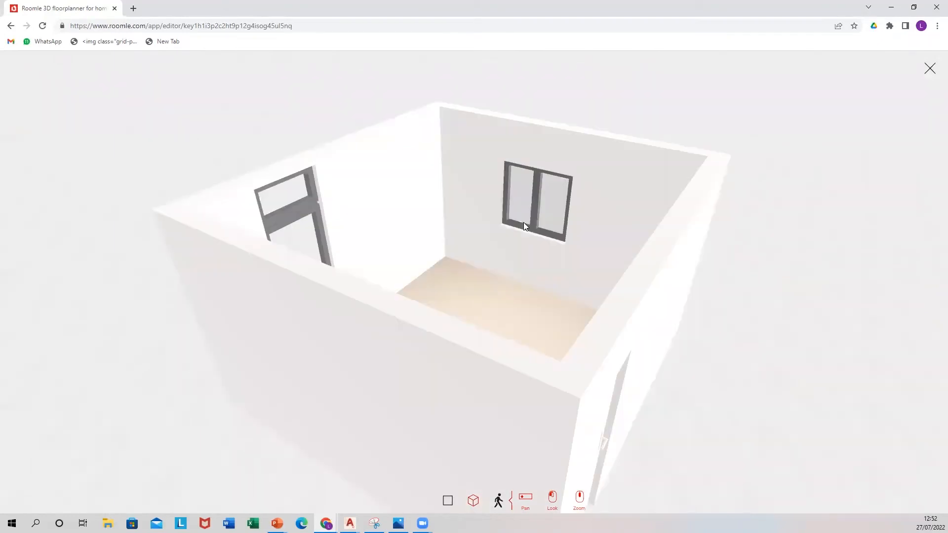
{"action": "left_click_drag", "start_coordinate": [422, 282], "coordinate": [469, 158]}
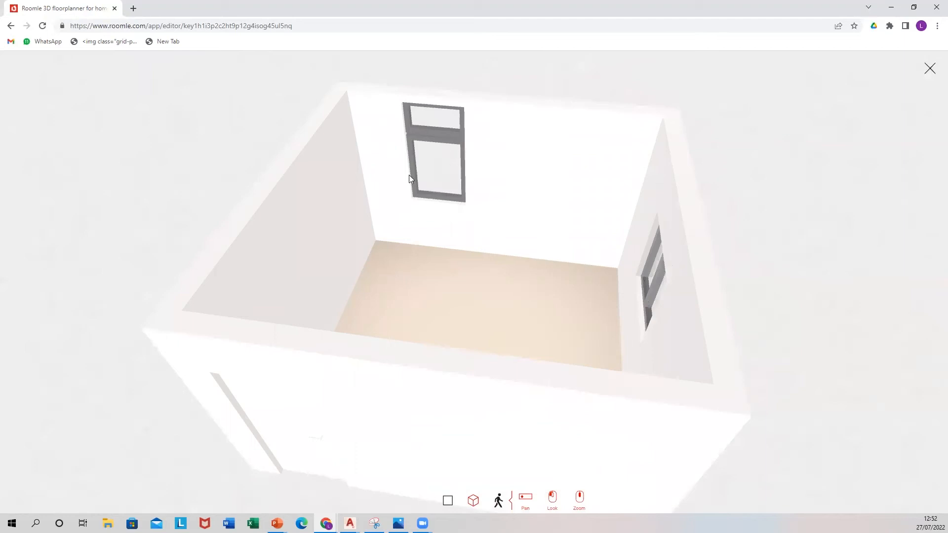
{"action": "left_click", "coordinate": [448, 501]}
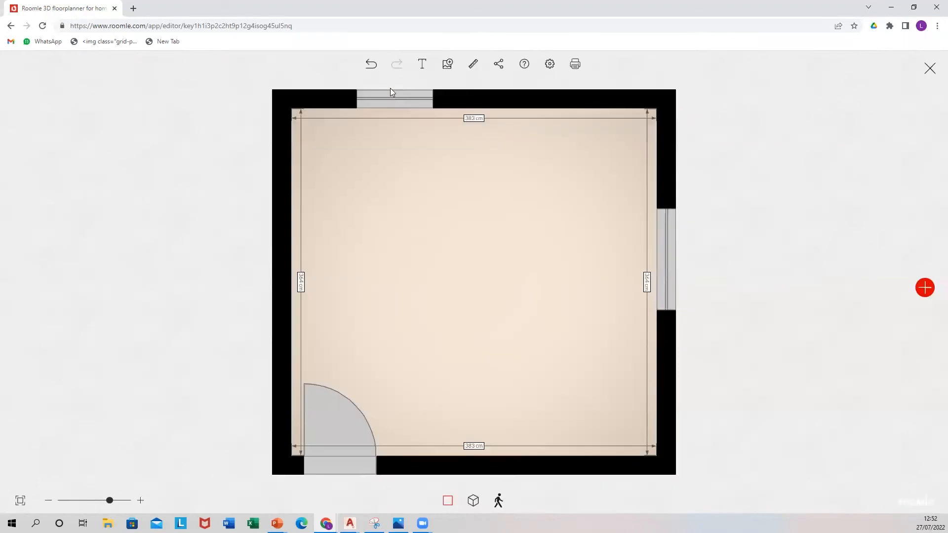
Following dimensions F and E on the sketch, set the high window's width to 75 cm and shift it to 42 cm from the left wall.
{"action": "left_click", "coordinate": [394, 98]}
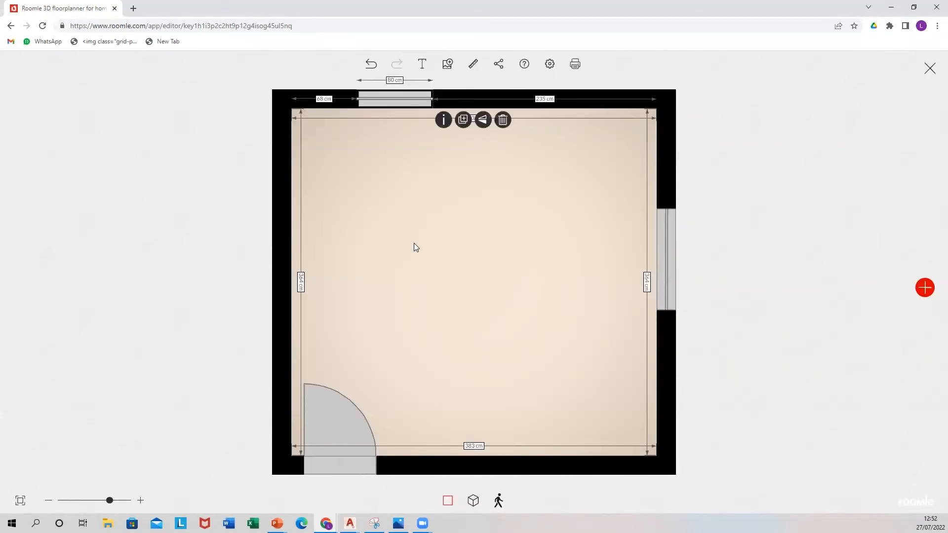
{"action": "key", "text": "alt+Tab"}
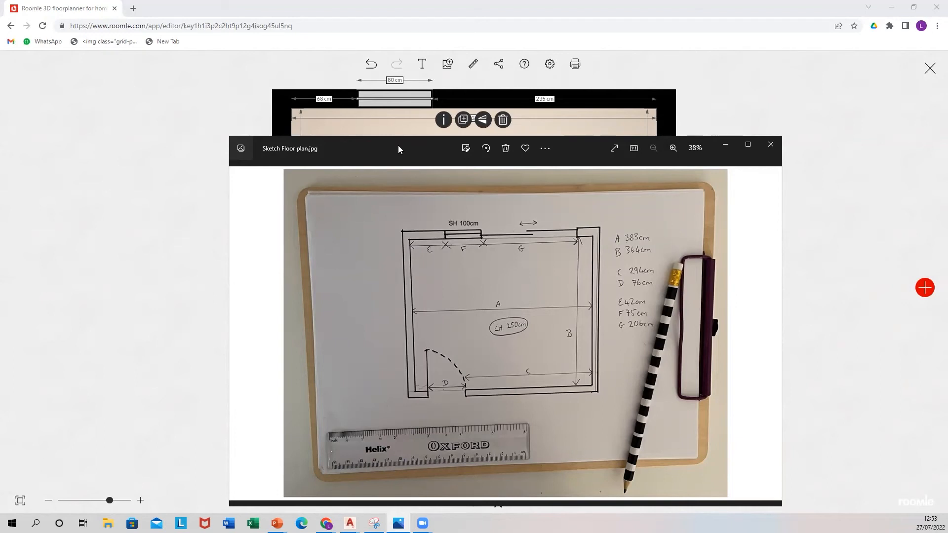
{"action": "left_click", "coordinate": [436, 37]}
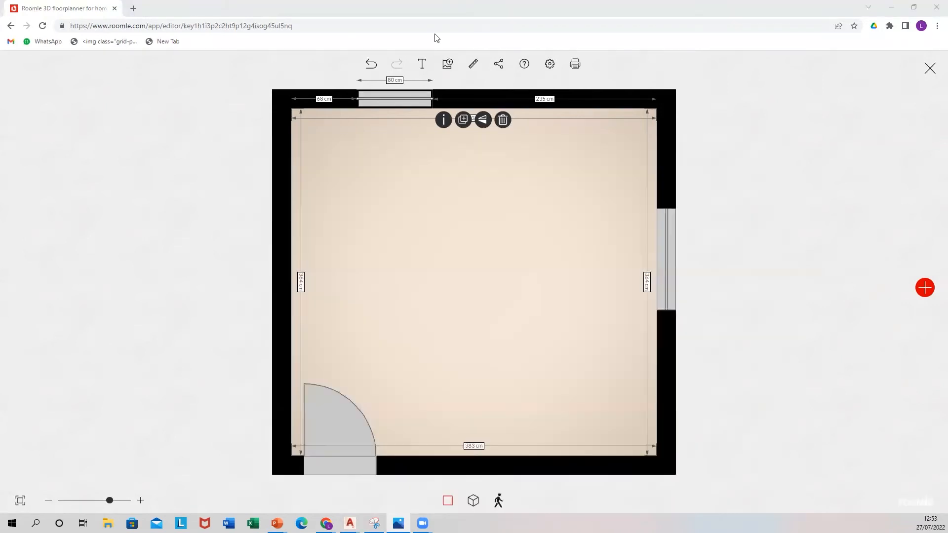
{"action": "left_click", "coordinate": [440, 120]}
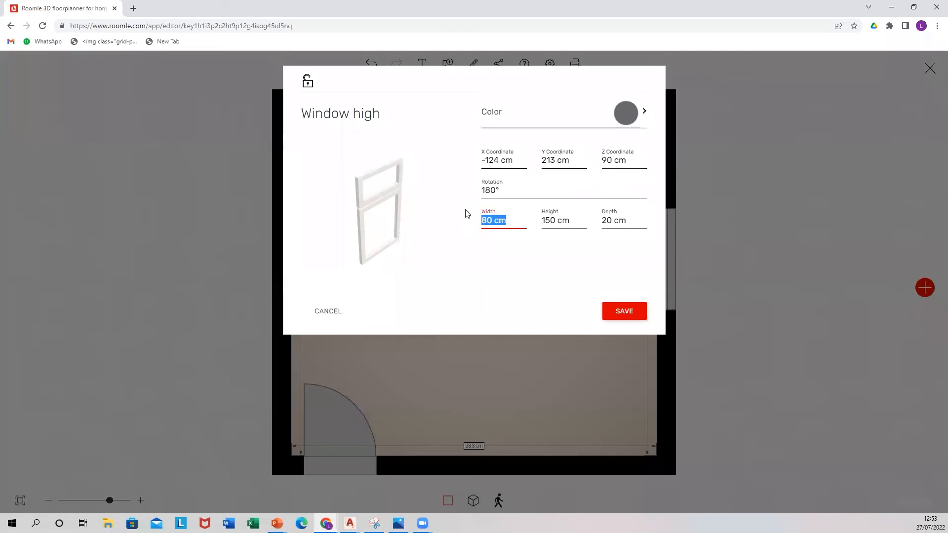
{"action": "type", "text": "75"}
{"action": "key", "text": "Return"}
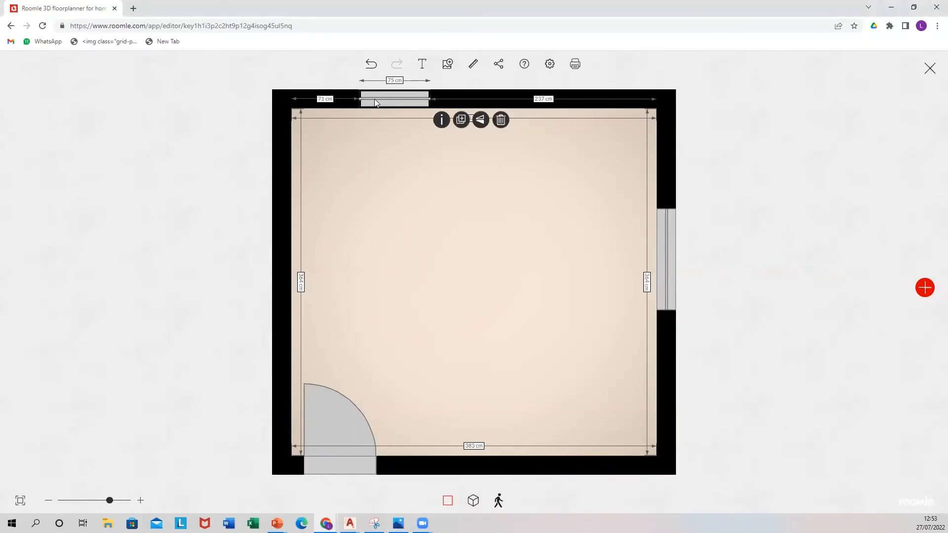
{"action": "left_click_drag", "start_coordinate": [366, 101], "coordinate": [361, 103]}
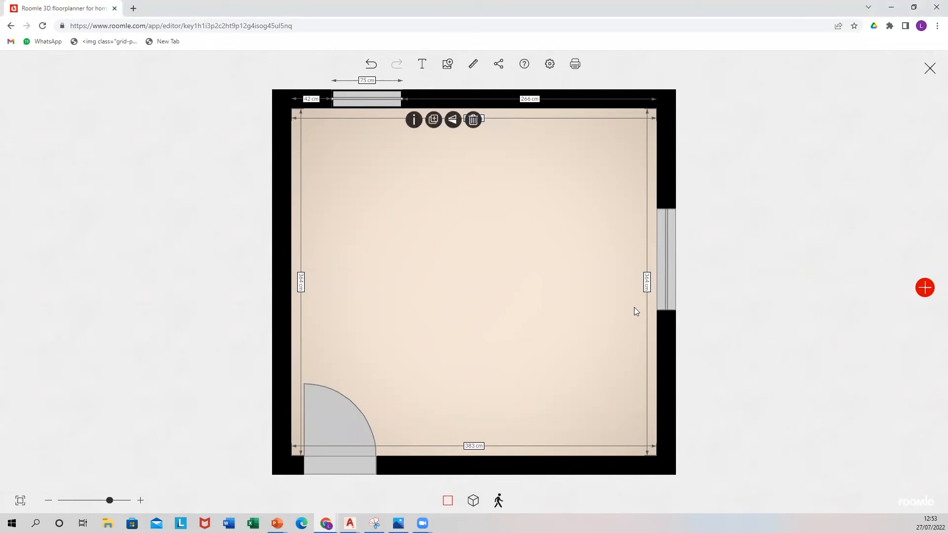
Check the sill height on the sketch and set the high window's Z coordinate to 100 cm.
{"action": "left_click", "coordinate": [395, 121]}
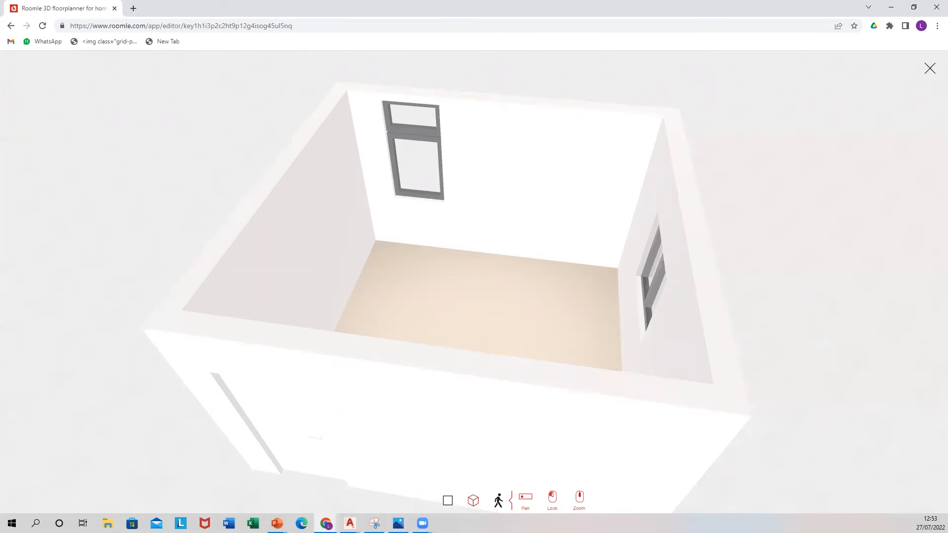
{"action": "key", "text": "alt+Tab"}
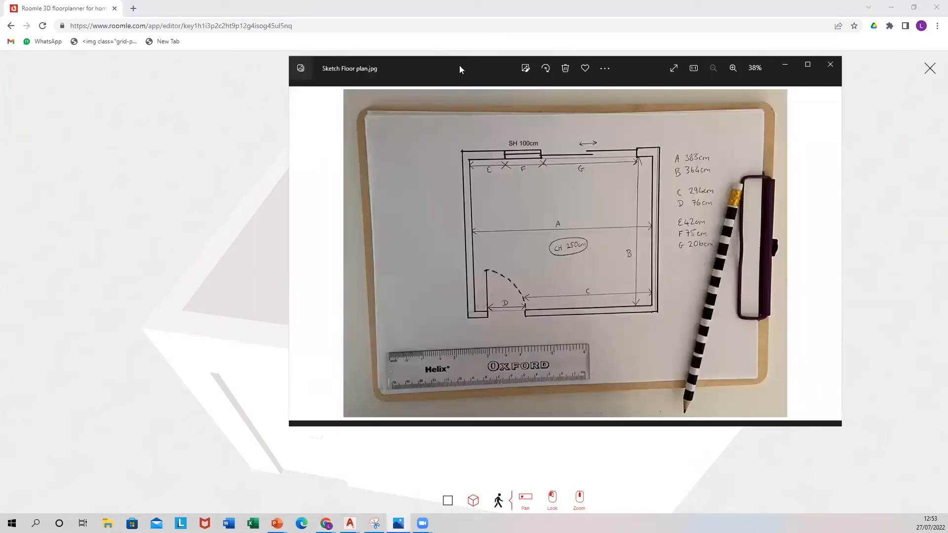
{"action": "key", "text": "alt+Tab"}
{"action": "left_click", "coordinate": [447, 505]}
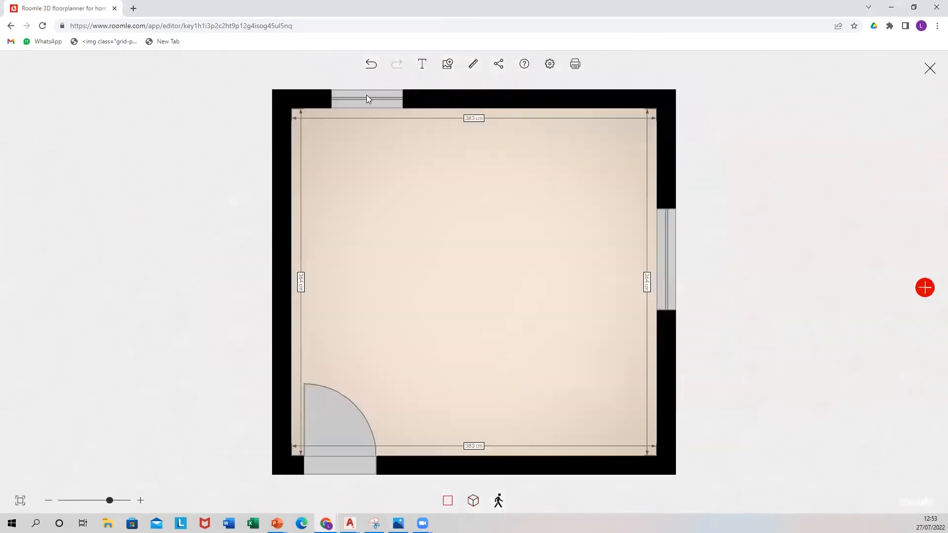
{"action": "left_click", "coordinate": [366, 96]}
{"action": "left_click", "coordinate": [416, 120]}
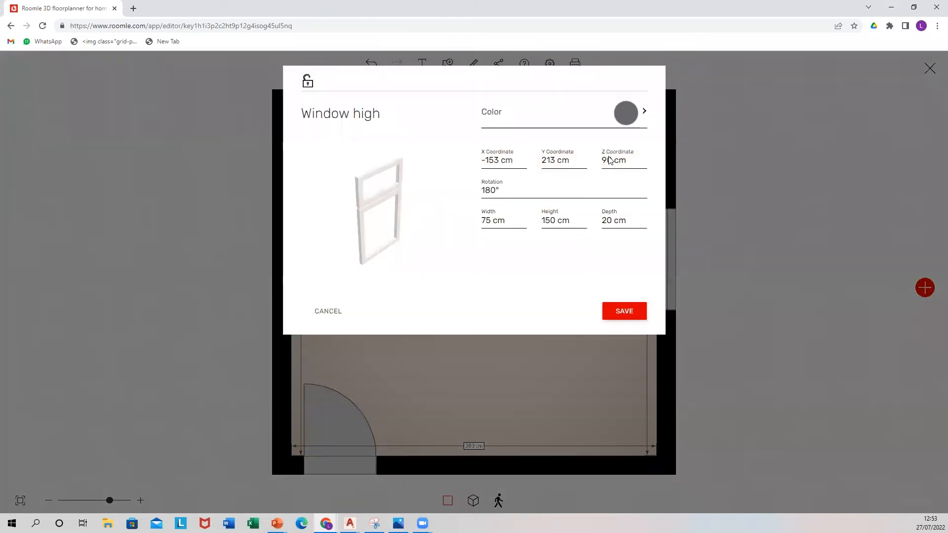
{"action": "left_click", "coordinate": [612, 161]}
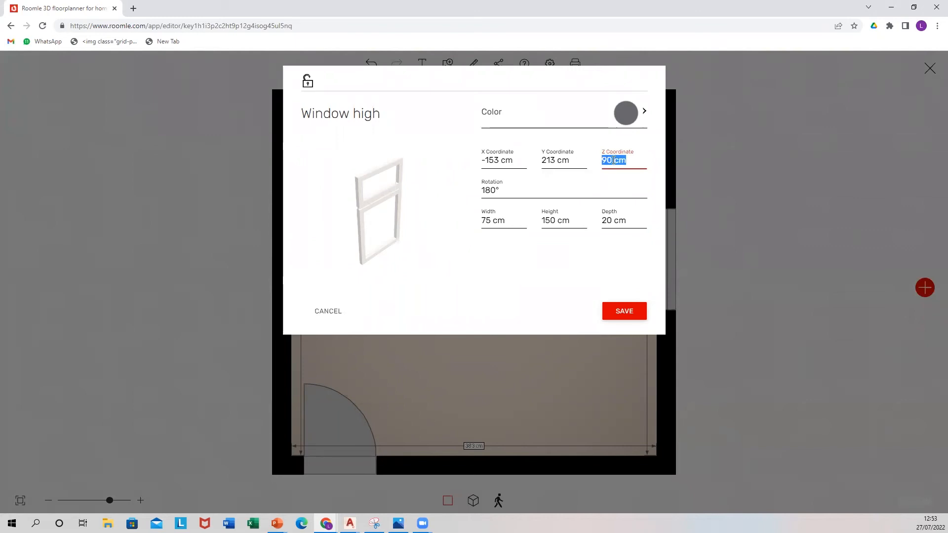
{"action": "type", "text": "100"}
{"action": "left_click", "coordinate": [626, 311]}
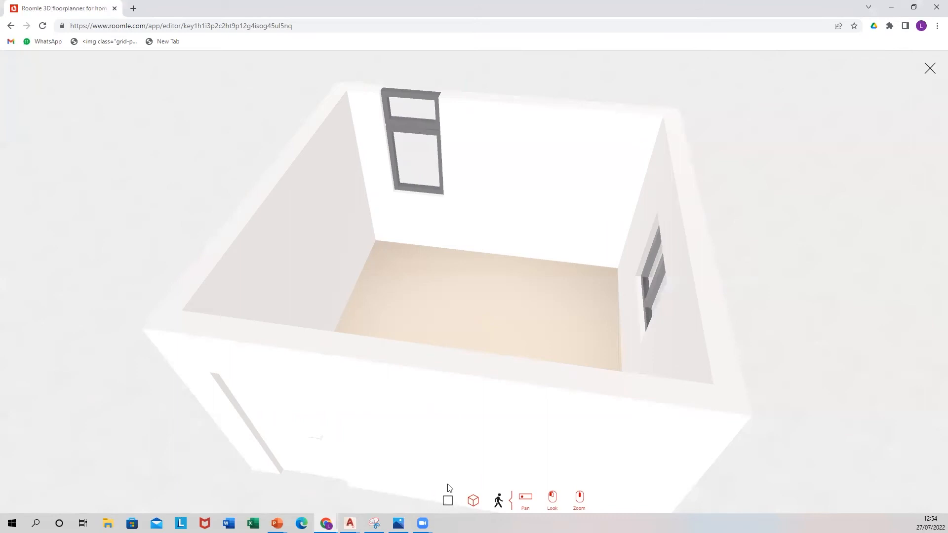
Set the high window's height to 110 cm and save it.
{"action": "left_click", "coordinate": [447, 500]}
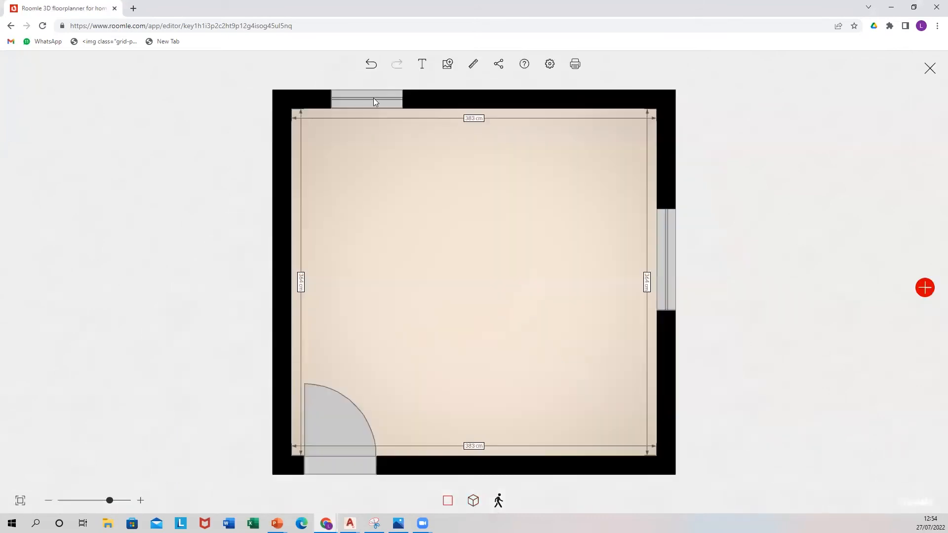
{"action": "left_click", "coordinate": [383, 100]}
{"action": "left_click", "coordinate": [414, 120]}
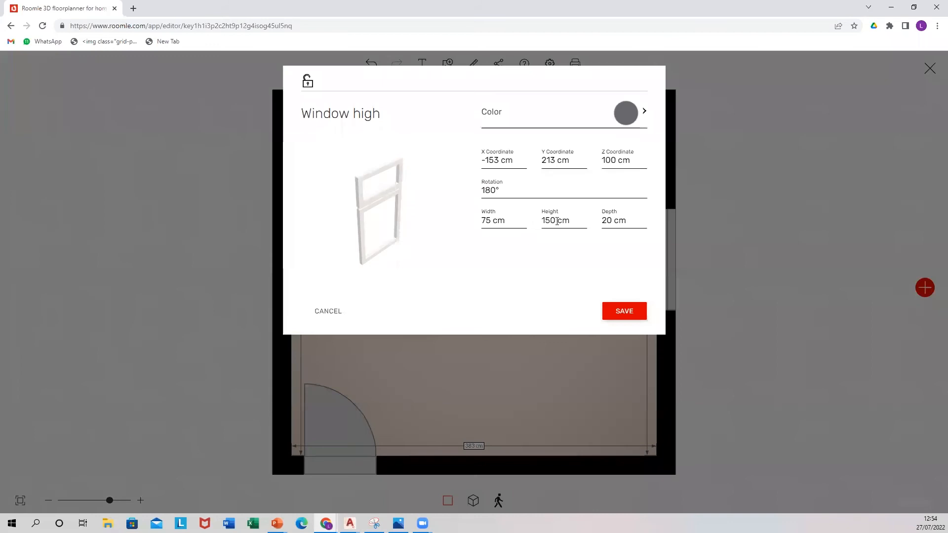
{"action": "left_click", "coordinate": [558, 221]}
{"action": "left_click", "coordinate": [557, 221]}
{"action": "double_click", "coordinate": [557, 219]}
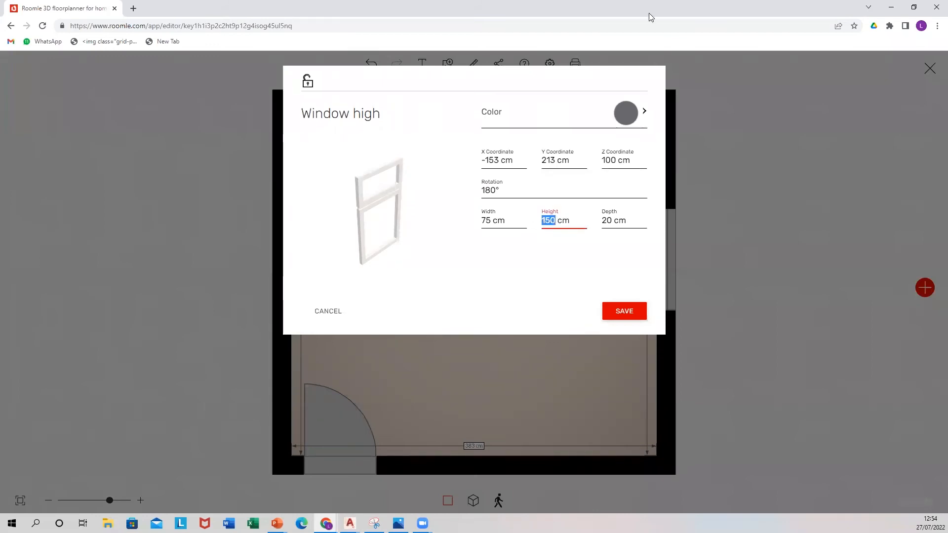
{"action": "type", "text": "110"}
{"action": "left_click", "coordinate": [626, 311]}
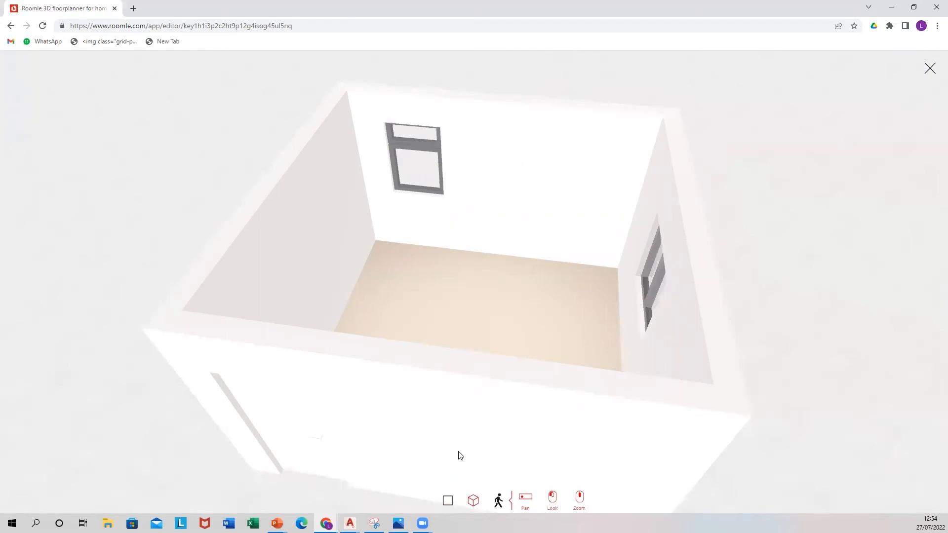
Move the double window from the right wall into the upper wall, about 95 cm from the right wall.
{"action": "left_click_drag", "start_coordinate": [572, 335], "coordinate": [601, 329]}
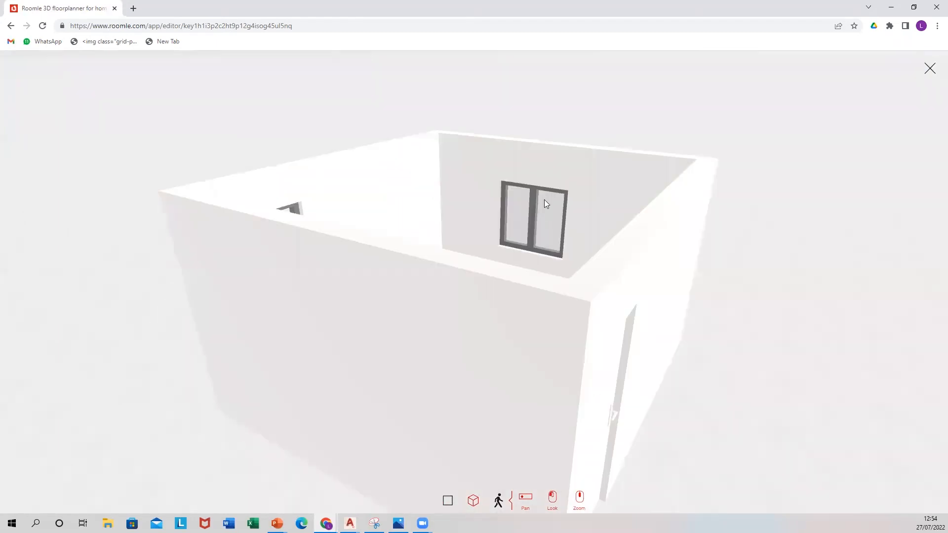
{"action": "left_click_drag", "start_coordinate": [544, 200], "coordinate": [542, 250]}
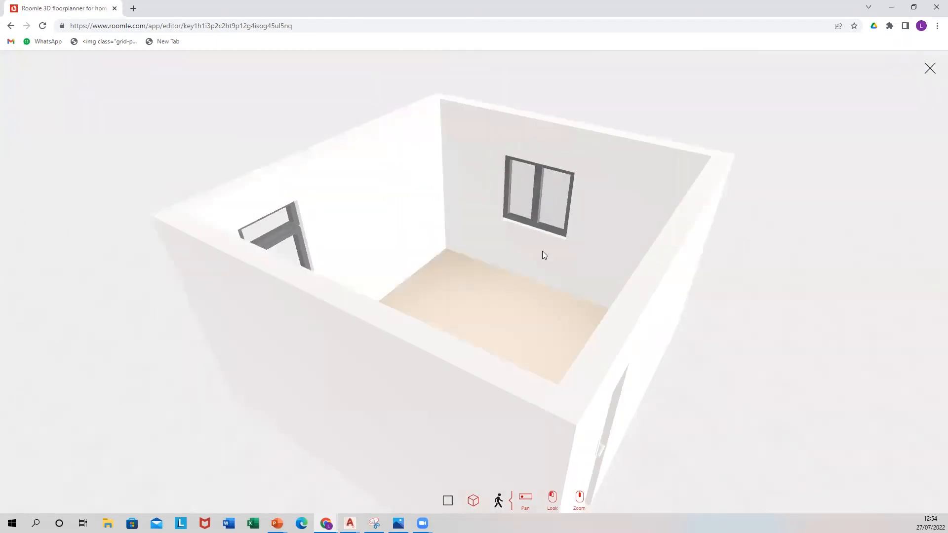
{"action": "left_click_drag", "start_coordinate": [398, 126], "coordinate": [504, 271]}
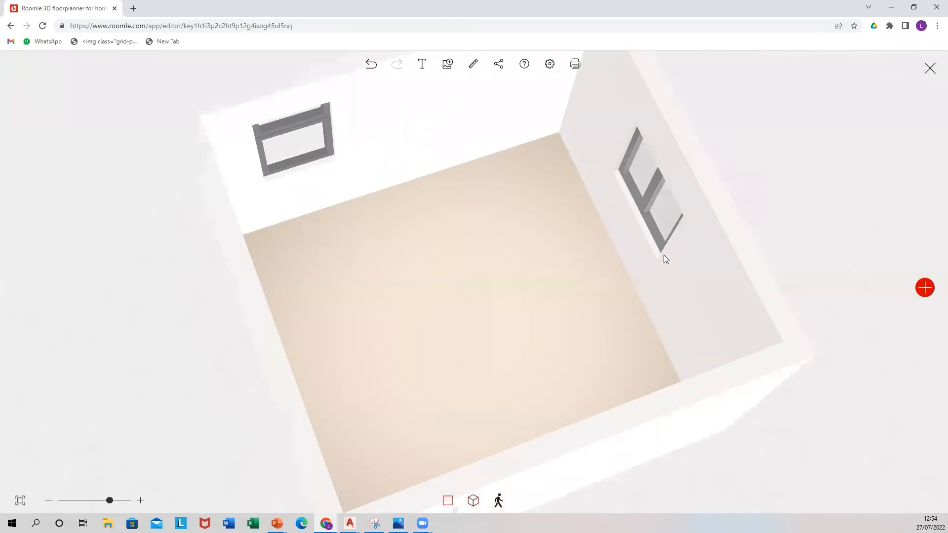
{"action": "left_click", "coordinate": [665, 262]}
{"action": "left_click_drag", "start_coordinate": [559, 118], "coordinate": [516, 106]}
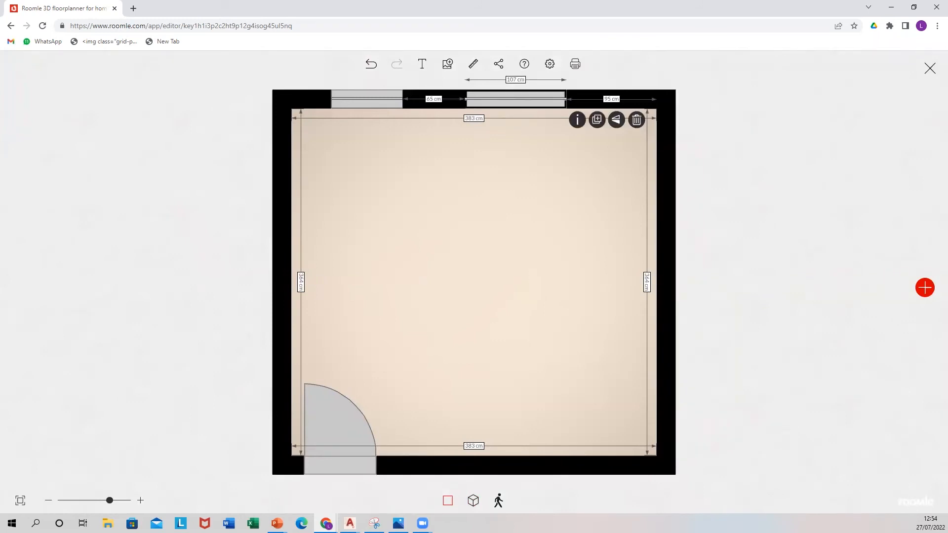
Check dimension G on the sketch and set the double window's width to 206 cm.
{"action": "key", "text": "alt+Tab"}
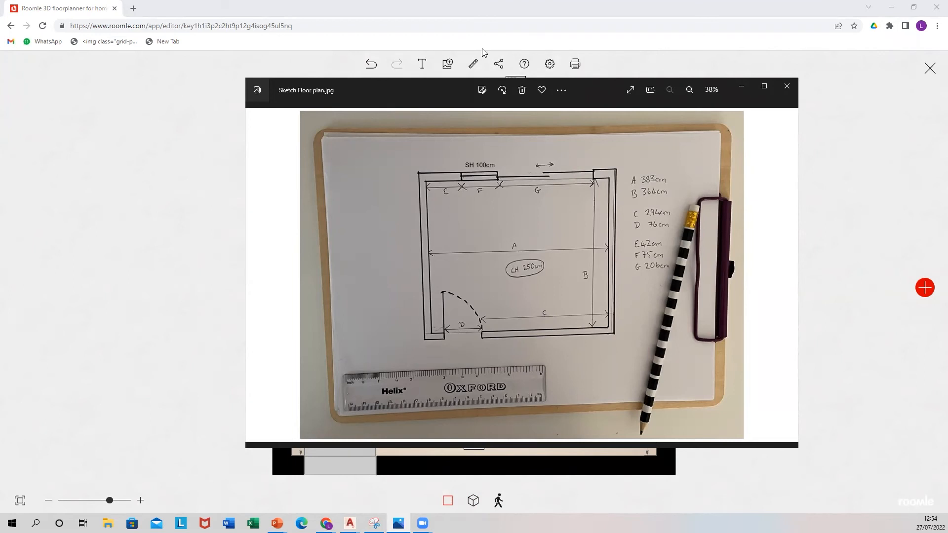
{"action": "key", "text": "alt+Tab"}
{"action": "left_click", "coordinate": [577, 120]}
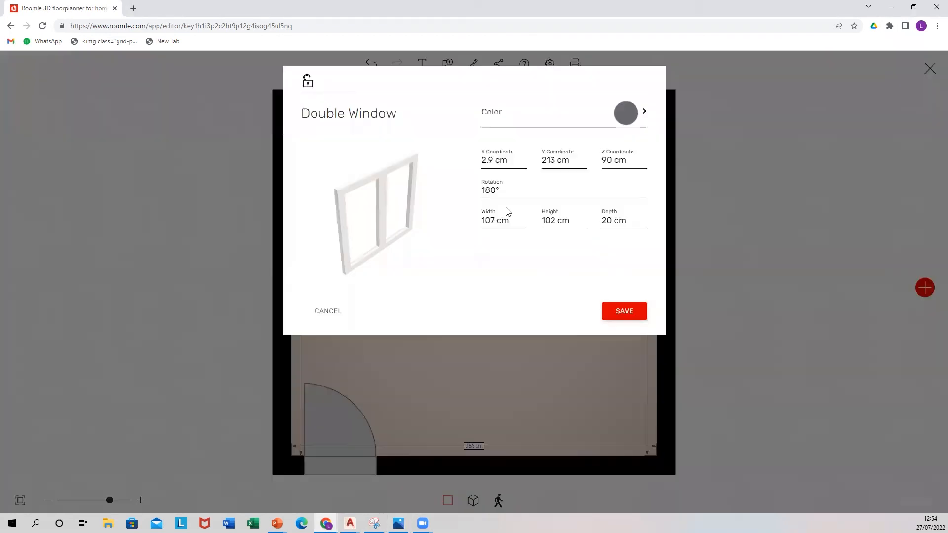
{"action": "left_click", "coordinate": [508, 212]}
{"action": "type", "text": "206"}
Set the double window's height to 210 cm and save it.
{"action": "left_click", "coordinate": [558, 221]}
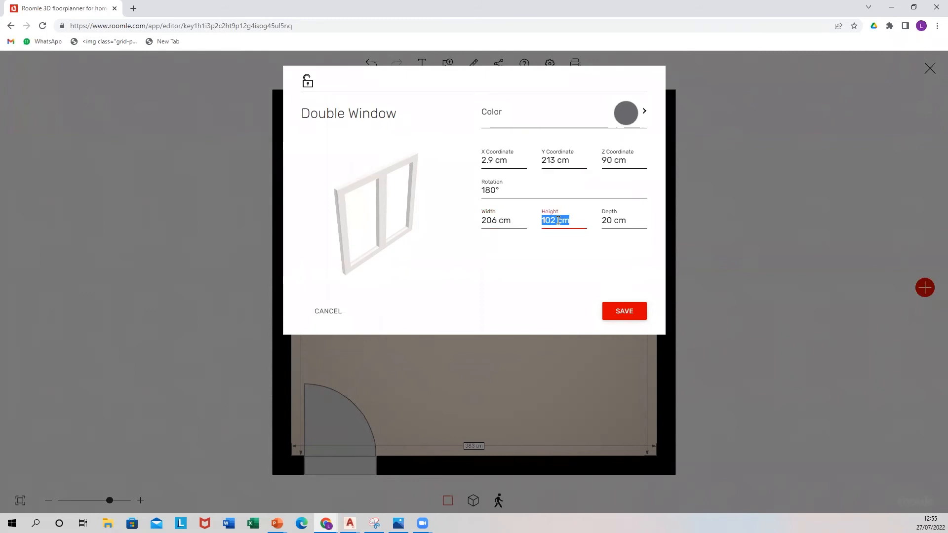
{"action": "type", "text": "2"}
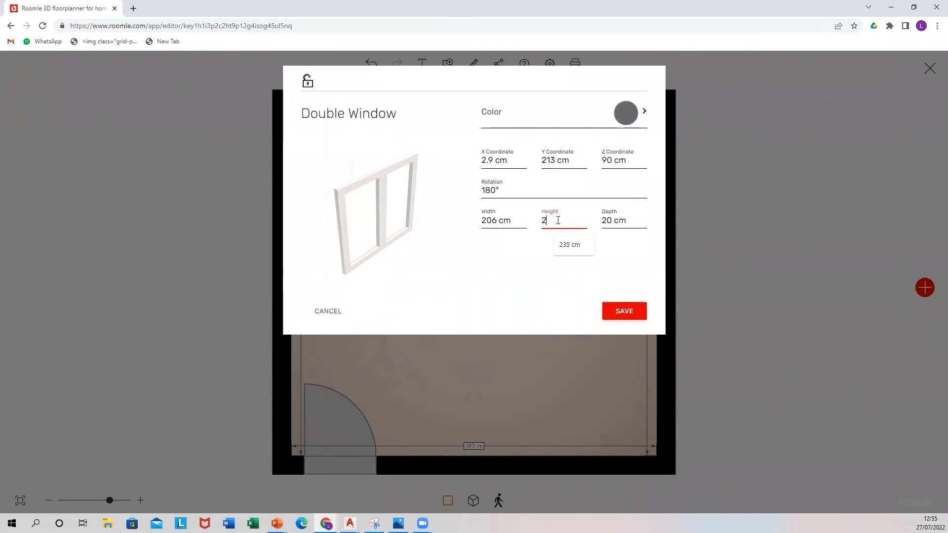
{"action": "type", "text": "10"}
{"action": "key", "text": "Tab"}
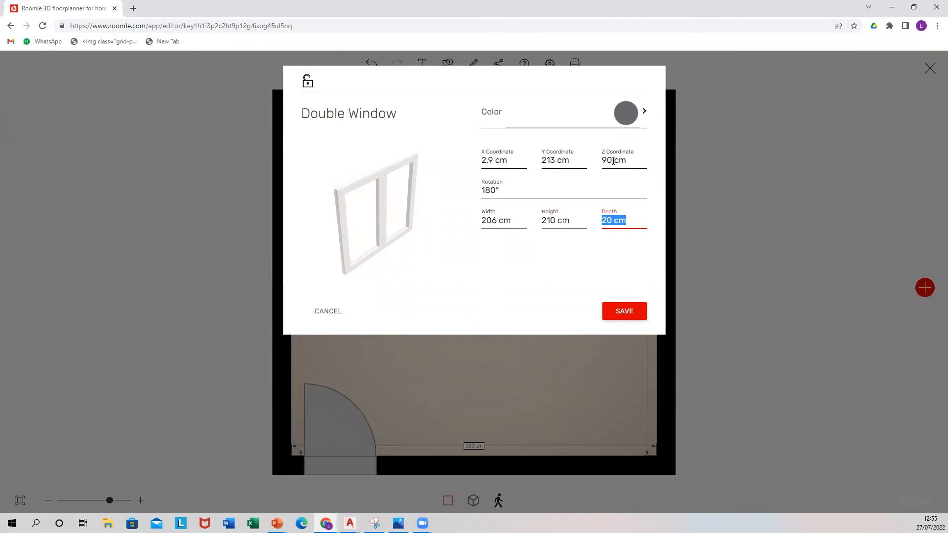
{"action": "left_click", "coordinate": [615, 161]}
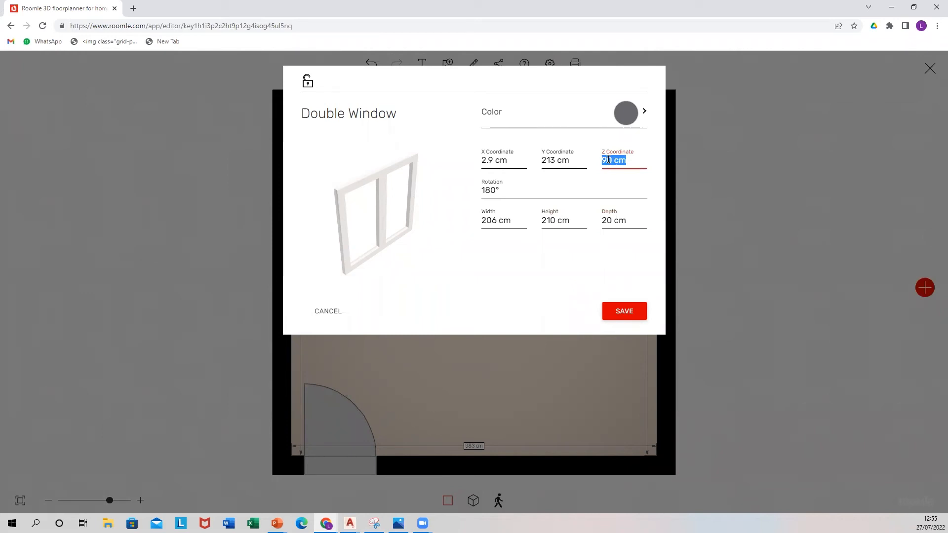
{"action": "left_click", "coordinate": [624, 312]}
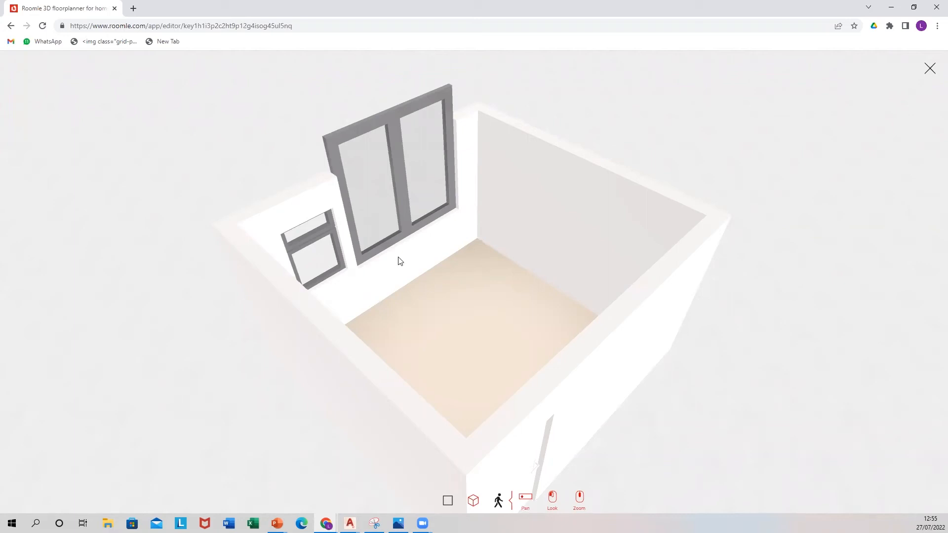
Set the double window's Z coordinate to 0 cm, save it and check its placement in 3D.
{"action": "left_click", "coordinate": [447, 501]}
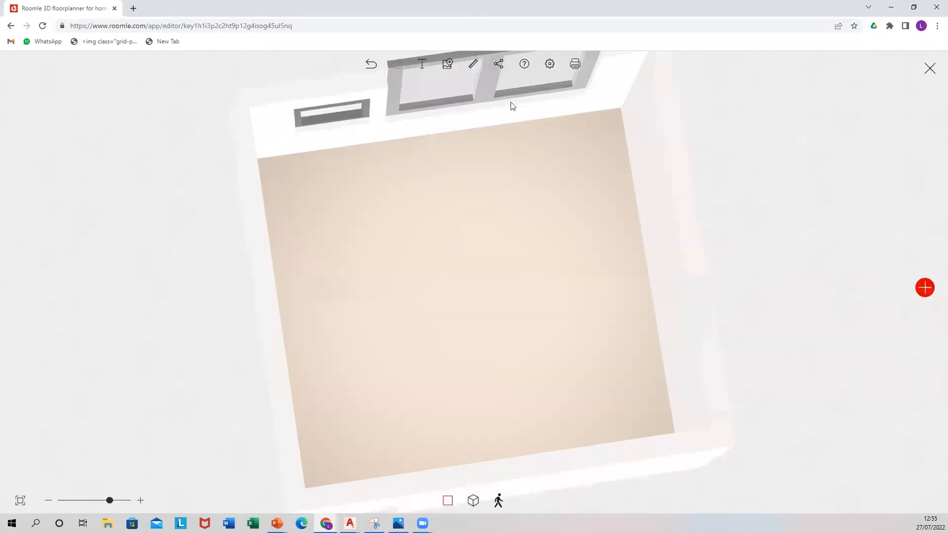
{"action": "left_click", "coordinate": [623, 121]}
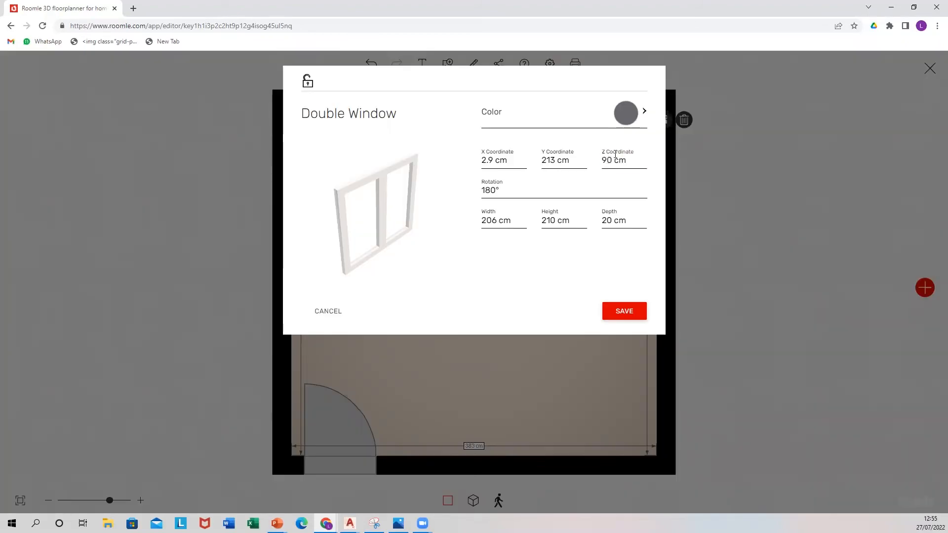
{"action": "left_click", "coordinate": [615, 154]}
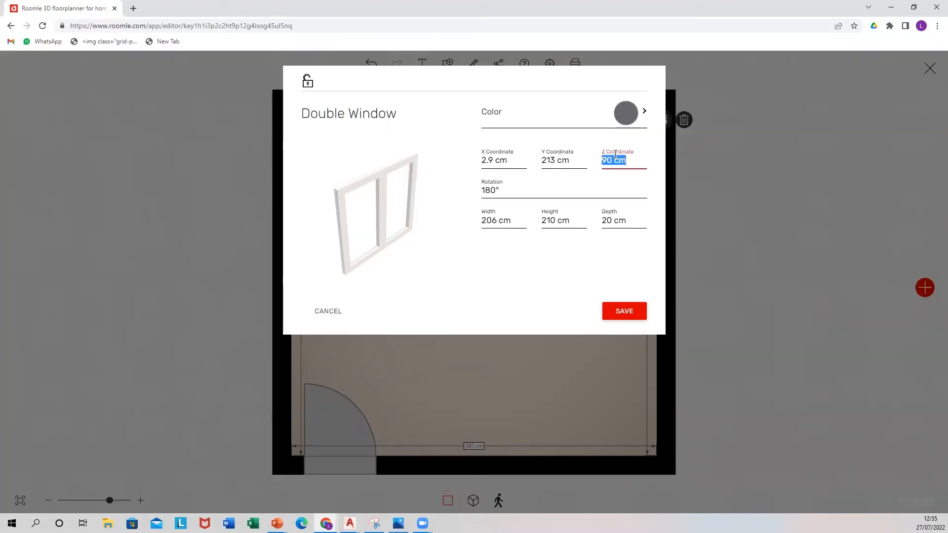
{"action": "type", "text": "0"}
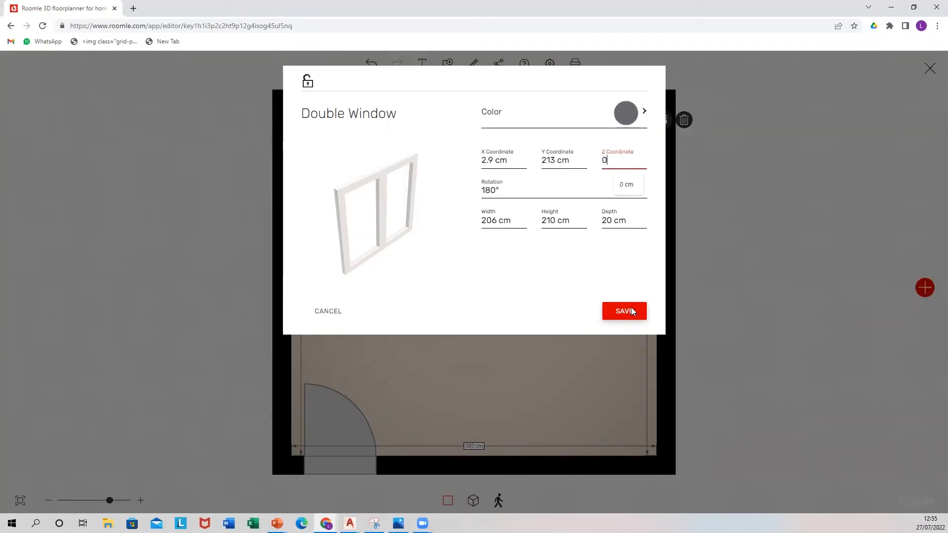
{"action": "key", "text": "Return"}
{"action": "left_click", "coordinate": [471, 501]}
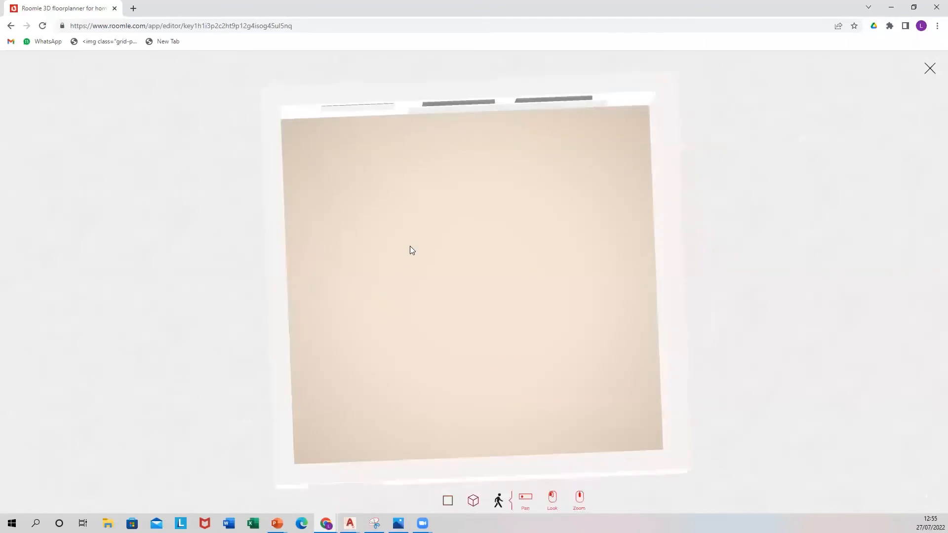
{"action": "left_click_drag", "start_coordinate": [374, 265], "coordinate": [406, 269]}
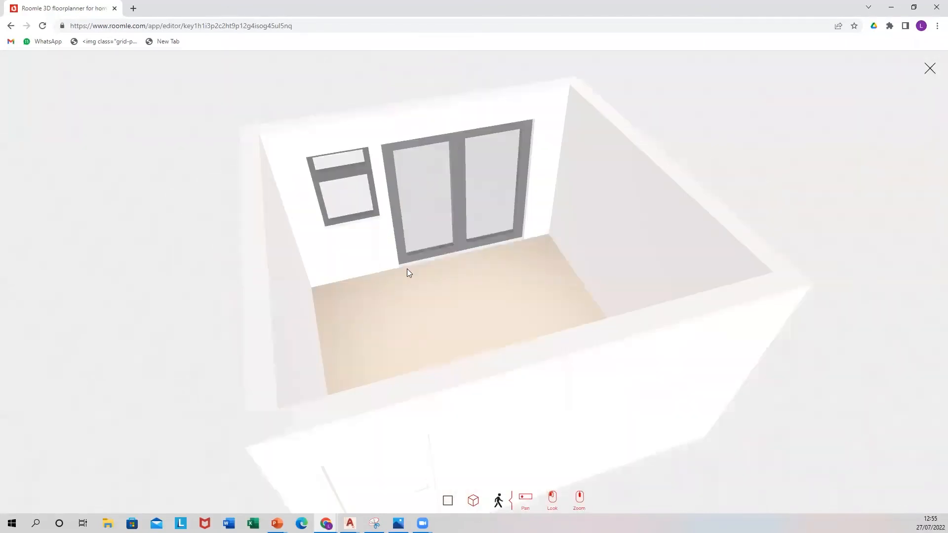
{"action": "left_click_drag", "start_coordinate": [520, 263], "coordinate": [529, 156]}
{"action": "left_click_drag", "start_coordinate": [446, 163], "coordinate": [437, 130]}
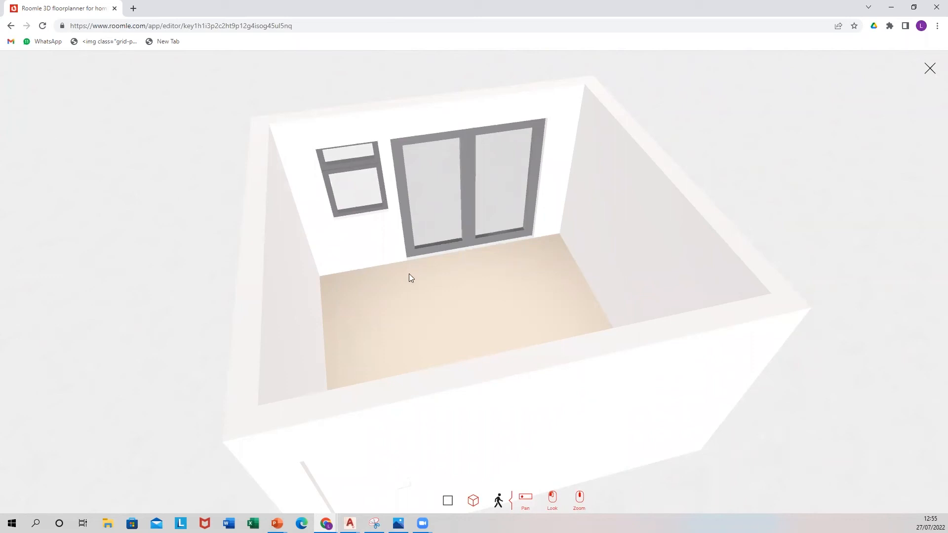
Shift the double window along the upper wall against the high window, about 61 cm from the right wall.
{"action": "left_click", "coordinate": [446, 503]}
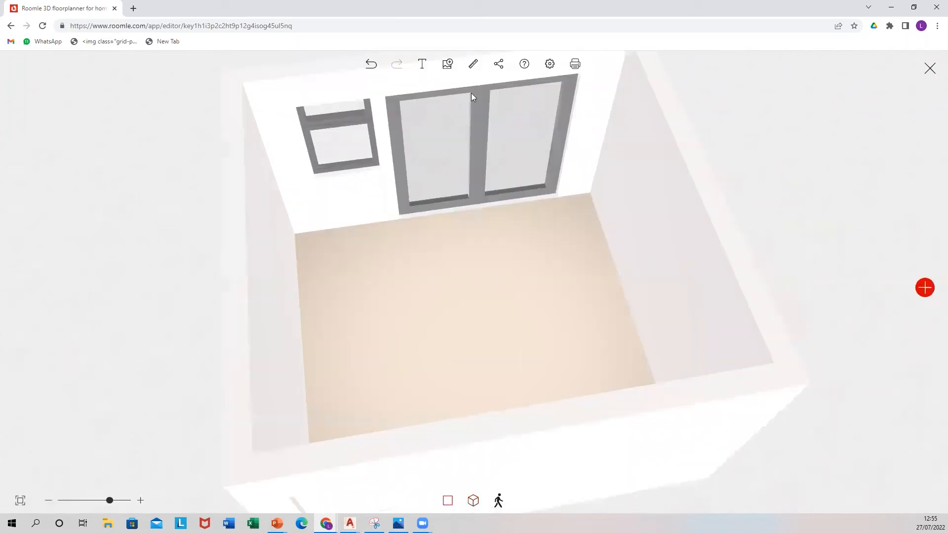
{"action": "left_click", "coordinate": [509, 102]}
{"action": "left_click_drag", "start_coordinate": [503, 100], "coordinate": [496, 101]}
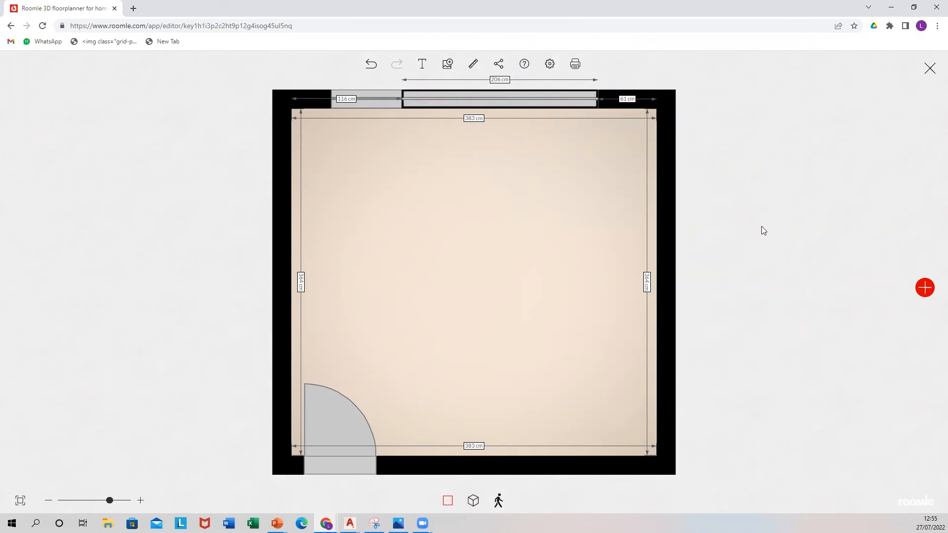
{"action": "left_click", "coordinate": [490, 286]}
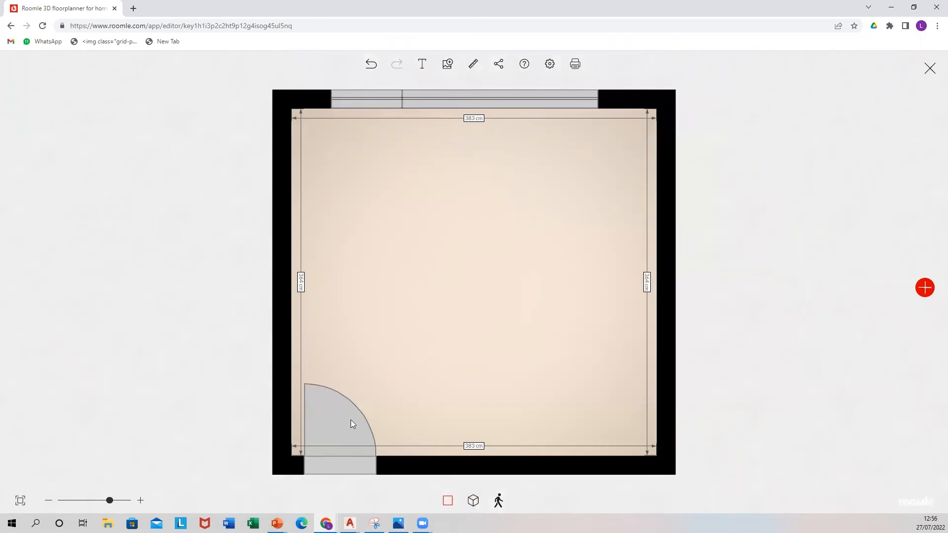
Inspect the room in 3D from all sides, examining the windows and the door, and return to the floor plan.
{"action": "left_click", "coordinate": [498, 501]}
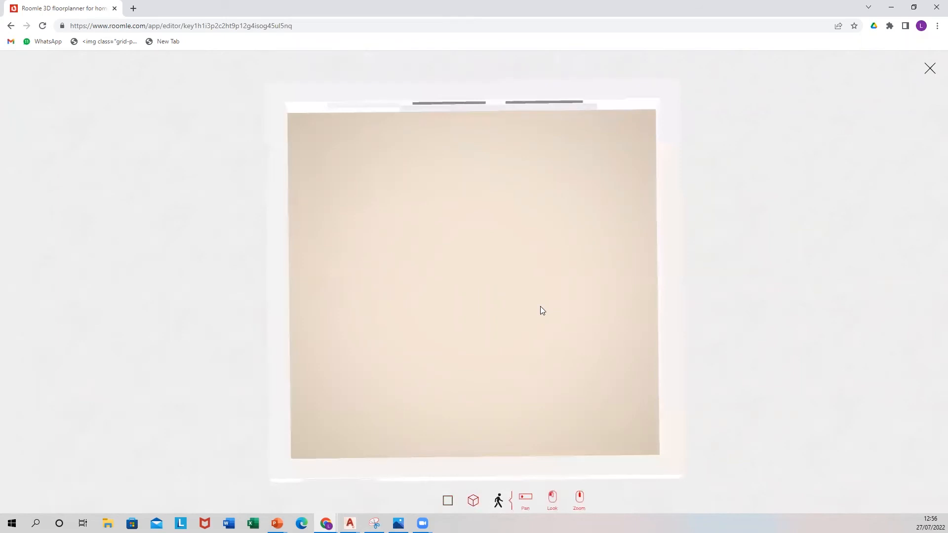
{"action": "left_click_drag", "start_coordinate": [493, 275], "coordinate": [346, 287]}
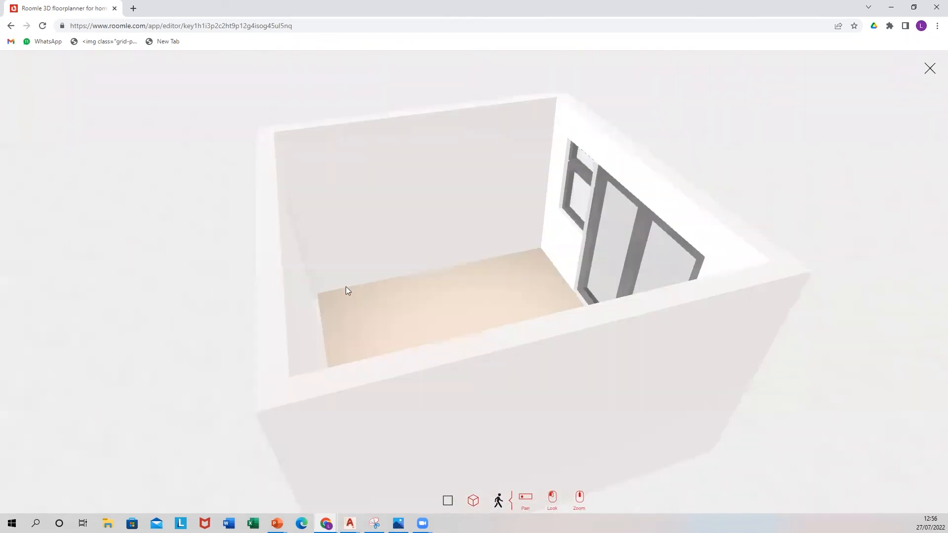
{"action": "left_click_drag", "start_coordinate": [424, 276], "coordinate": [450, 292]}
{"action": "left_click_drag", "start_coordinate": [293, 305], "coordinate": [506, 303]}
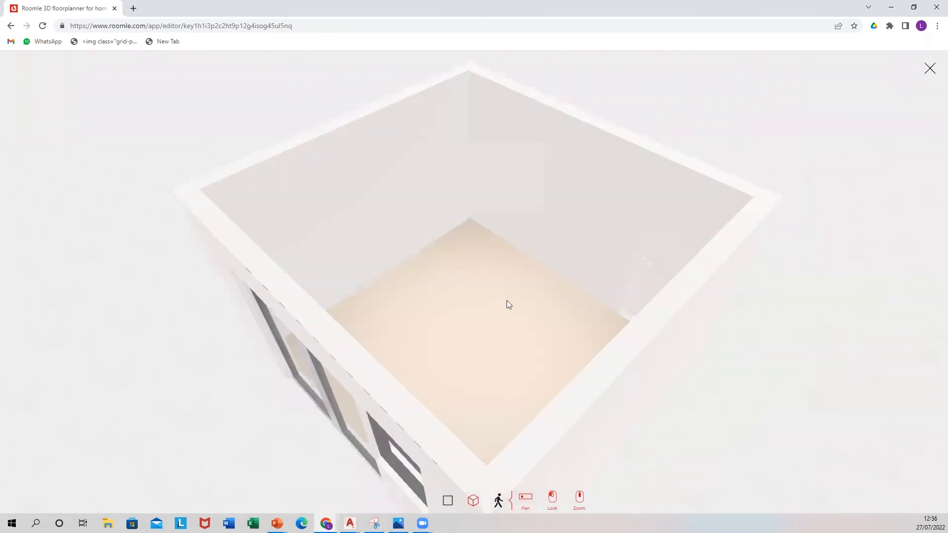
{"action": "left_click_drag", "start_coordinate": [540, 235], "coordinate": [467, 228]}
{"action": "left_click_drag", "start_coordinate": [525, 287], "coordinate": [453, 253]}
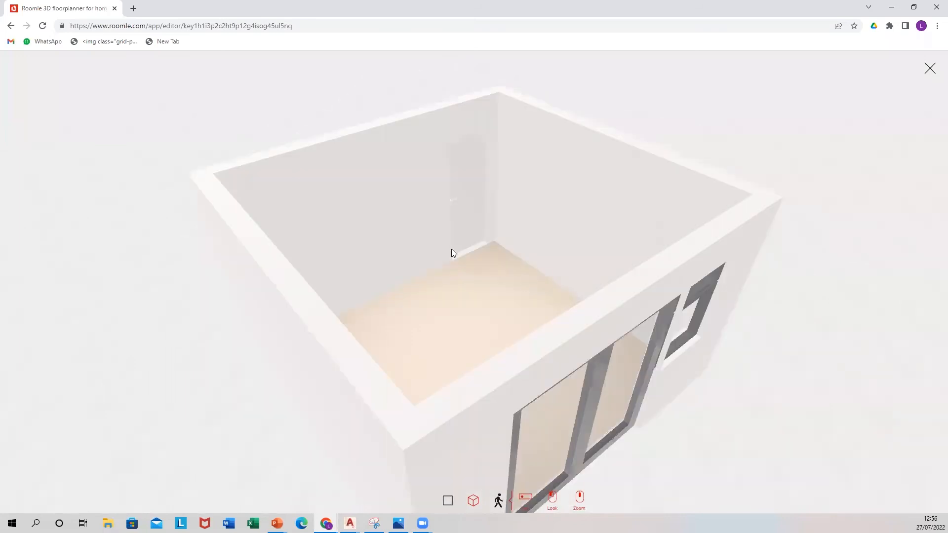
{"action": "left_click_drag", "start_coordinate": [503, 274], "coordinate": [482, 282]}
{"action": "left_click", "coordinate": [447, 501]}
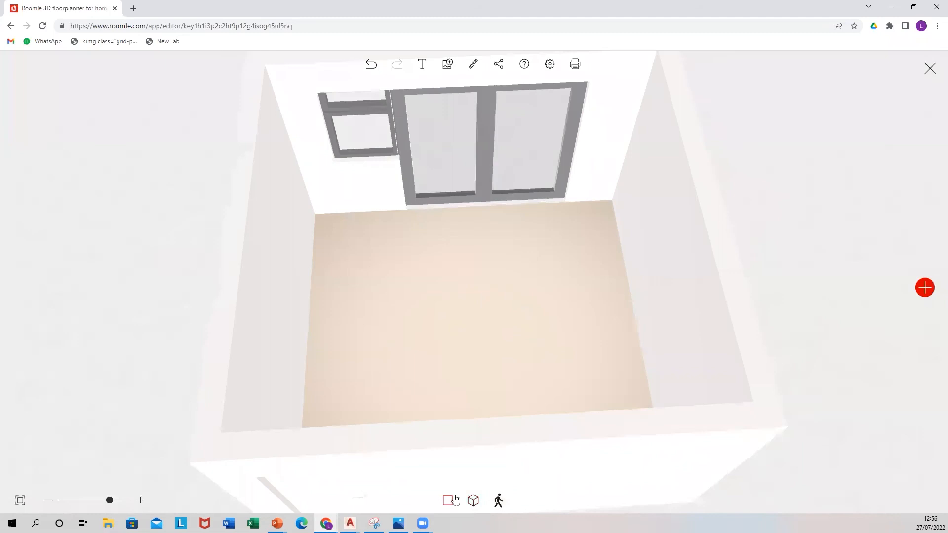
Color the inner face of the door wall a pale grey-green, save it and check the result in 3D.
{"action": "scroll", "coordinate": [486, 198], "scroll_direction": "down", "scroll_amount": 1}
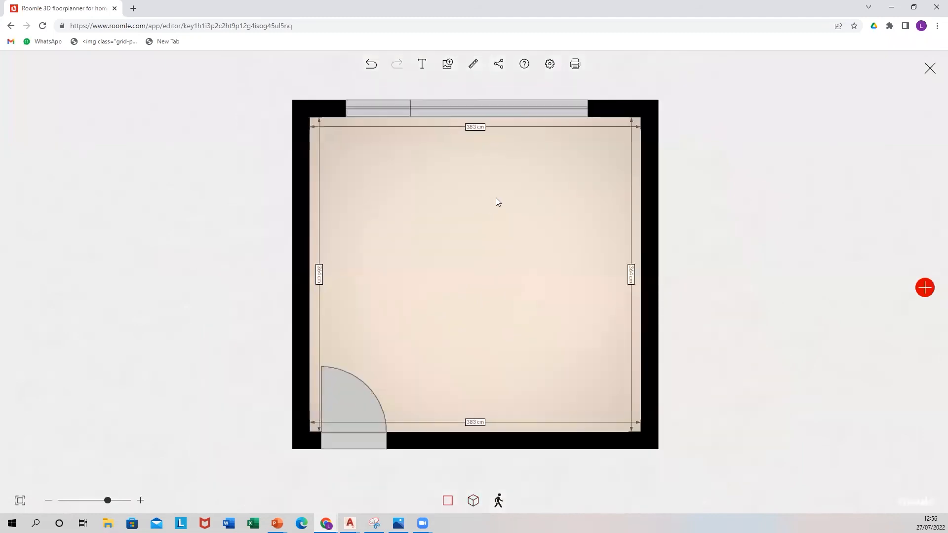
{"action": "left_click", "coordinate": [658, 183]}
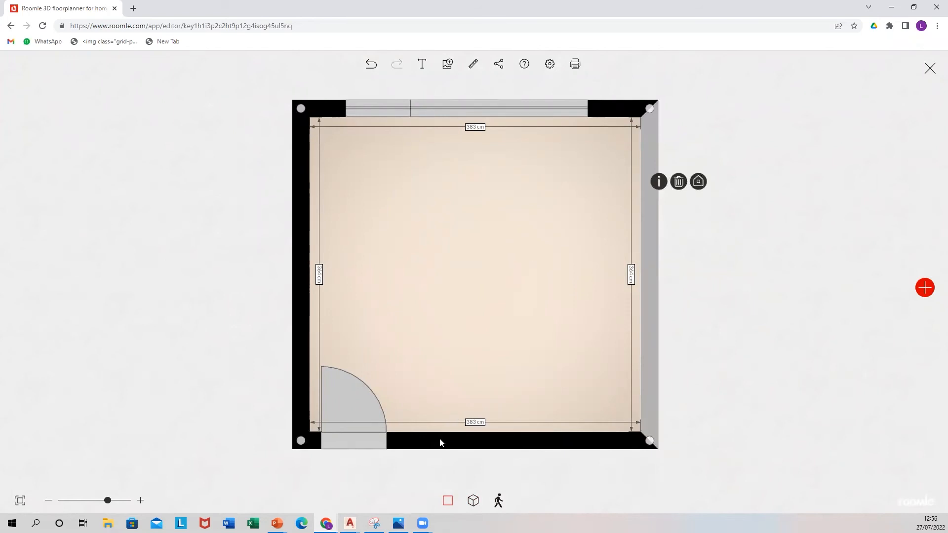
{"action": "left_click", "coordinate": [452, 447]}
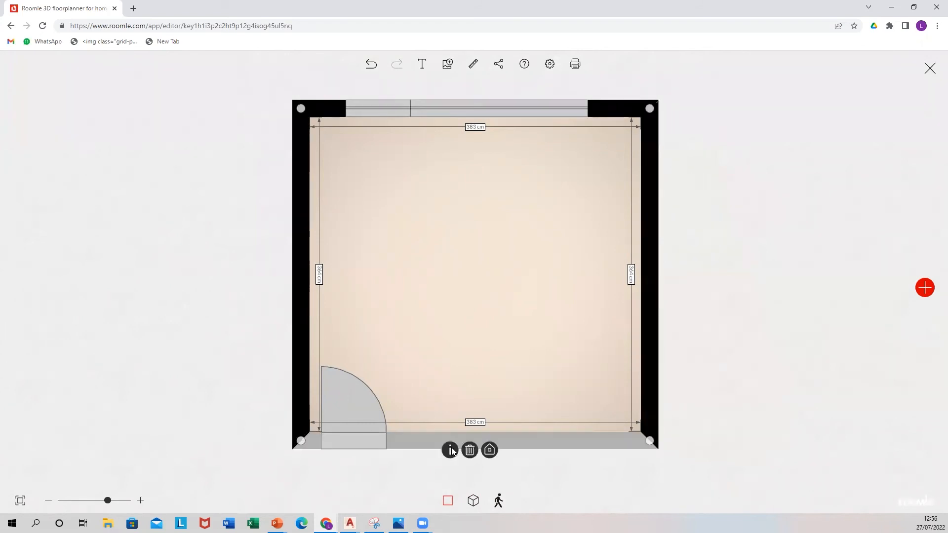
{"action": "double_click", "coordinate": [605, 115]}
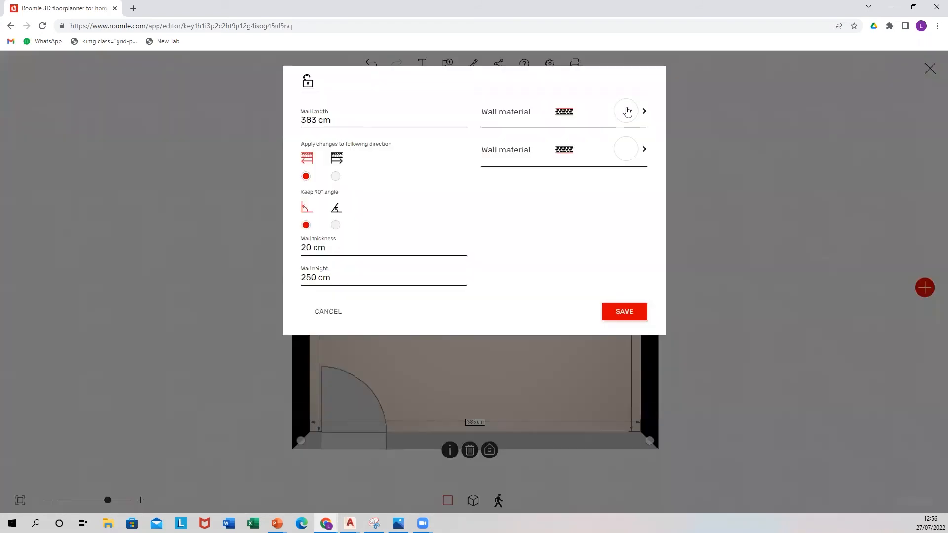
{"action": "left_click", "coordinate": [626, 111]}
{"action": "scroll", "coordinate": [526, 226], "scroll_direction": "down", "scroll_amount": 3}
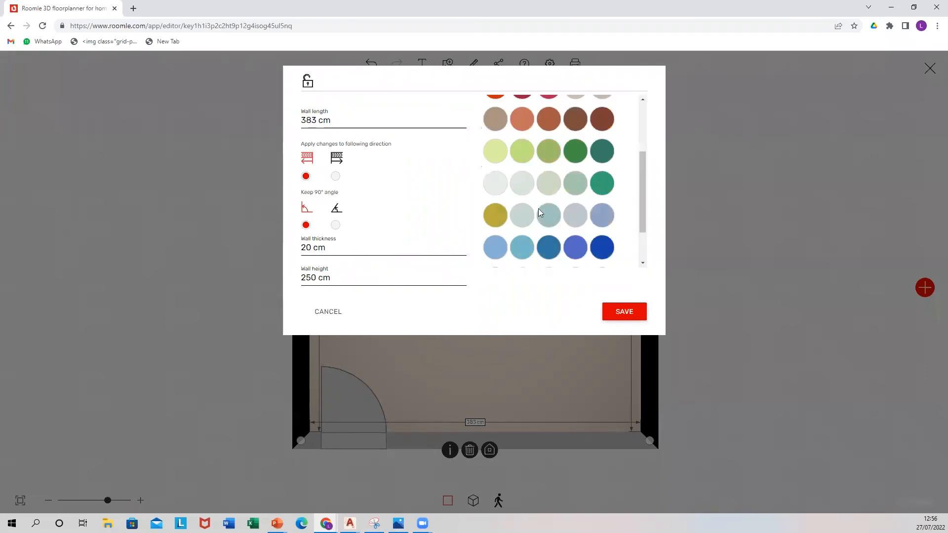
{"action": "scroll", "coordinate": [518, 157], "scroll_direction": "down", "scroll_amount": 1}
{"action": "left_click", "coordinate": [625, 311]}
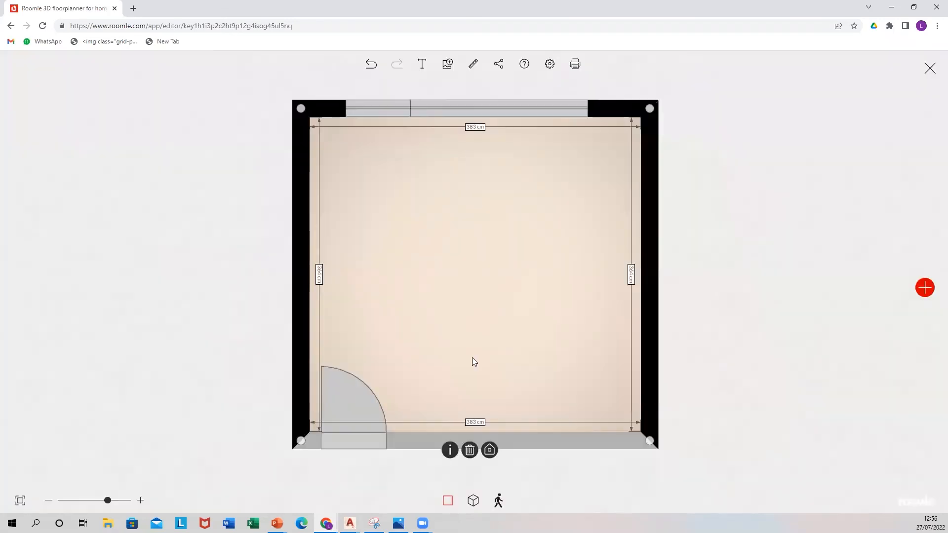
{"action": "left_click", "coordinate": [473, 500]}
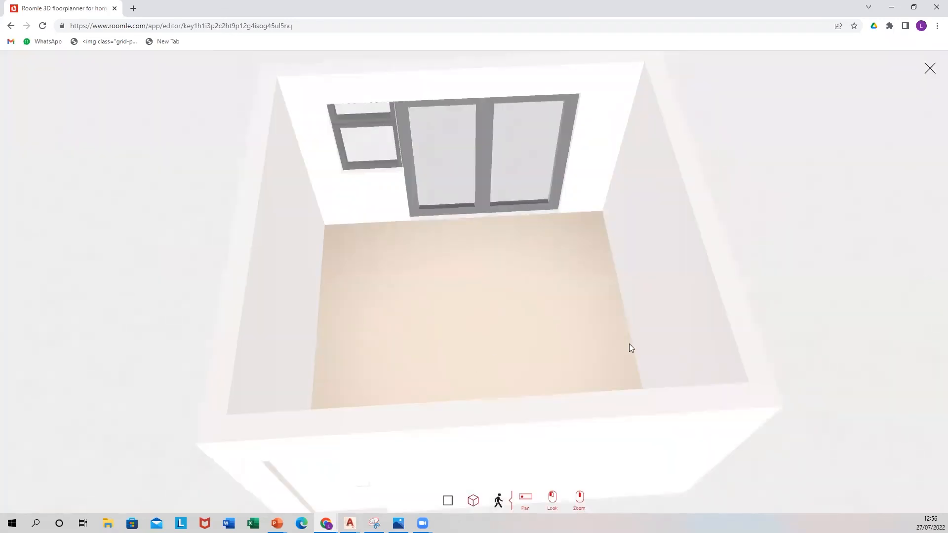
{"action": "left_click_drag", "start_coordinate": [490, 314], "coordinate": [533, 280]}
{"action": "left_click_drag", "start_coordinate": [593, 283], "coordinate": [537, 176]}
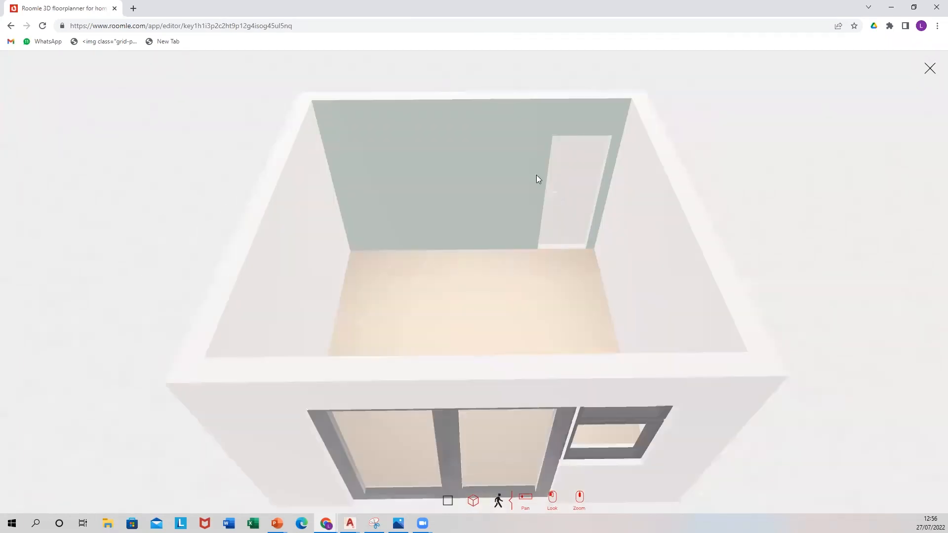
{"action": "left_click_drag", "start_coordinate": [511, 283], "coordinate": [486, 456]}
Apply the light wood plank material to the bedroom floor and save it.
{"action": "left_click", "coordinate": [447, 502]}
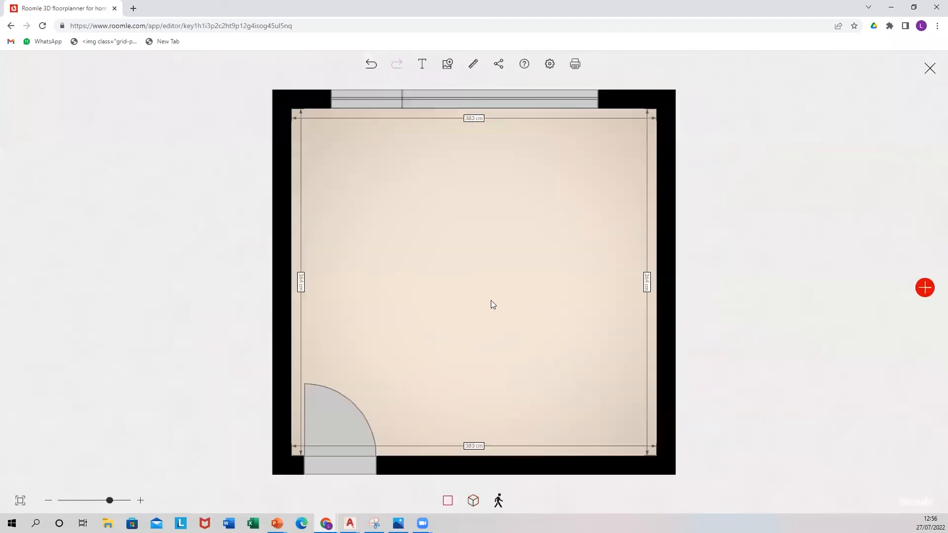
{"action": "left_click", "coordinate": [491, 305]}
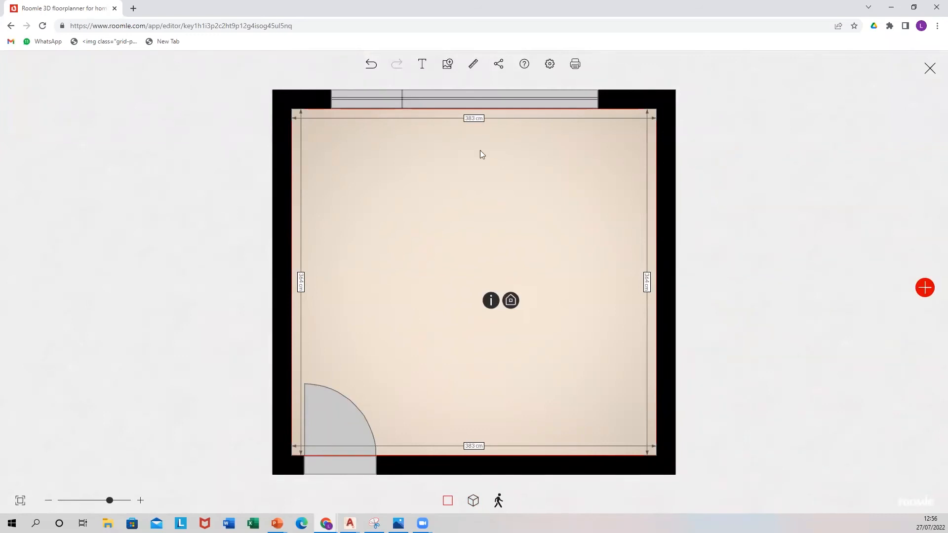
{"action": "left_click", "coordinate": [490, 300]}
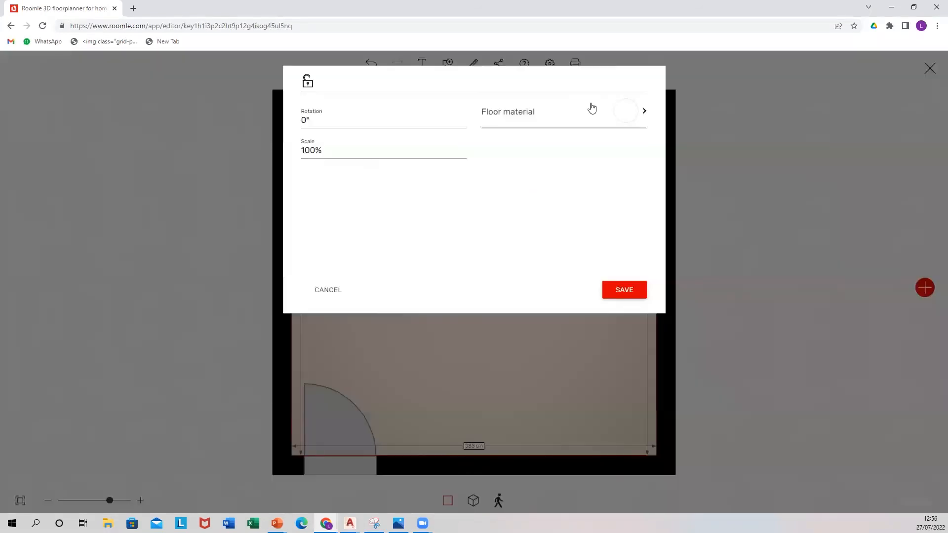
{"action": "left_click", "coordinate": [627, 113]}
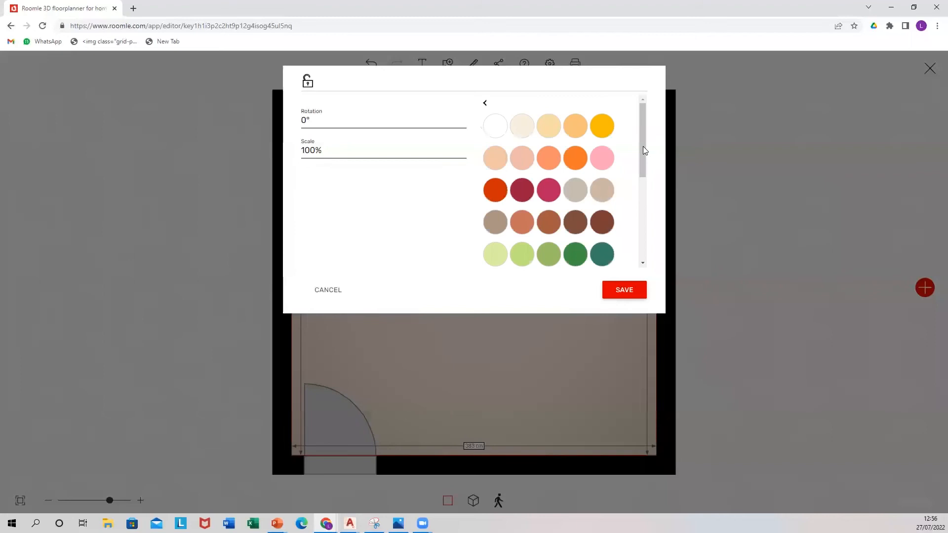
{"action": "scroll", "coordinate": [642, 212], "scroll_direction": "down", "scroll_amount": 2}
{"action": "scroll", "coordinate": [523, 254], "scroll_direction": "down", "scroll_amount": 3}
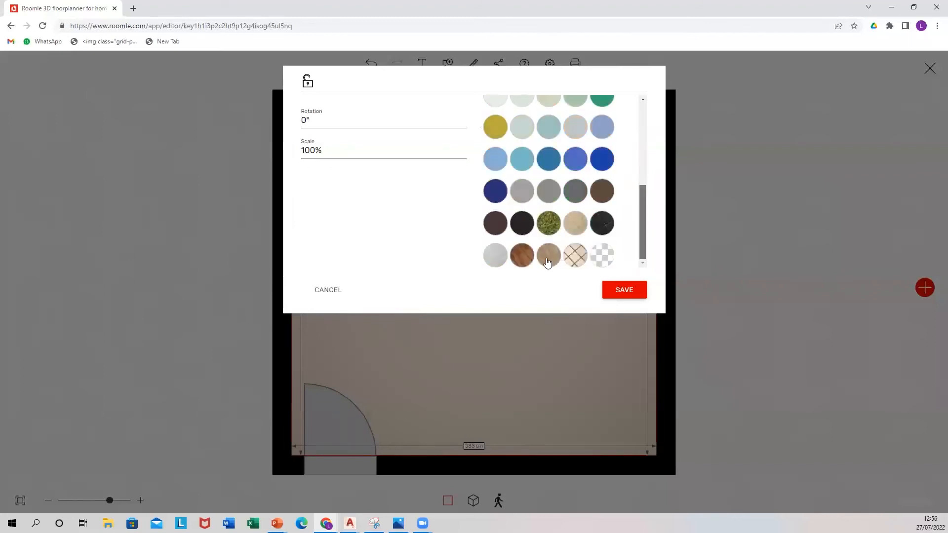
{"action": "left_click", "coordinate": [547, 256]}
{"action": "left_click", "coordinate": [626, 292]}
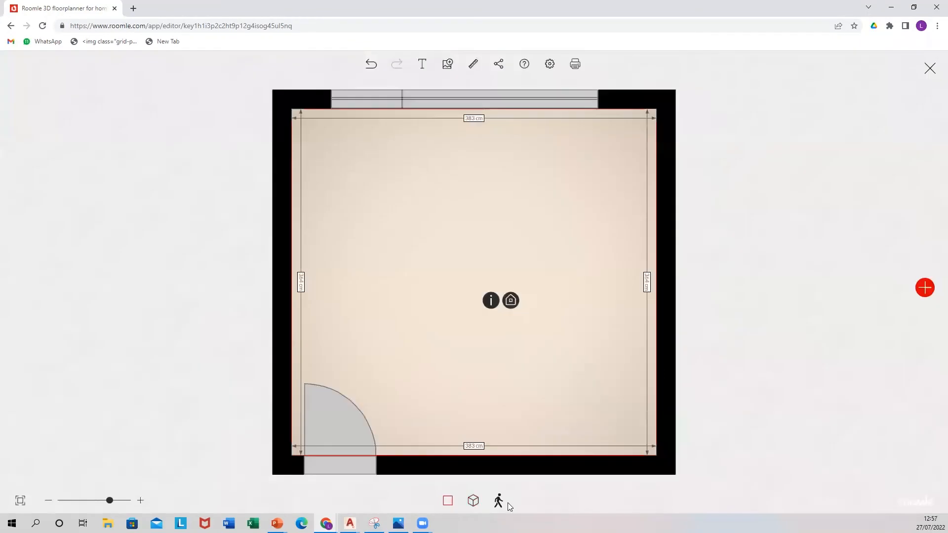
Inspect the wood floor and the room in 3D, and return to the floor plan.
{"action": "left_click", "coordinate": [473, 501]}
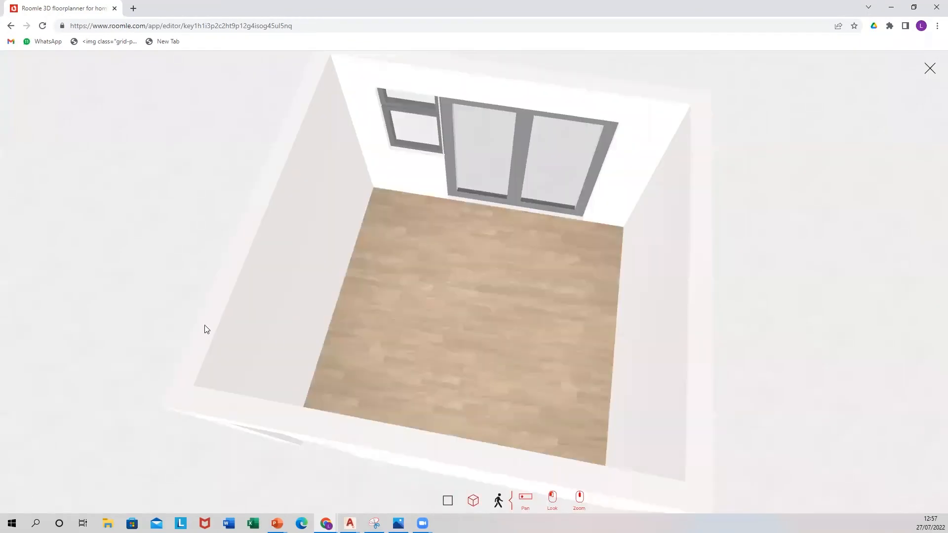
{"action": "left_click_drag", "start_coordinate": [468, 330], "coordinate": [567, 328]}
{"action": "left_click", "coordinate": [448, 501]}
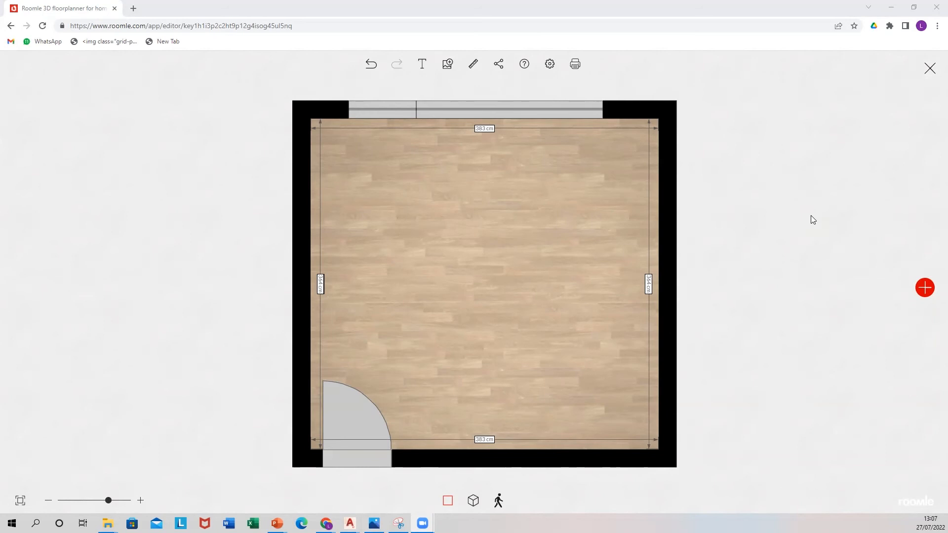
{"action": "left_click", "coordinate": [473, 501]}
{"action": "left_click_drag", "start_coordinate": [513, 354], "coordinate": [479, 353]}
{"action": "left_click", "coordinate": [455, 500]}
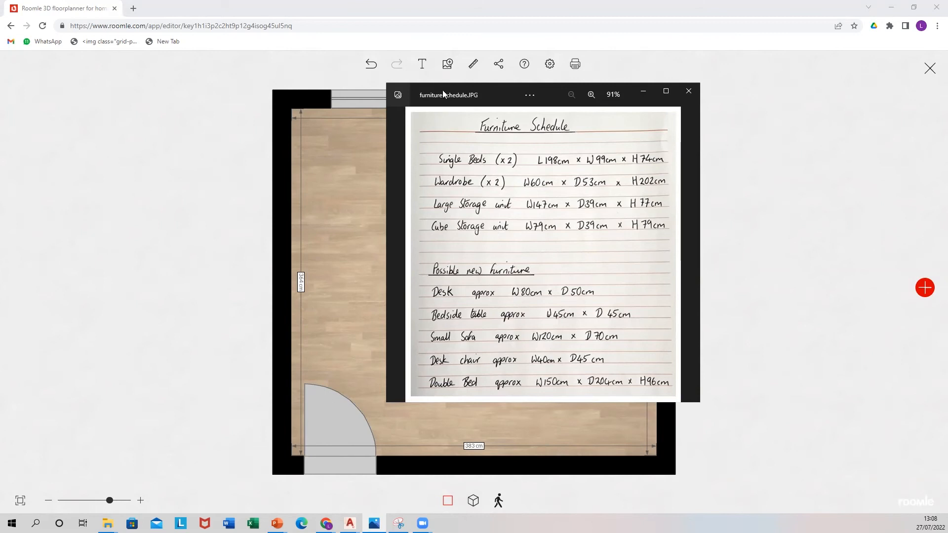
Leave the furniture schedule photo and show the full Mockup Furniture collection in the room catalog.
{"action": "left_click", "coordinate": [834, 174]}
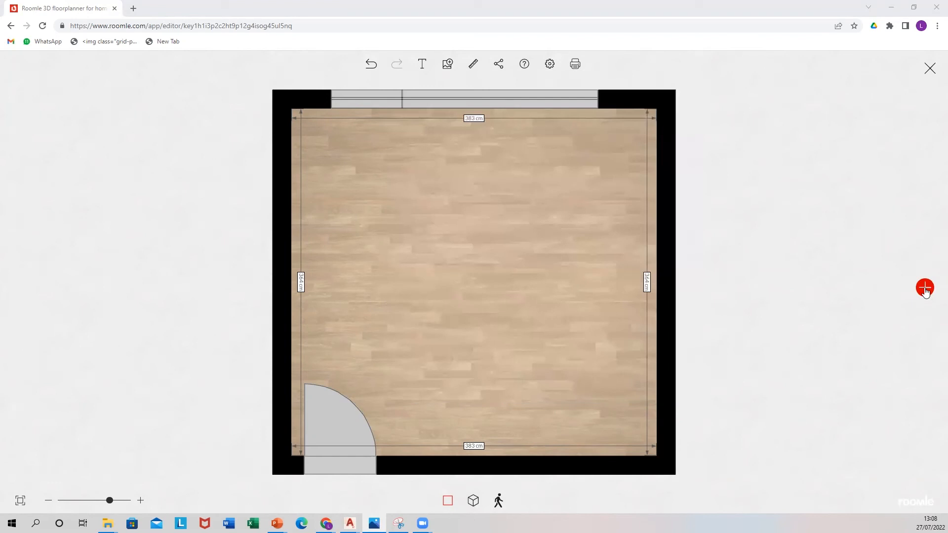
{"action": "left_click", "coordinate": [925, 291]}
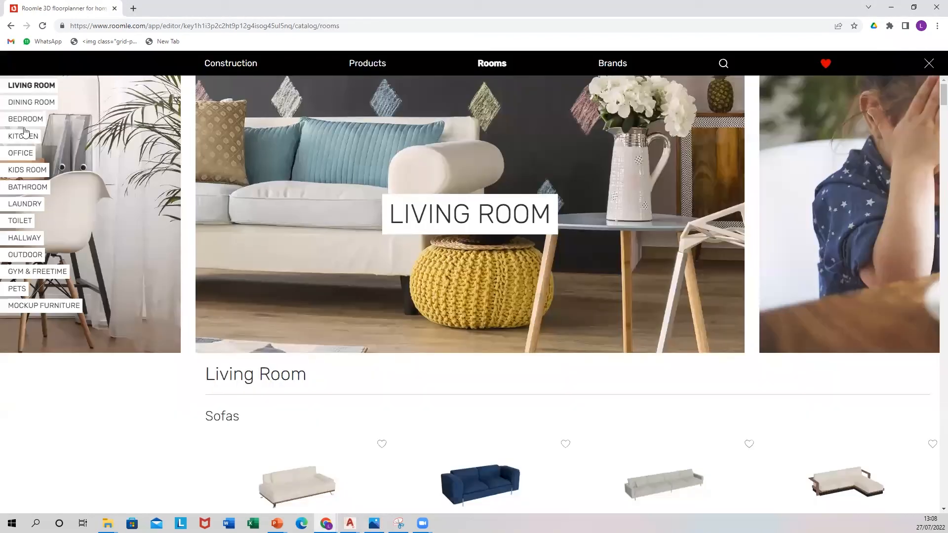
{"action": "scroll", "coordinate": [488, 395], "scroll_direction": "down", "scroll_amount": 5}
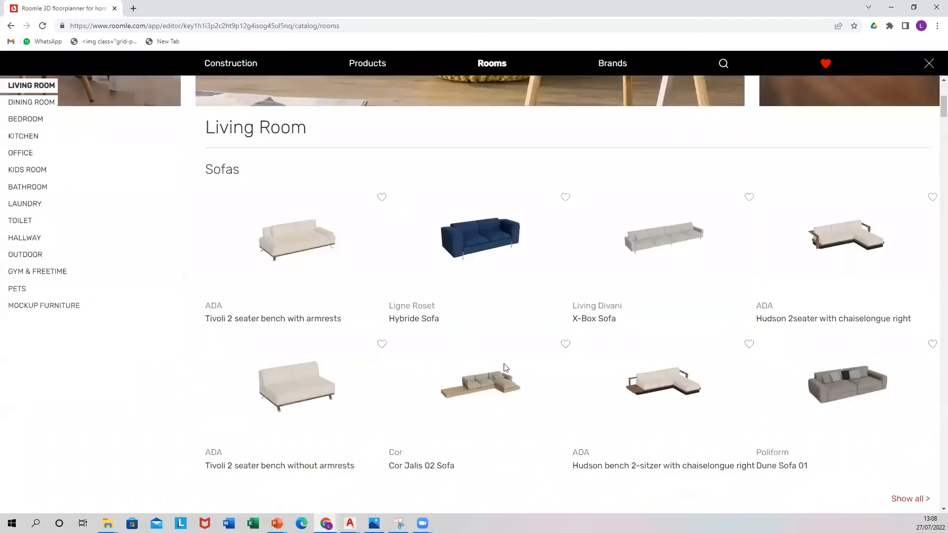
{"action": "scroll", "coordinate": [464, 148], "scroll_direction": "down", "scroll_amount": 7}
{"action": "scroll", "coordinate": [459, 143], "scroll_direction": "down", "scroll_amount": 5}
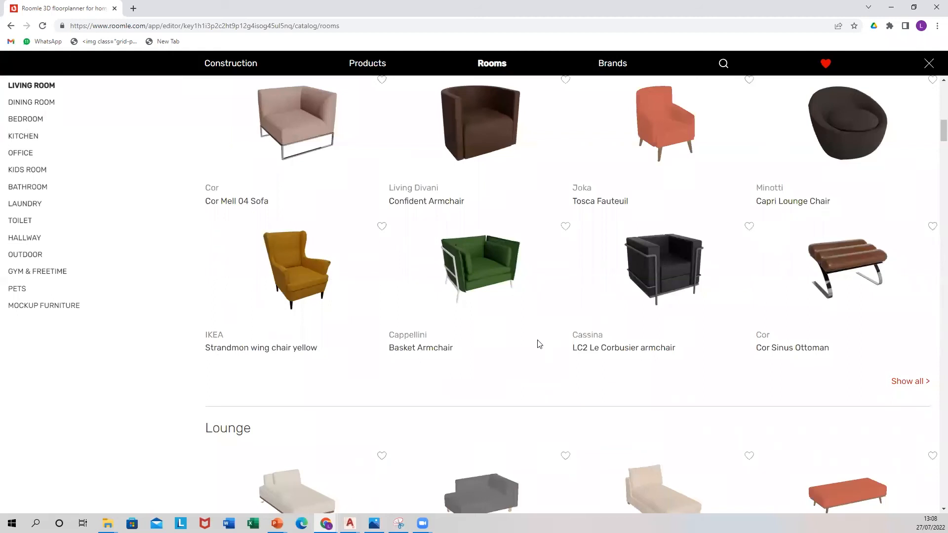
{"action": "left_click", "coordinate": [18, 307]}
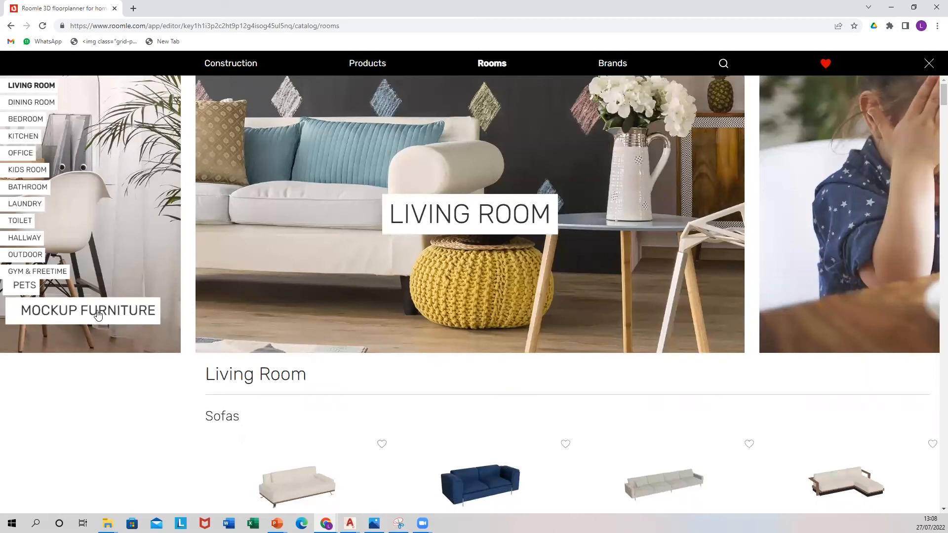
{"action": "left_click", "coordinate": [99, 315]}
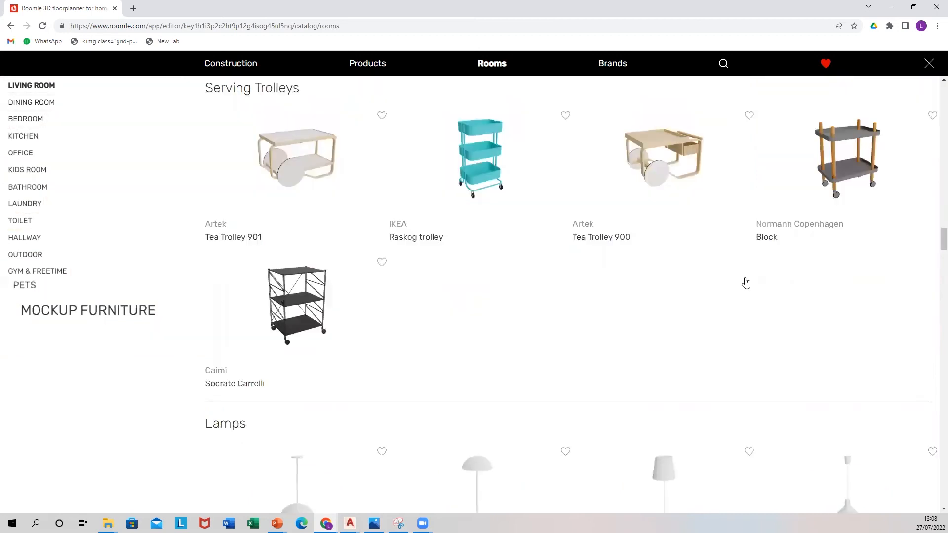
{"action": "scroll", "coordinate": [744, 280], "scroll_direction": "down", "scroll_amount": 20}
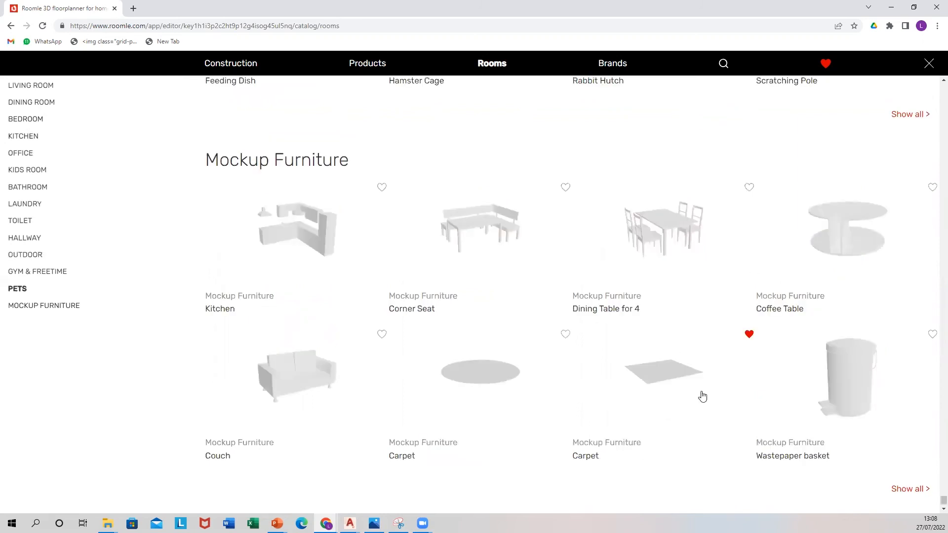
{"action": "left_click", "coordinate": [909, 491]}
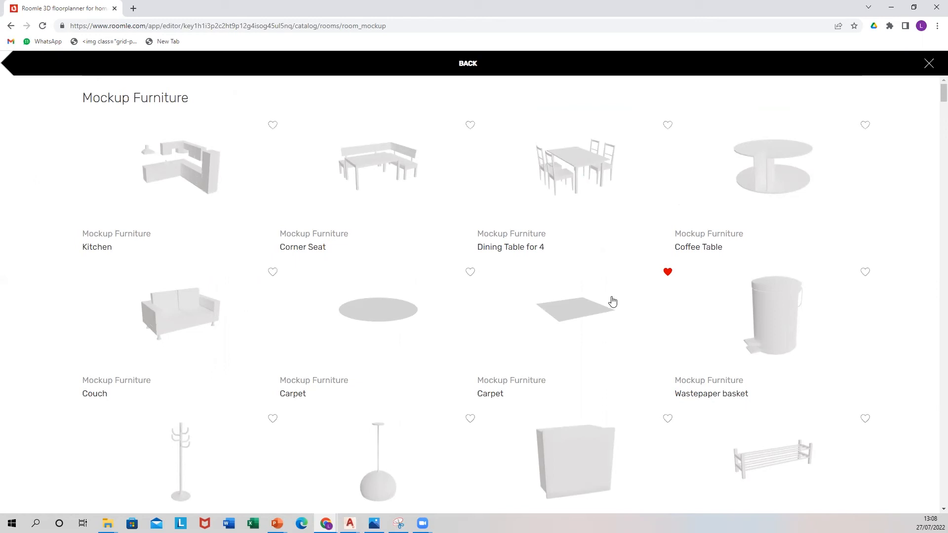
Select the tall, narrow mockup Cabinet, listed between two wide cabinets, for insertion.
{"action": "scroll", "coordinate": [639, 294], "scroll_direction": "down", "scroll_amount": 2}
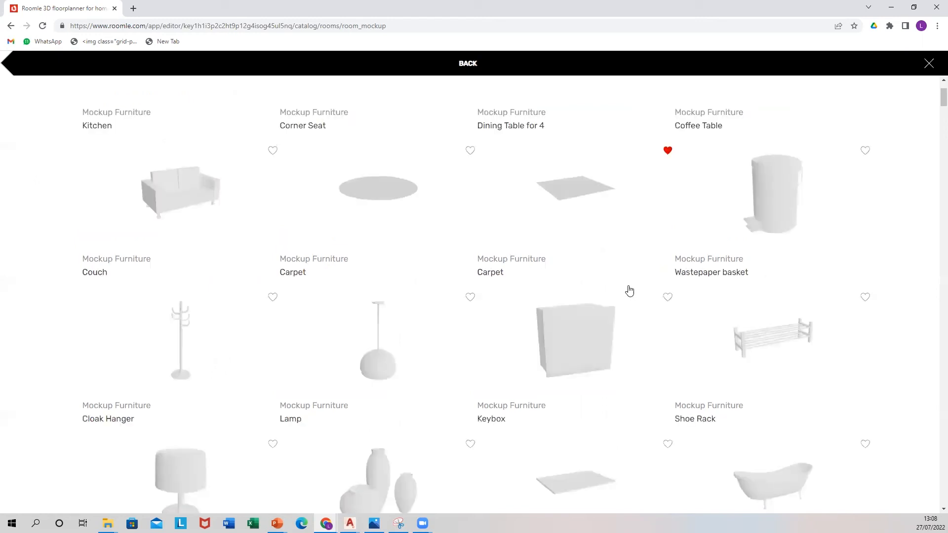
{"action": "scroll", "coordinate": [629, 291], "scroll_direction": "down", "scroll_amount": 1}
{"action": "scroll", "coordinate": [629, 290], "scroll_direction": "down", "scroll_amount": 4}
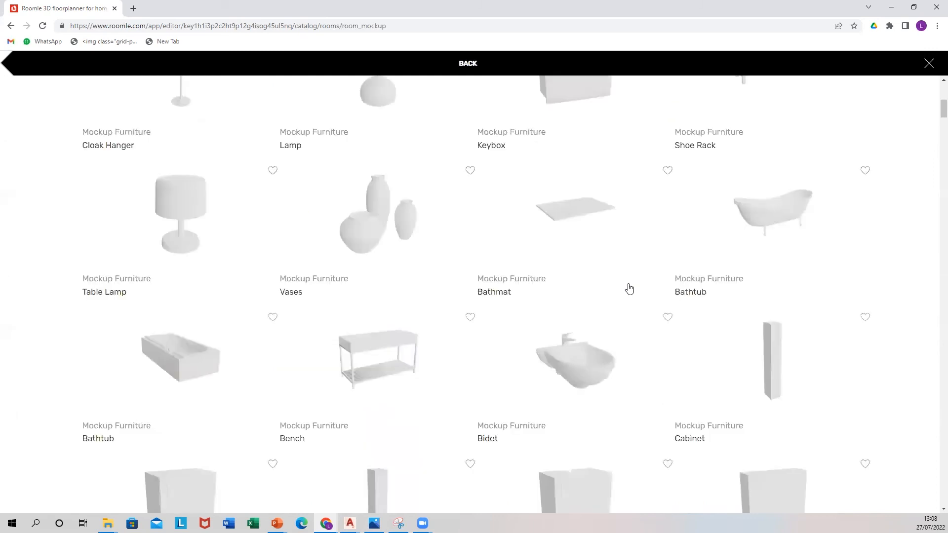
{"action": "scroll", "coordinate": [629, 289], "scroll_direction": "down", "scroll_amount": 3}
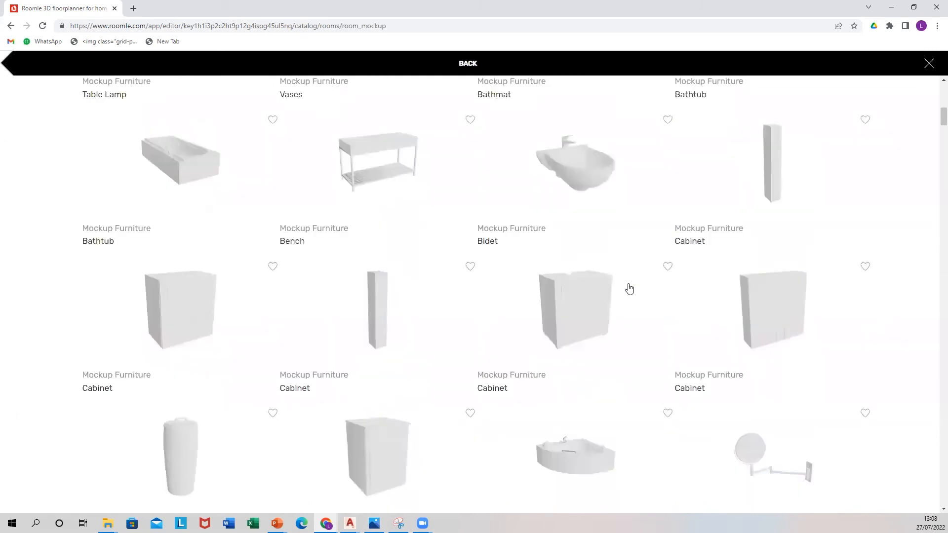
{"action": "scroll", "coordinate": [629, 290], "scroll_direction": "down", "scroll_amount": 2}
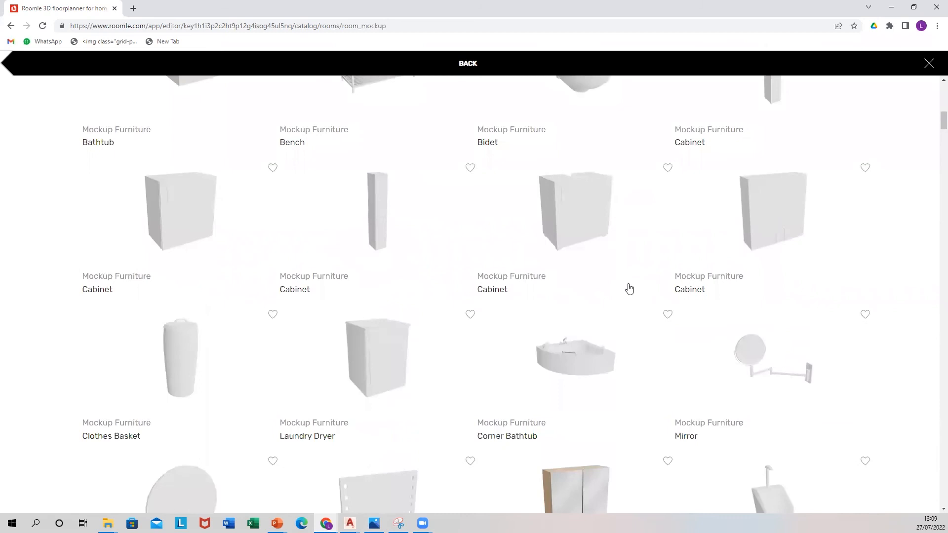
{"action": "scroll", "coordinate": [445, 249], "scroll_direction": "down", "scroll_amount": 2}
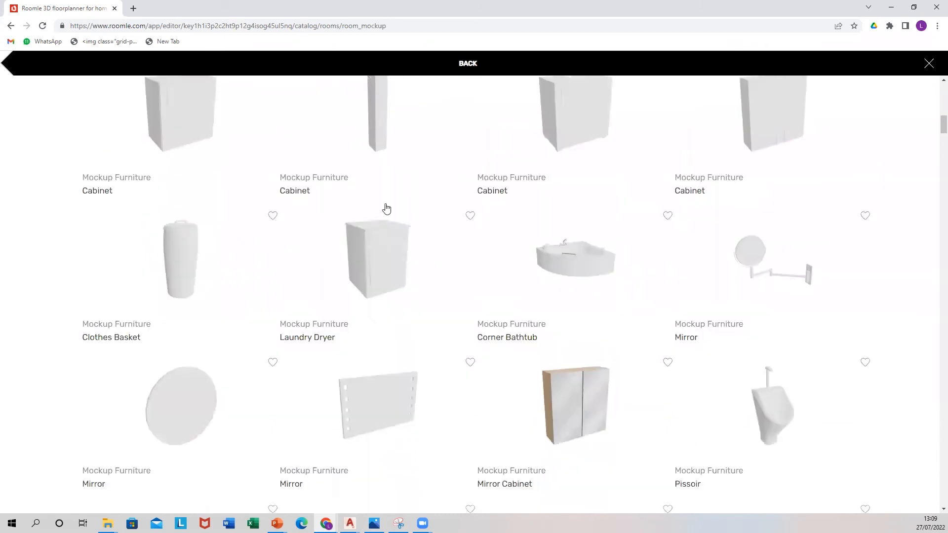
{"action": "scroll", "coordinate": [383, 209], "scroll_direction": "up", "scroll_amount": 2}
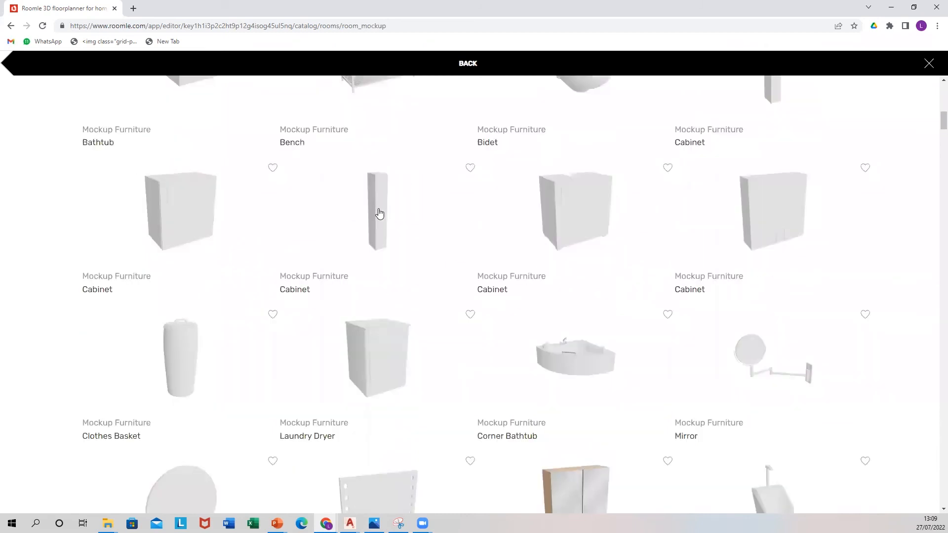
{"action": "left_click", "coordinate": [379, 213]}
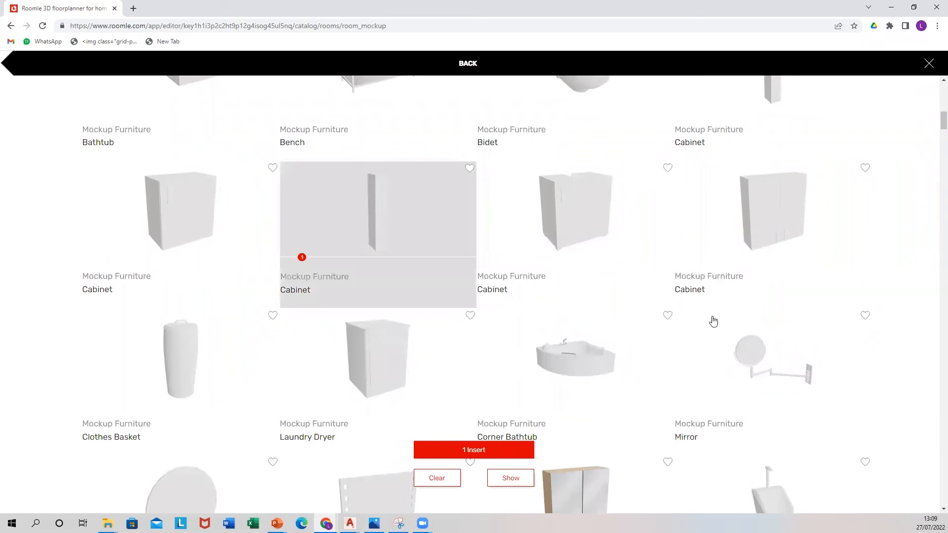
Add the mockup Sideboard to the items selected for insertion.
{"action": "scroll", "coordinate": [716, 309], "scroll_direction": "down", "scroll_amount": 3}
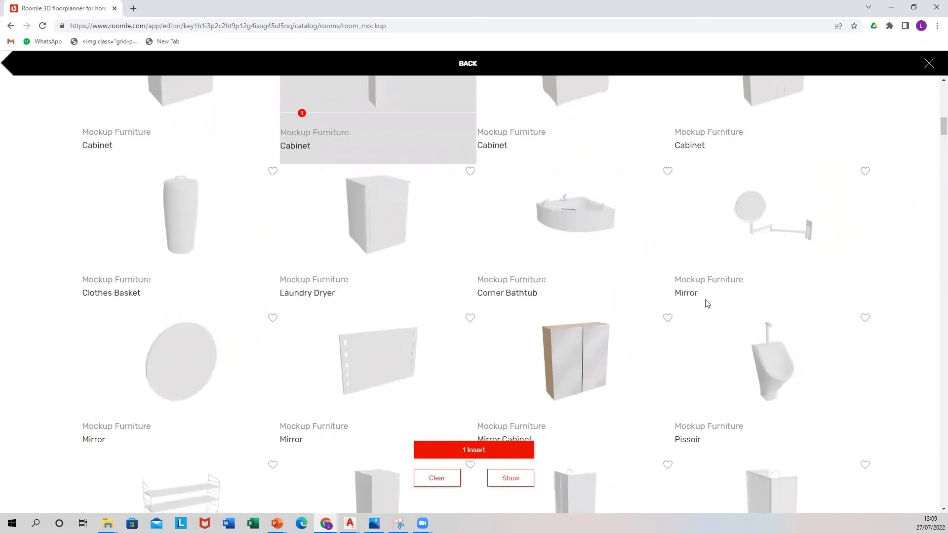
{"action": "scroll", "coordinate": [707, 303], "scroll_direction": "down", "scroll_amount": 2}
{"action": "scroll", "coordinate": [706, 304], "scroll_direction": "down", "scroll_amount": 2}
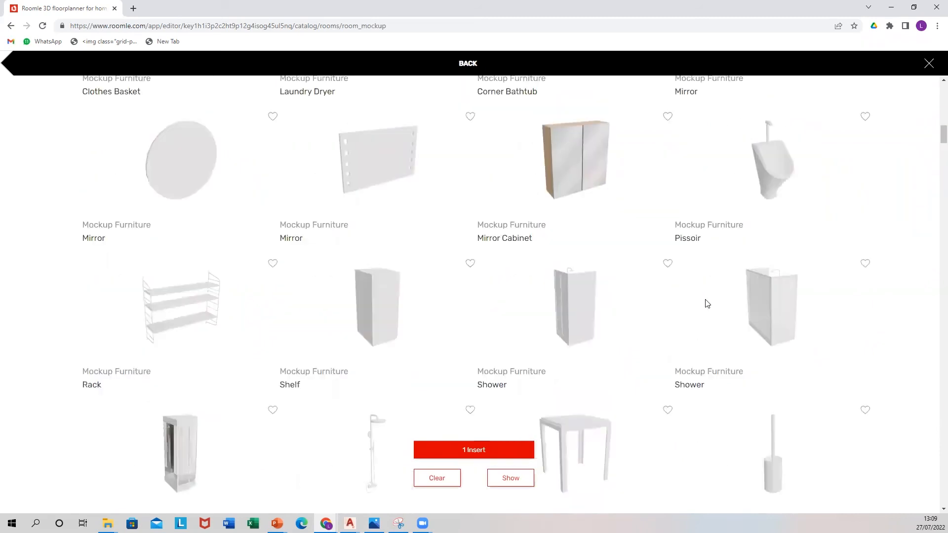
{"action": "scroll", "coordinate": [706, 304], "scroll_direction": "down", "scroll_amount": 4}
{"action": "scroll", "coordinate": [707, 305], "scroll_direction": "down", "scroll_amount": 2}
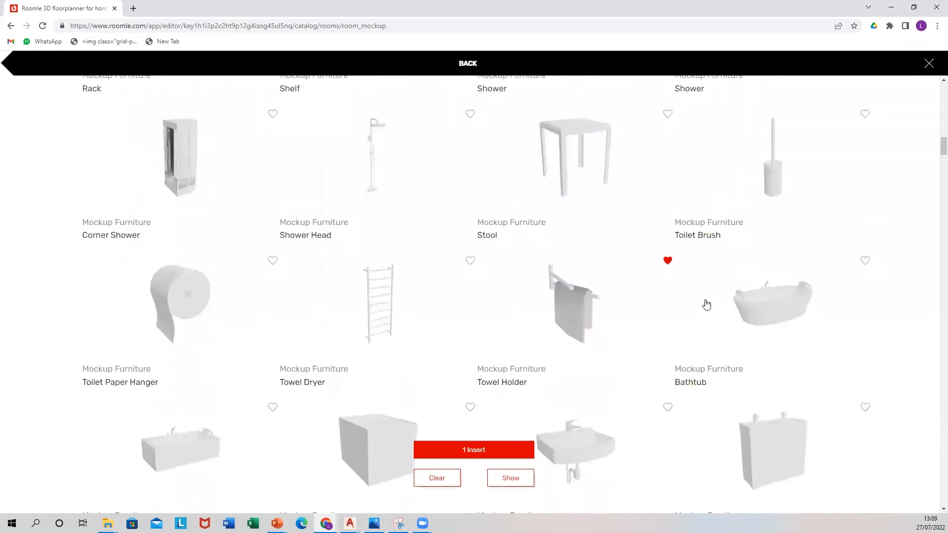
{"action": "scroll", "coordinate": [706, 305], "scroll_direction": "down", "scroll_amount": 3}
{"action": "scroll", "coordinate": [707, 304], "scroll_direction": "down", "scroll_amount": 2}
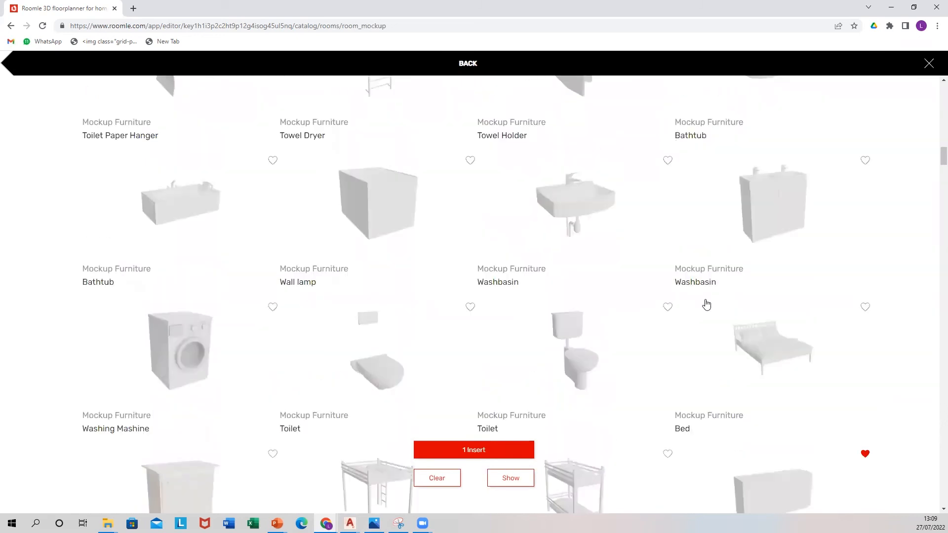
{"action": "scroll", "coordinate": [707, 304], "scroll_direction": "down", "scroll_amount": 4}
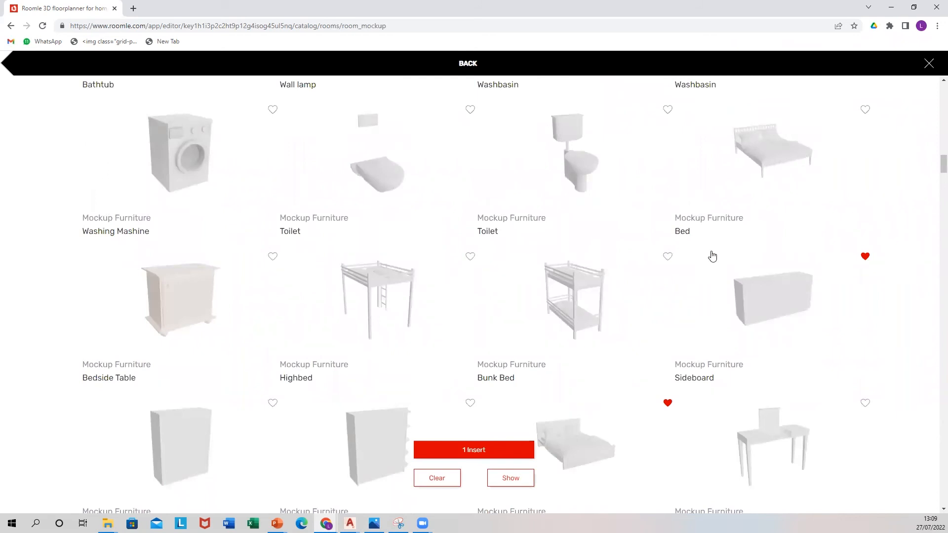
{"action": "scroll", "coordinate": [764, 205], "scroll_direction": "down", "scroll_amount": 2}
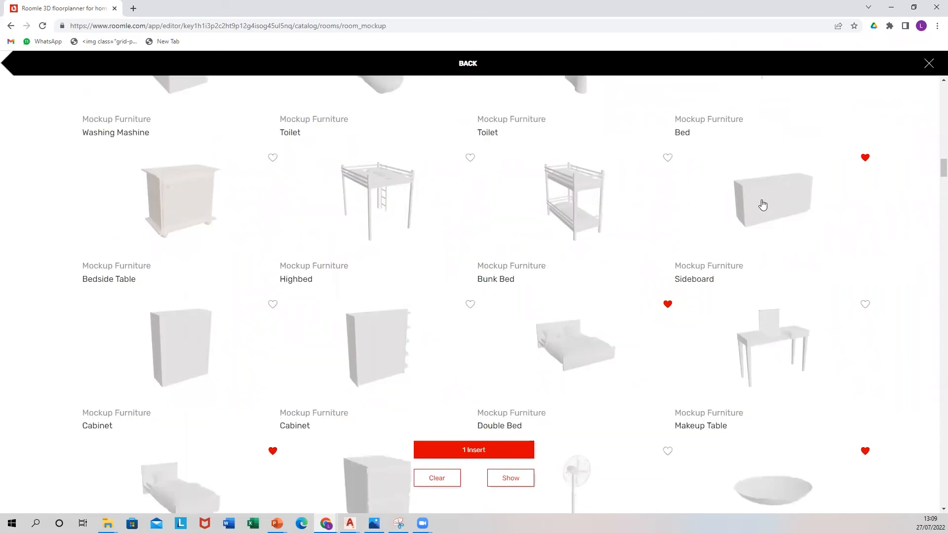
{"action": "left_click", "coordinate": [764, 203]}
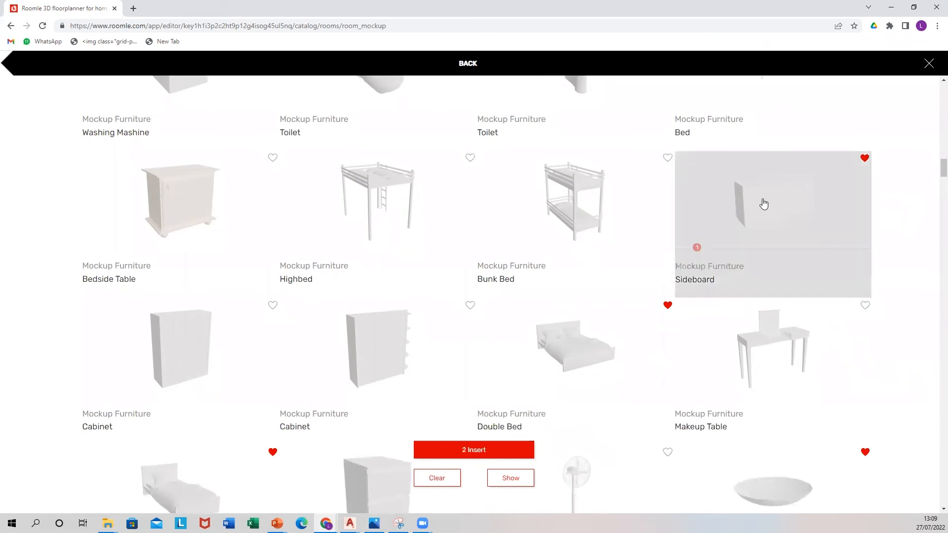
Add the mockup Single bed to the items selected for insertion.
{"action": "scroll", "coordinate": [622, 247], "scroll_direction": "down", "scroll_amount": 2}
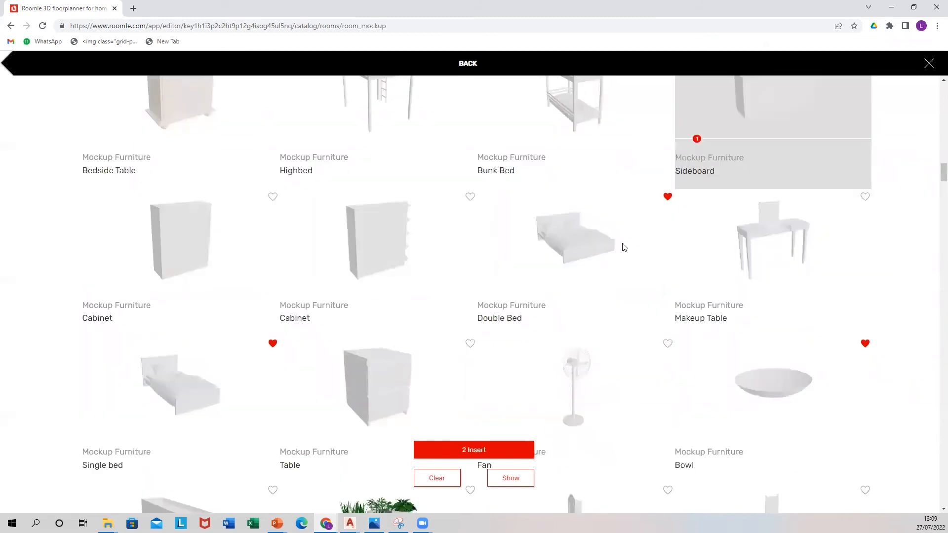
{"action": "scroll", "coordinate": [625, 248], "scroll_direction": "down", "scroll_amount": 2}
{"action": "scroll", "coordinate": [186, 256], "scroll_direction": "down", "scroll_amount": 1}
{"action": "left_click", "coordinate": [181, 255]}
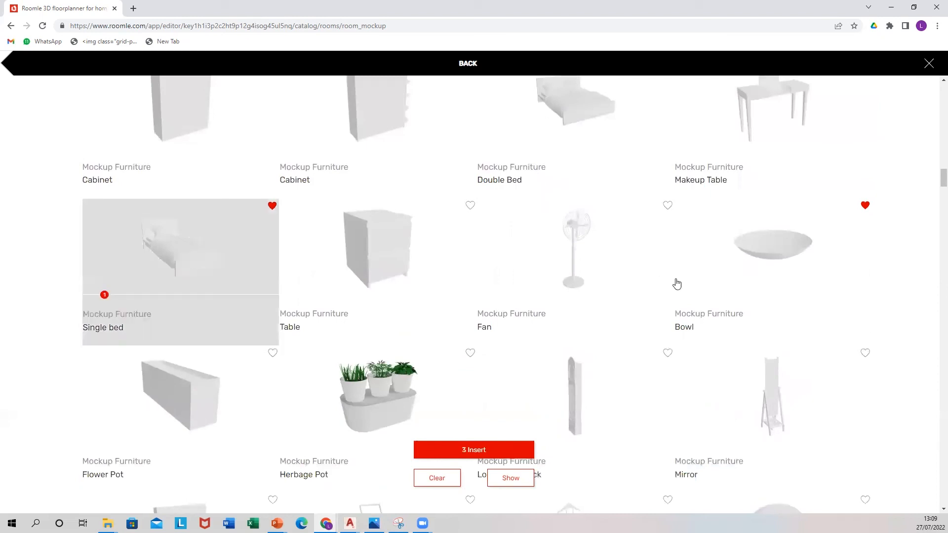
Add the 2-by-2 cube Rack and the narrow four-shelf Rack from the mockup collection to the items selected for insertion.
{"action": "scroll", "coordinate": [677, 283], "scroll_direction": "down", "scroll_amount": 2}
{"action": "scroll", "coordinate": [675, 281], "scroll_direction": "down", "scroll_amount": 3}
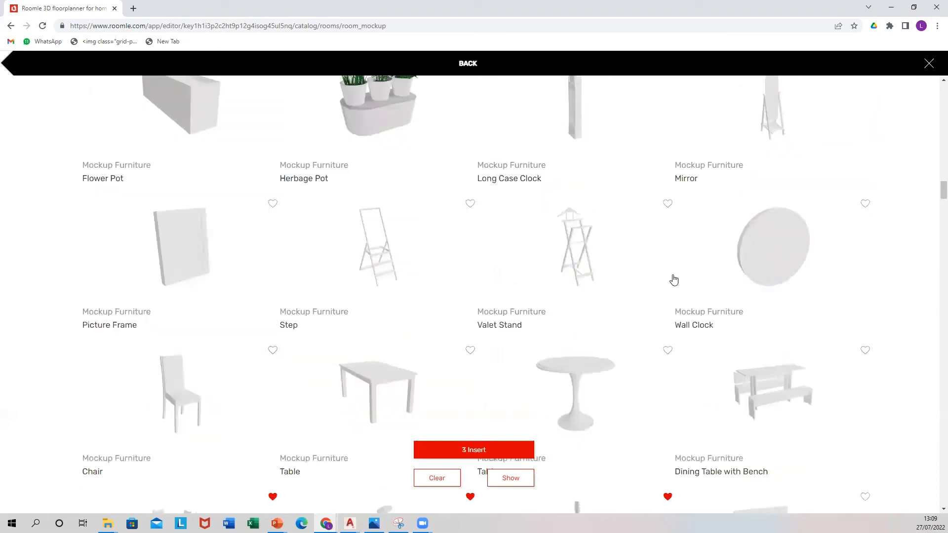
{"action": "scroll", "coordinate": [674, 281], "scroll_direction": "down", "scroll_amount": 3}
{"action": "scroll", "coordinate": [672, 279], "scroll_direction": "down", "scroll_amount": 3}
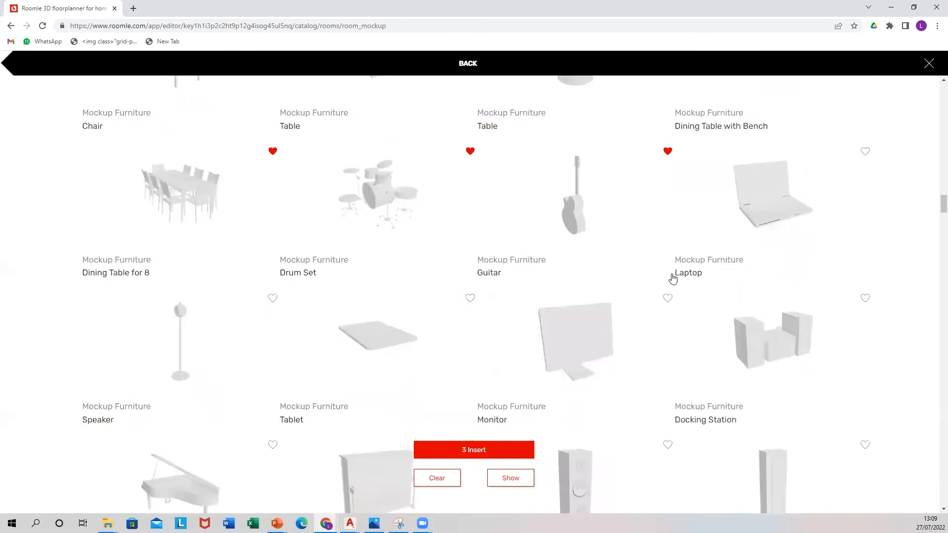
{"action": "scroll", "coordinate": [672, 280], "scroll_direction": "down", "scroll_amount": 1}
{"action": "scroll", "coordinate": [673, 280], "scroll_direction": "down", "scroll_amount": 3}
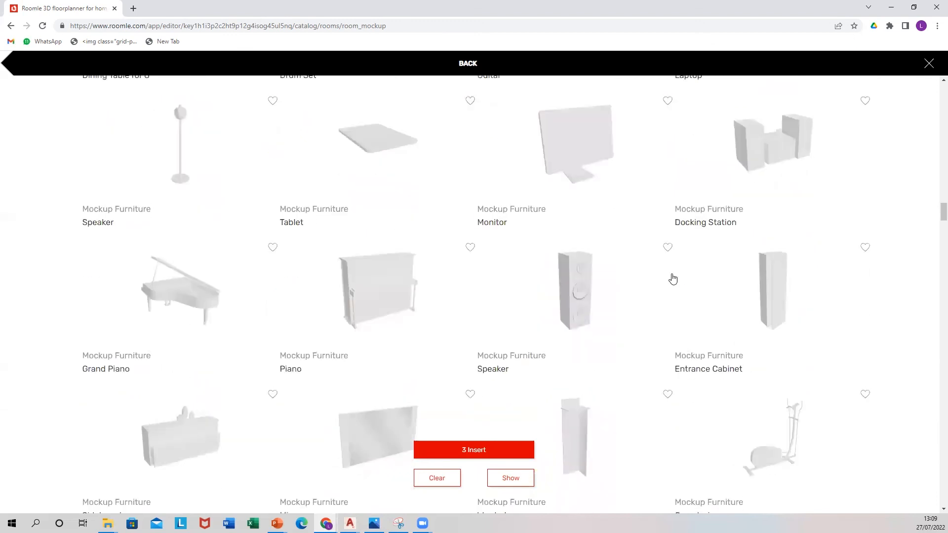
{"action": "scroll", "coordinate": [673, 279], "scroll_direction": "down", "scroll_amount": 4}
{"action": "scroll", "coordinate": [672, 280], "scroll_direction": "down", "scroll_amount": 3}
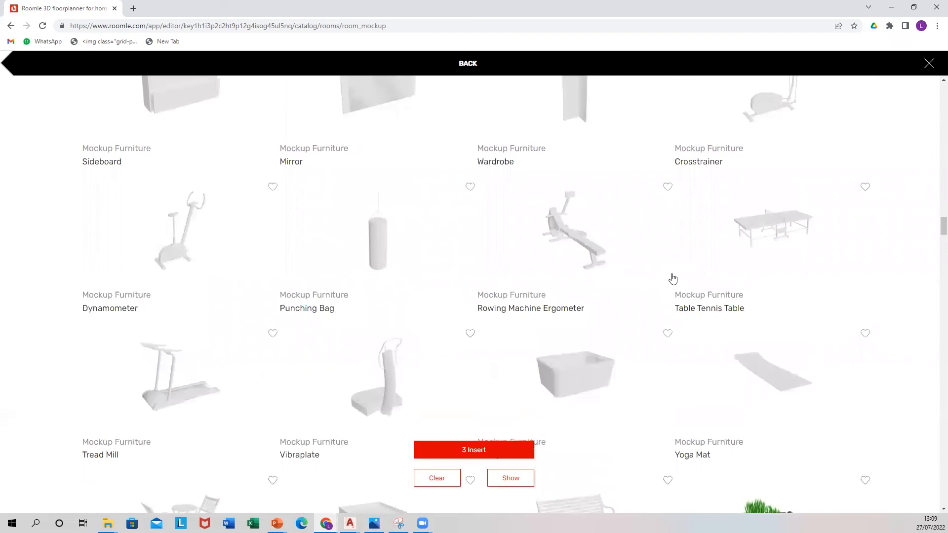
{"action": "scroll", "coordinate": [673, 279], "scroll_direction": "down", "scroll_amount": 5}
{"action": "scroll", "coordinate": [673, 279], "scroll_direction": "down", "scroll_amount": 4}
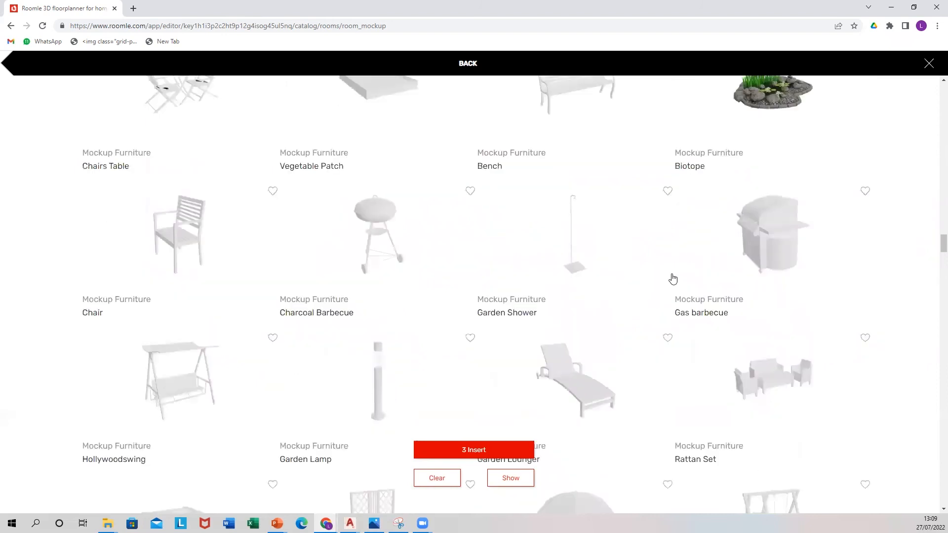
{"action": "scroll", "coordinate": [672, 280], "scroll_direction": "down", "scroll_amount": 4}
{"action": "scroll", "coordinate": [673, 279], "scroll_direction": "down", "scroll_amount": 4}
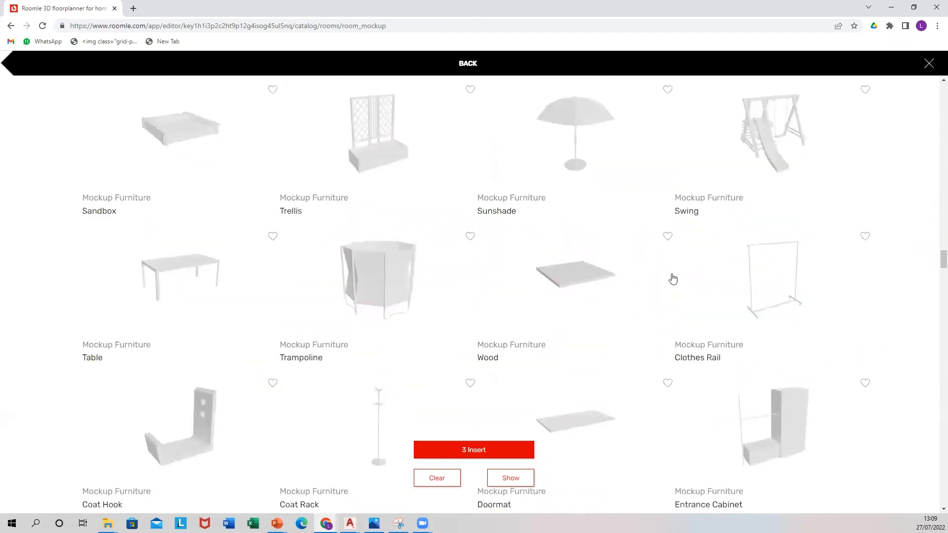
{"action": "scroll", "coordinate": [673, 279], "scroll_direction": "down", "scroll_amount": 4}
{"action": "scroll", "coordinate": [673, 279], "scroll_direction": "down", "scroll_amount": 4}
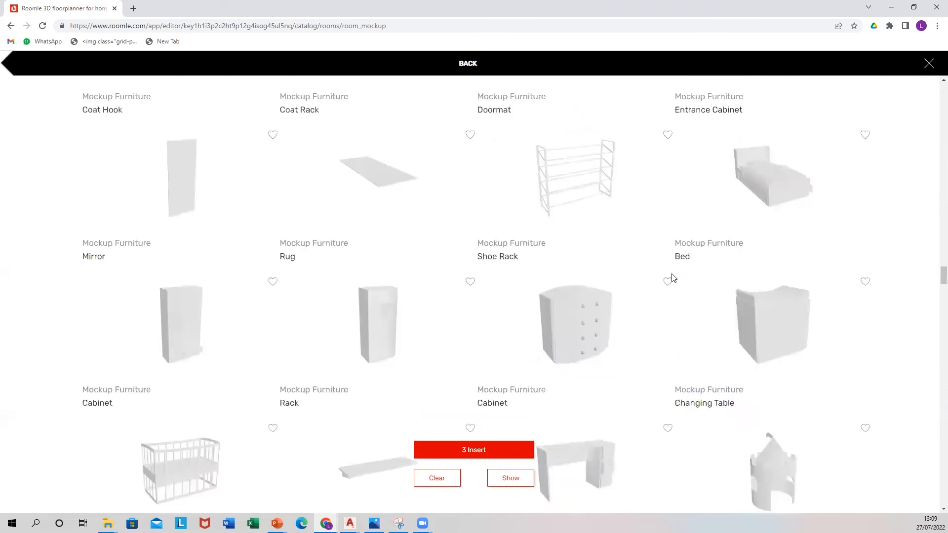
{"action": "scroll", "coordinate": [673, 279], "scroll_direction": "down", "scroll_amount": 4}
{"action": "scroll", "coordinate": [672, 280], "scroll_direction": "down", "scroll_amount": 3}
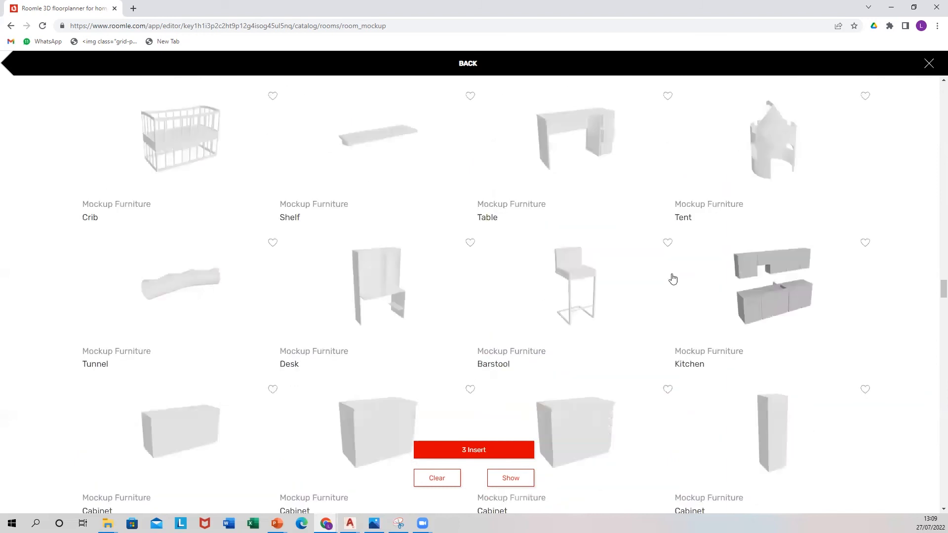
{"action": "scroll", "coordinate": [673, 279], "scroll_direction": "down", "scroll_amount": 4}
{"action": "scroll", "coordinate": [672, 279], "scroll_direction": "down", "scroll_amount": 4}
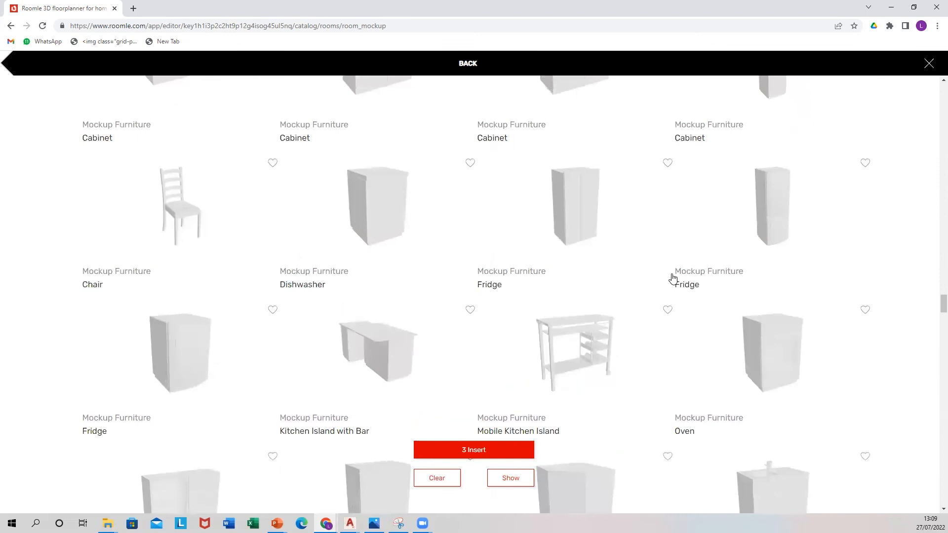
{"action": "scroll", "coordinate": [673, 279], "scroll_direction": "down", "scroll_amount": 1}
{"action": "scroll", "coordinate": [673, 280], "scroll_direction": "down", "scroll_amount": 5}
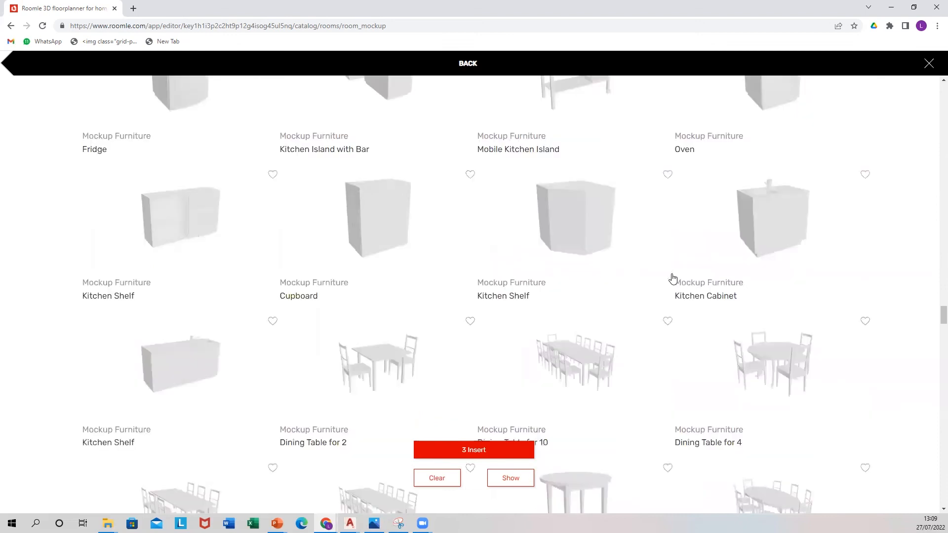
{"action": "scroll", "coordinate": [672, 279], "scroll_direction": "down", "scroll_amount": 4}
{"action": "scroll", "coordinate": [673, 279], "scroll_direction": "down", "scroll_amount": 7}
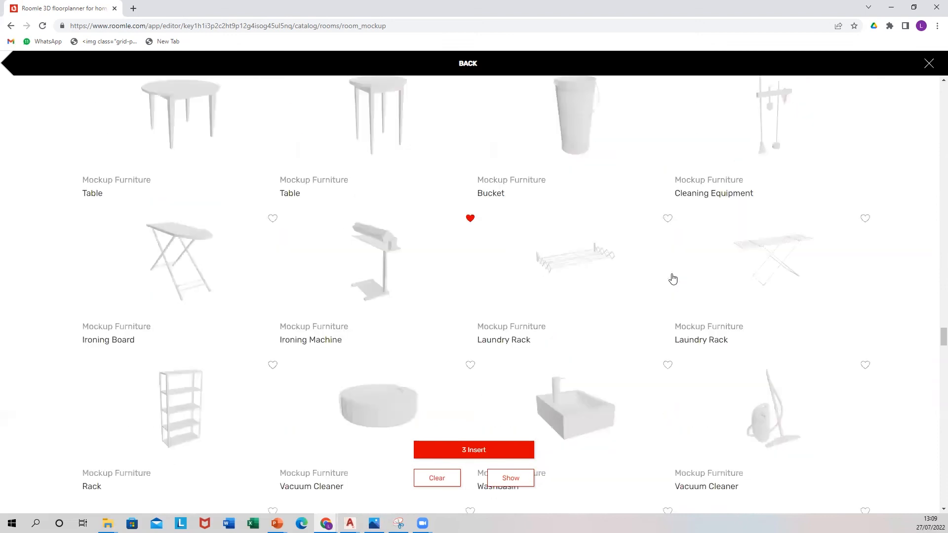
{"action": "scroll", "coordinate": [673, 279], "scroll_direction": "down", "scroll_amount": 3}
{"action": "scroll", "coordinate": [672, 280], "scroll_direction": "down", "scroll_amount": 7}
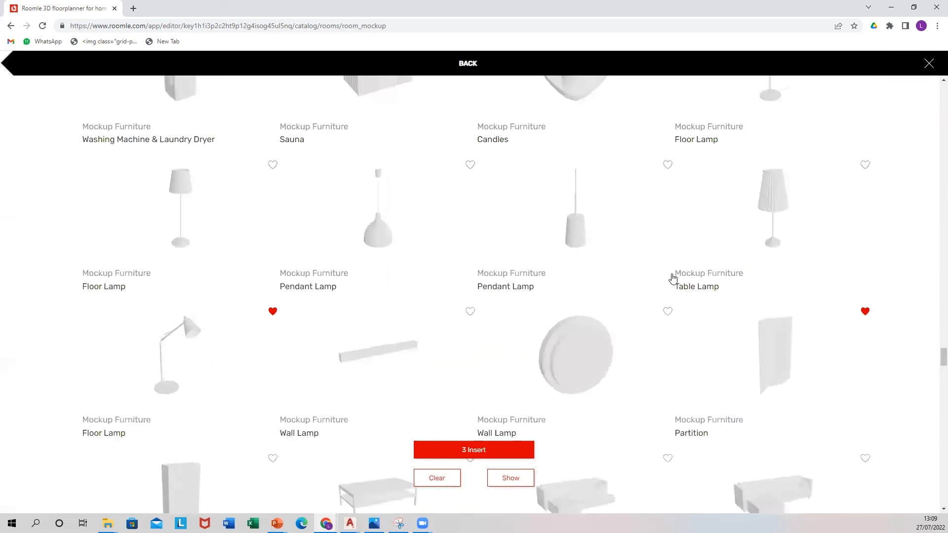
{"action": "scroll", "coordinate": [672, 279], "scroll_direction": "down", "scroll_amount": 5}
{"action": "scroll", "coordinate": [672, 279], "scroll_direction": "down", "scroll_amount": 3}
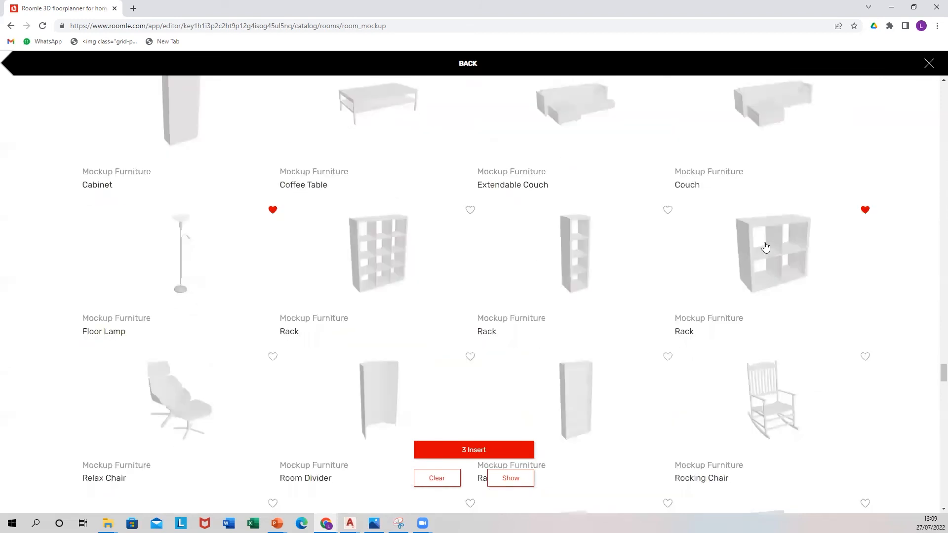
{"action": "left_click", "coordinate": [766, 247]}
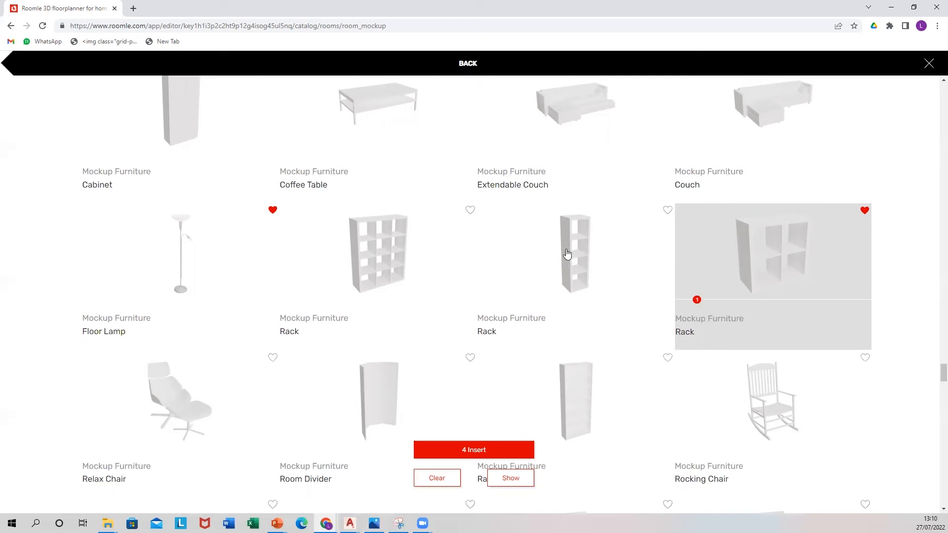
{"action": "left_click", "coordinate": [573, 256]}
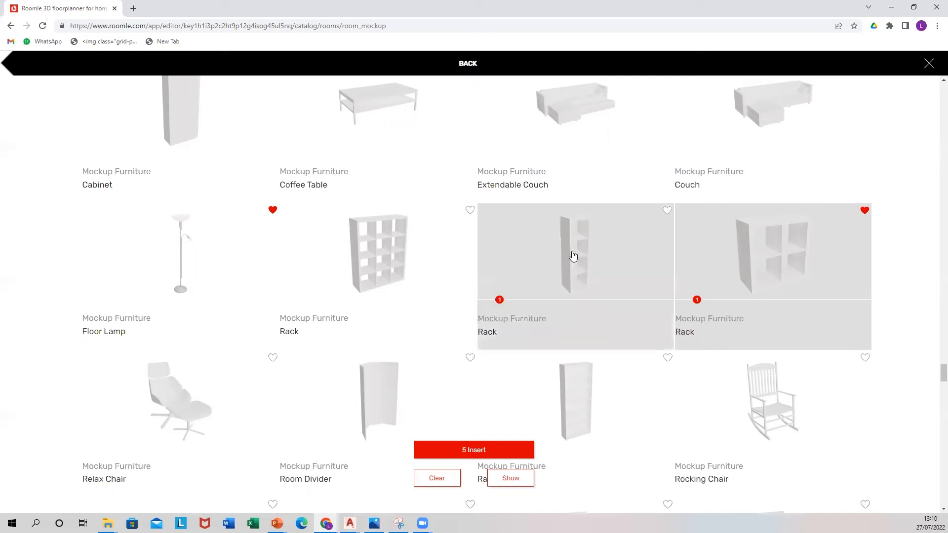
Insert the five selected furniture pieces beside the room, inspect them in 3D and return to the 2D plan.
{"action": "left_click", "coordinate": [474, 451]}
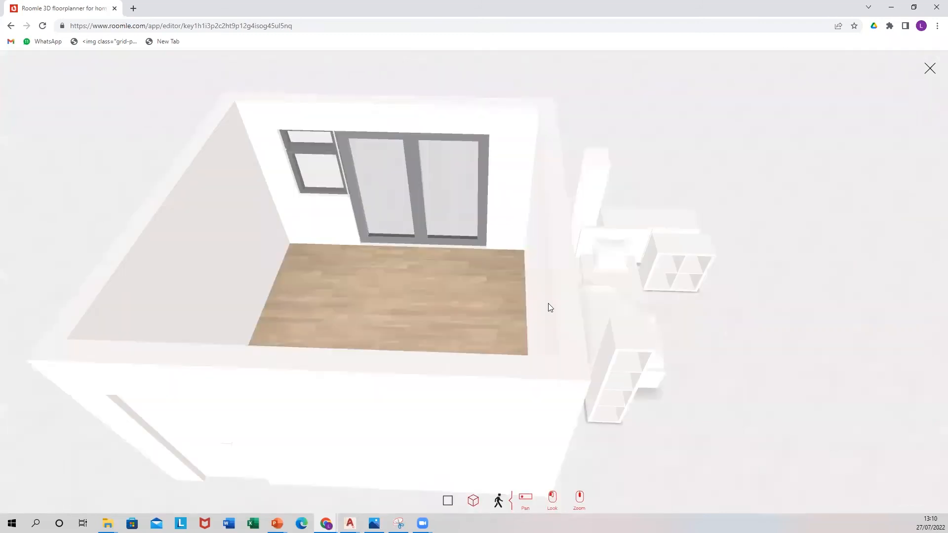
{"action": "left_click_drag", "start_coordinate": [548, 303], "coordinate": [473, 290]}
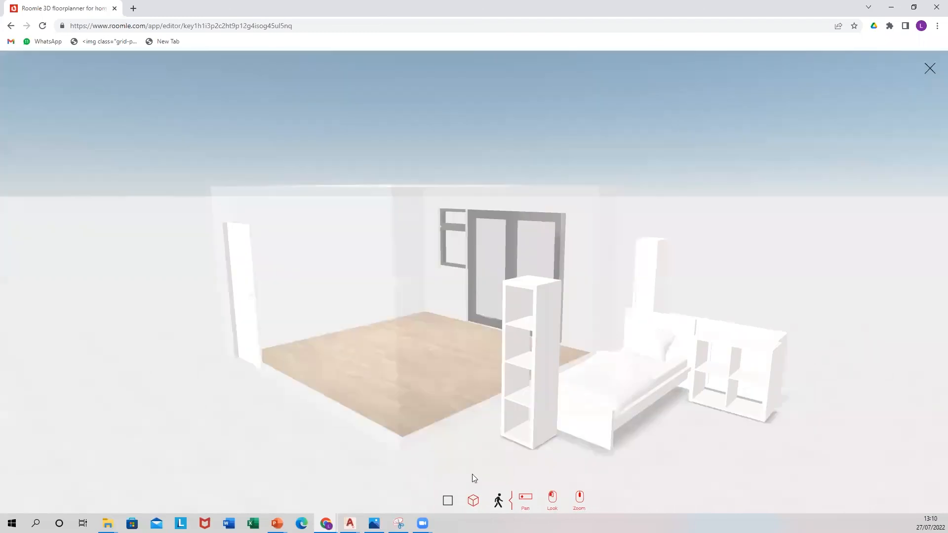
{"action": "left_click", "coordinate": [473, 500]}
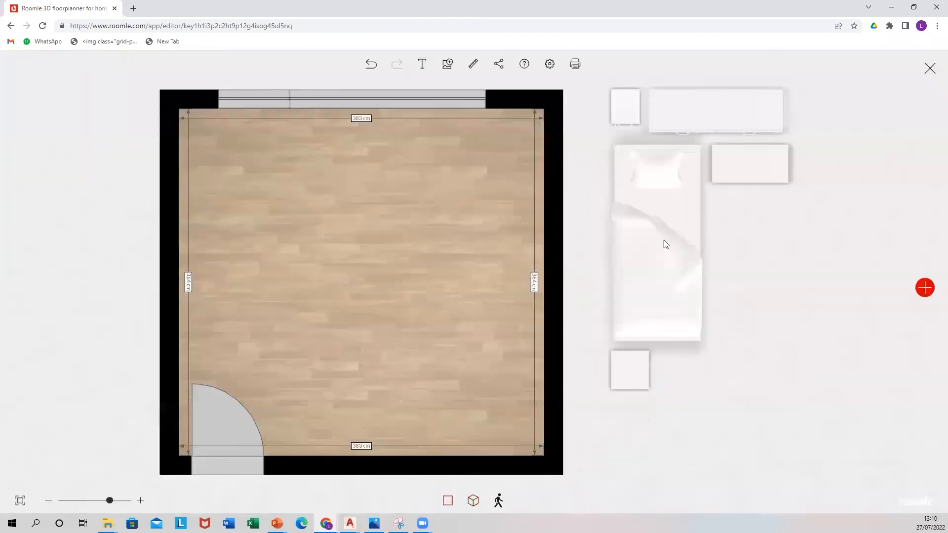
Move the single bed into the room and rotate it about 180° so its pillow end faces the door wall.
{"action": "left_click", "coordinate": [678, 246]}
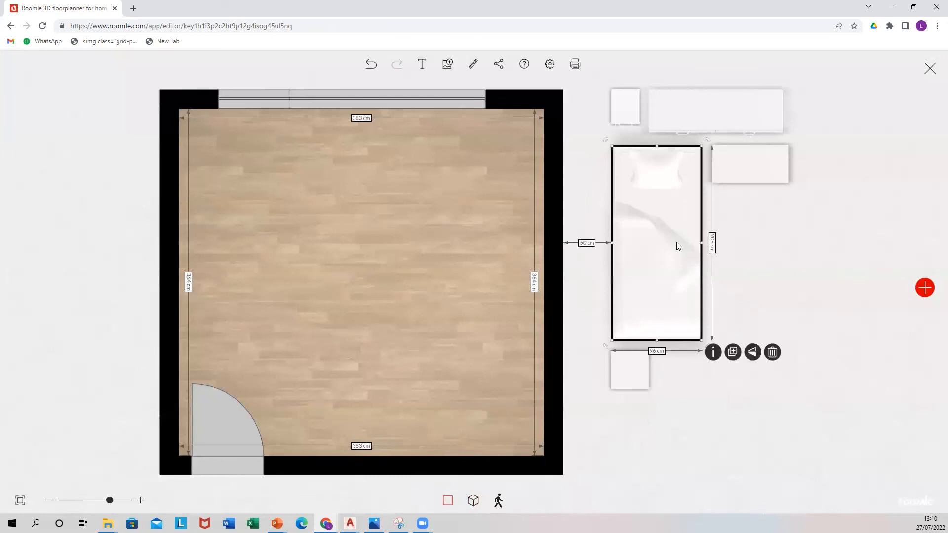
{"action": "left_click_drag", "start_coordinate": [423, 265], "coordinate": [413, 269]}
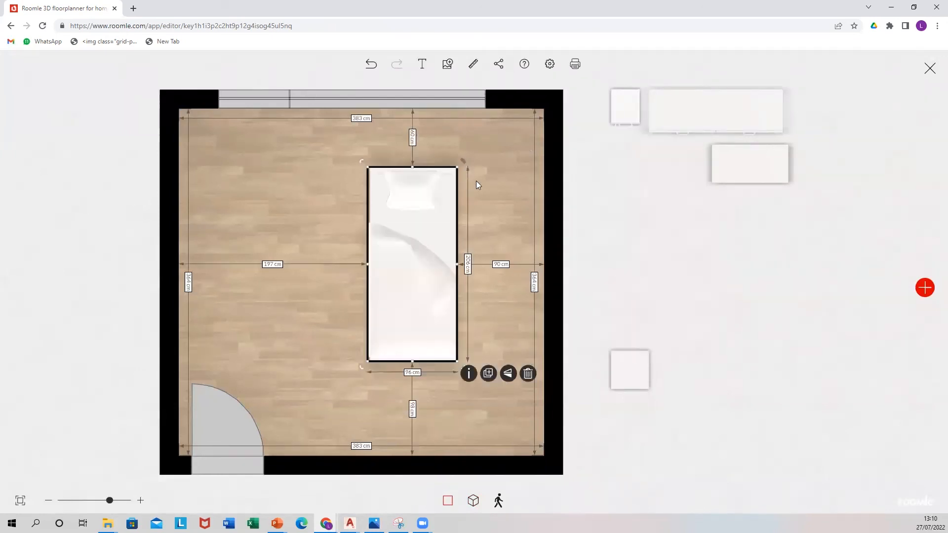
{"action": "left_click_drag", "start_coordinate": [480, 213], "coordinate": [437, 349]}
{"action": "left_click_drag", "start_coordinate": [373, 376], "coordinate": [417, 374]}
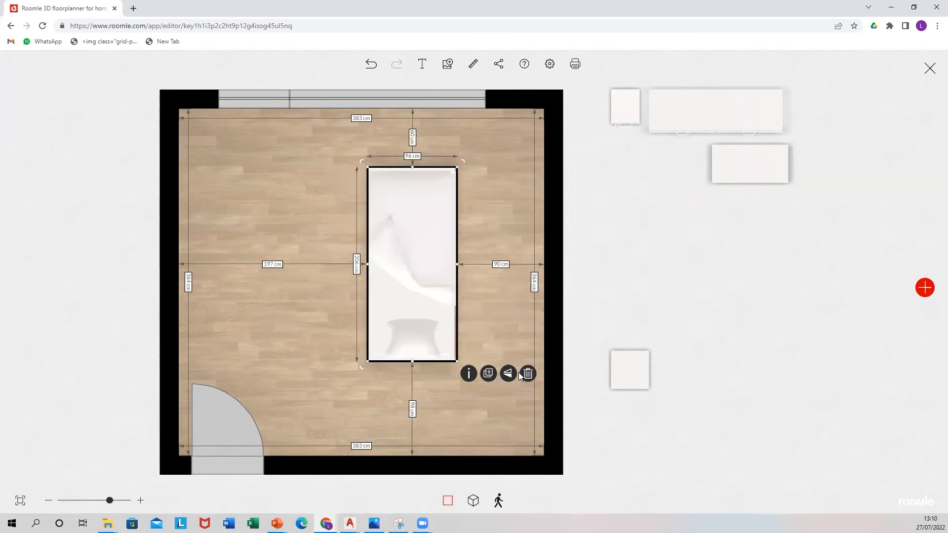
Mirror the single bed and flip it back, then duplicate it and delete the copy.
{"action": "left_click", "coordinate": [508, 375]}
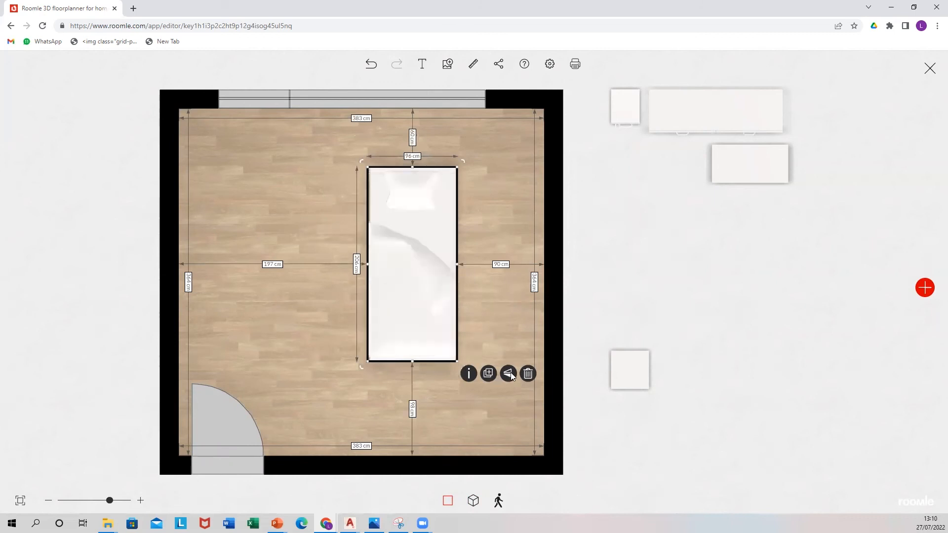
{"action": "left_click", "coordinate": [510, 374]}
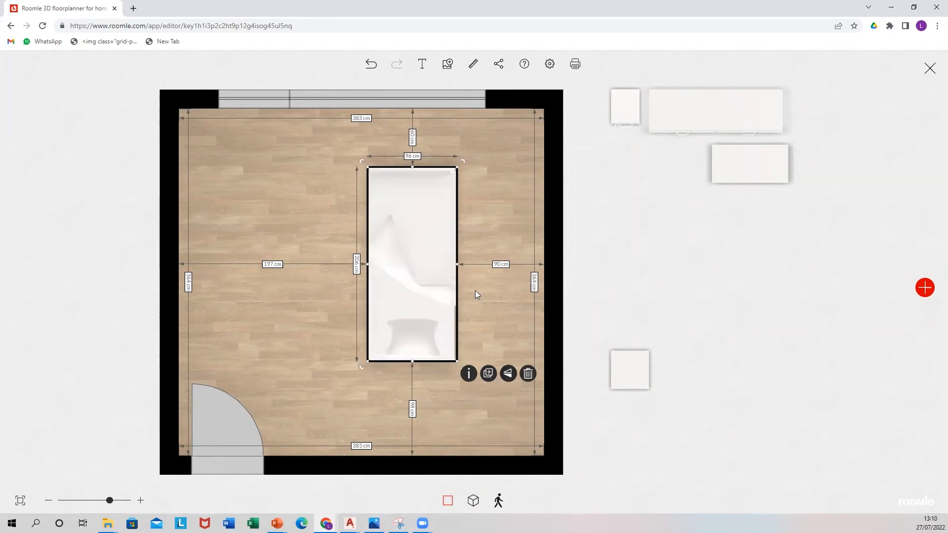
{"action": "left_click", "coordinate": [489, 374]}
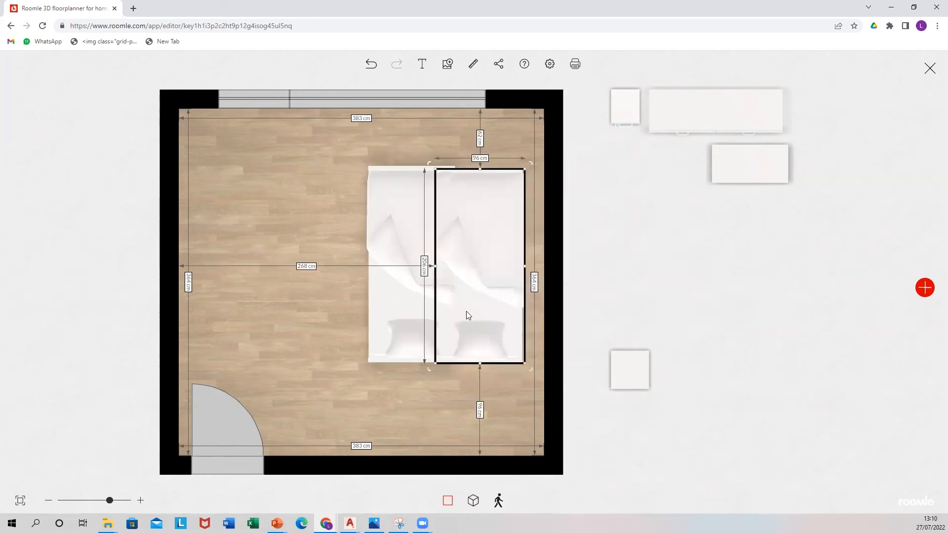
{"action": "left_click", "coordinate": [593, 376]}
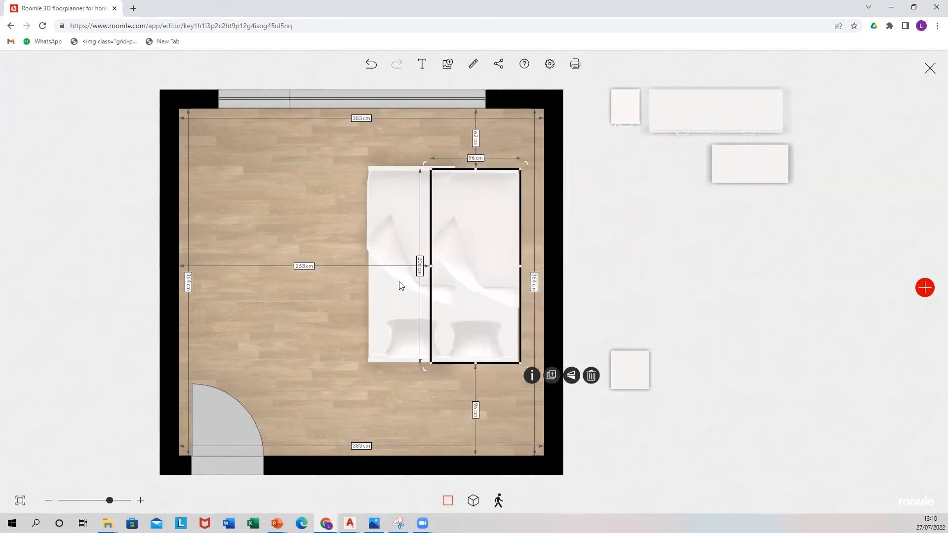
Resize the single bed to the furniture schedule's 99 cm width, 74 cm height and 198 cm depth, and recolour it light beige.
{"action": "left_click", "coordinate": [399, 282]}
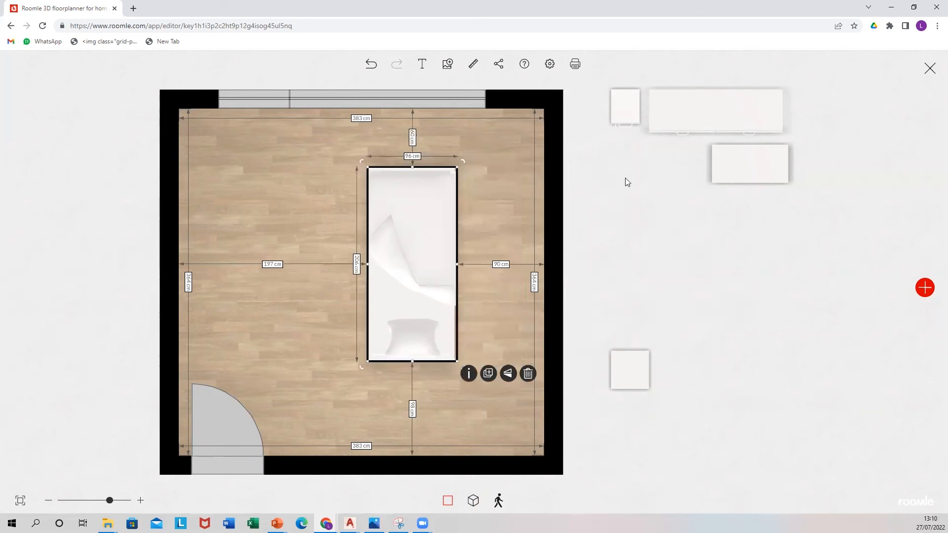
{"action": "key", "text": "alt+Tab"}
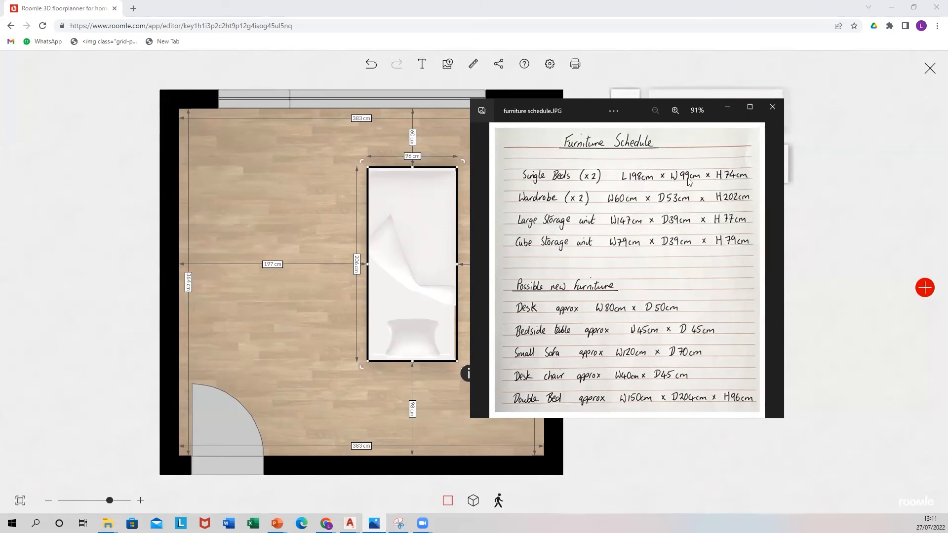
{"action": "left_click", "coordinate": [386, 328]}
{"action": "left_click", "coordinate": [468, 374]}
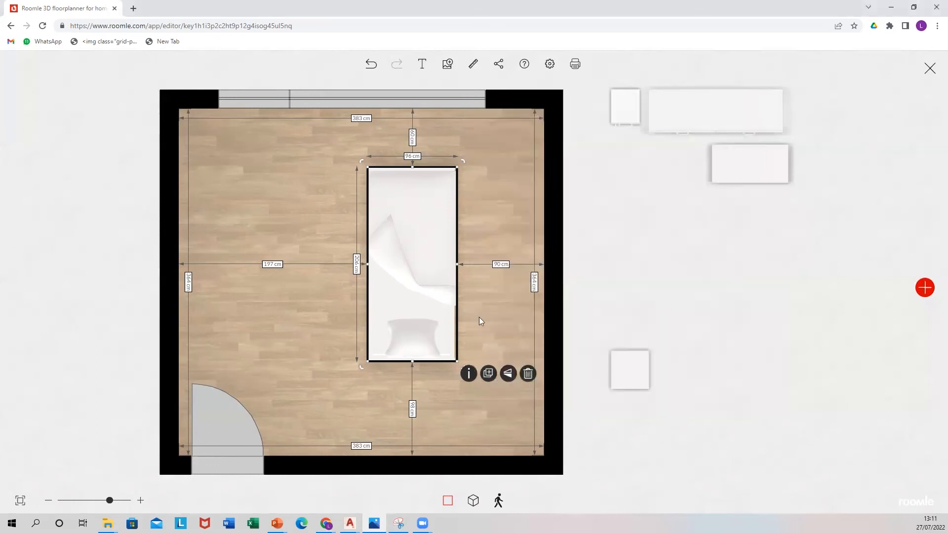
{"action": "triple_click", "coordinate": [493, 223]}
{"action": "type", "text": "99"}
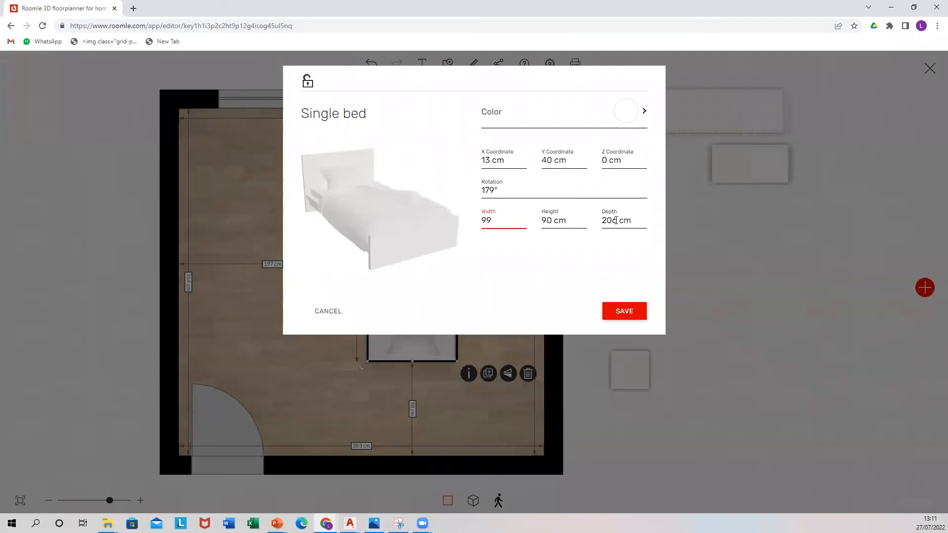
{"action": "triple_click", "coordinate": [617, 220]}
{"action": "type", "text": "198"}
{"action": "triple_click", "coordinate": [553, 221]}
{"action": "type", "text": "74"}
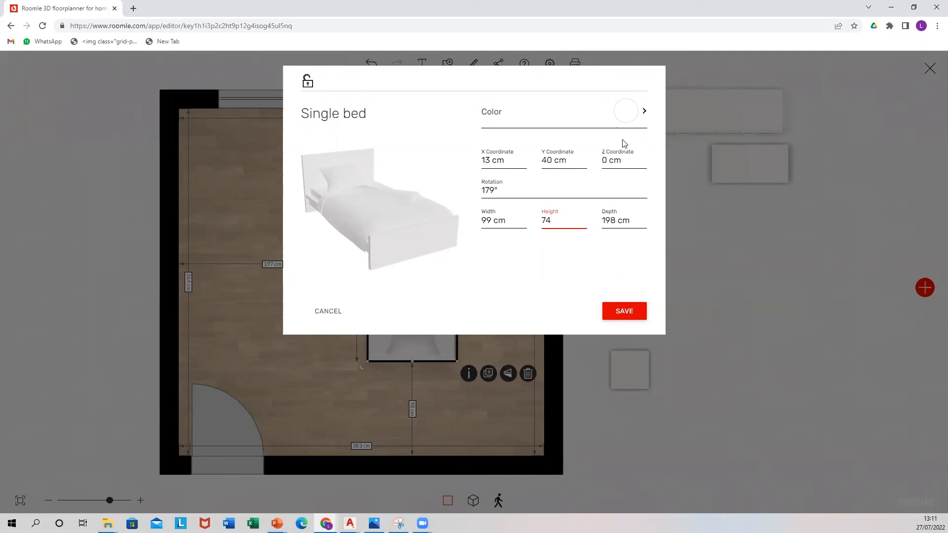
{"action": "left_click", "coordinate": [621, 123]}
{"action": "left_click", "coordinate": [626, 316]}
Move the single bed into the door wall's far corner, headboard against that wall, and check its placement in 3D.
{"action": "left_click_drag", "start_coordinate": [426, 262], "coordinate": [508, 351]}
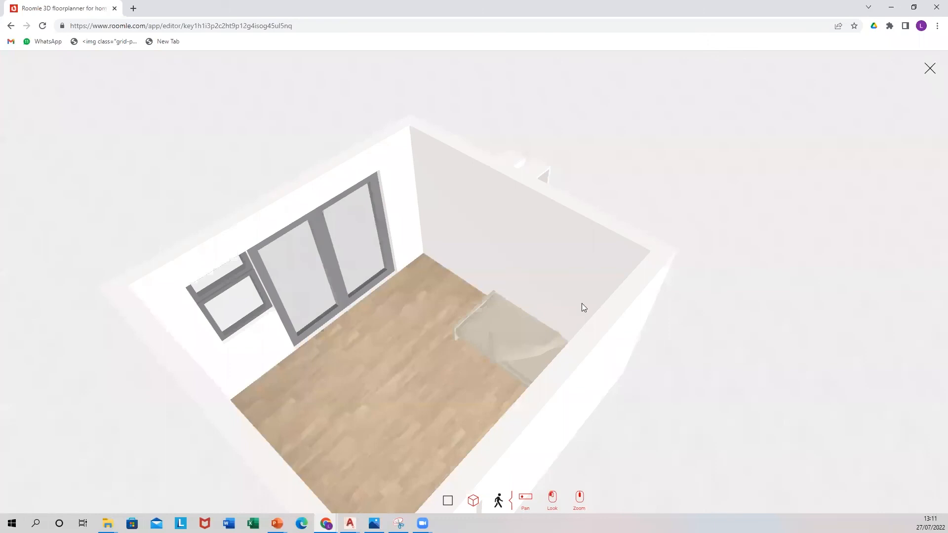
{"action": "left_click_drag", "start_coordinate": [581, 304], "coordinate": [590, 265]}
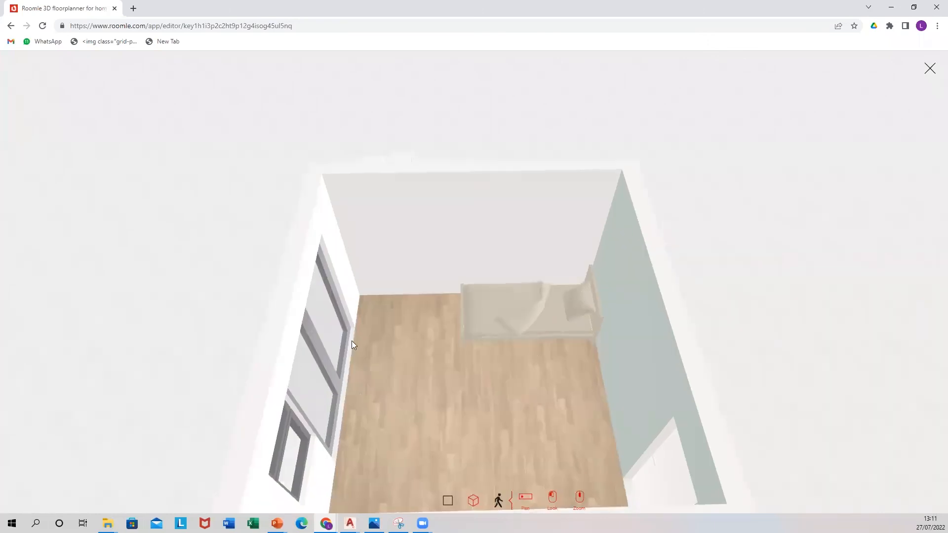
{"action": "left_click_drag", "start_coordinate": [352, 340], "coordinate": [399, 454]}
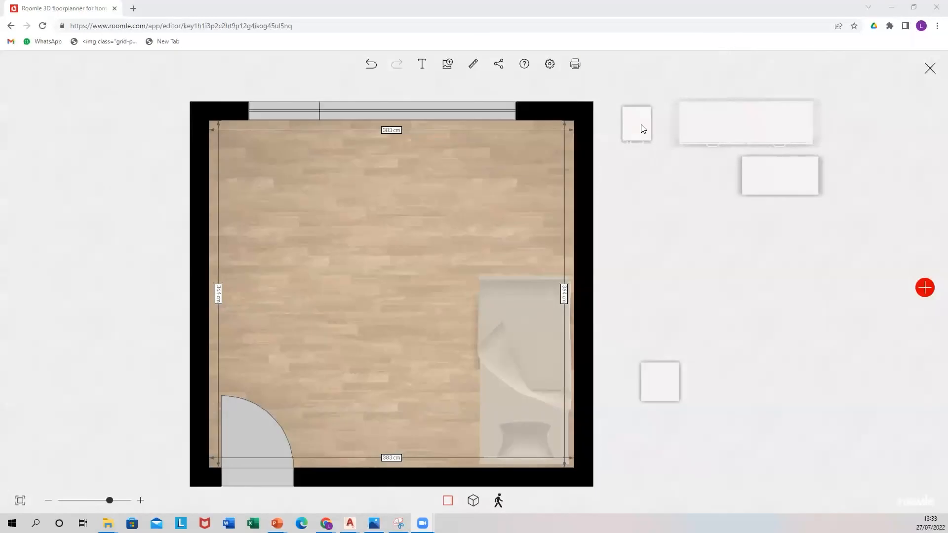
Move the narrow cabinet into the room near the window wall, about 97 cm from the bed-side wall.
{"action": "left_click", "coordinate": [635, 138]}
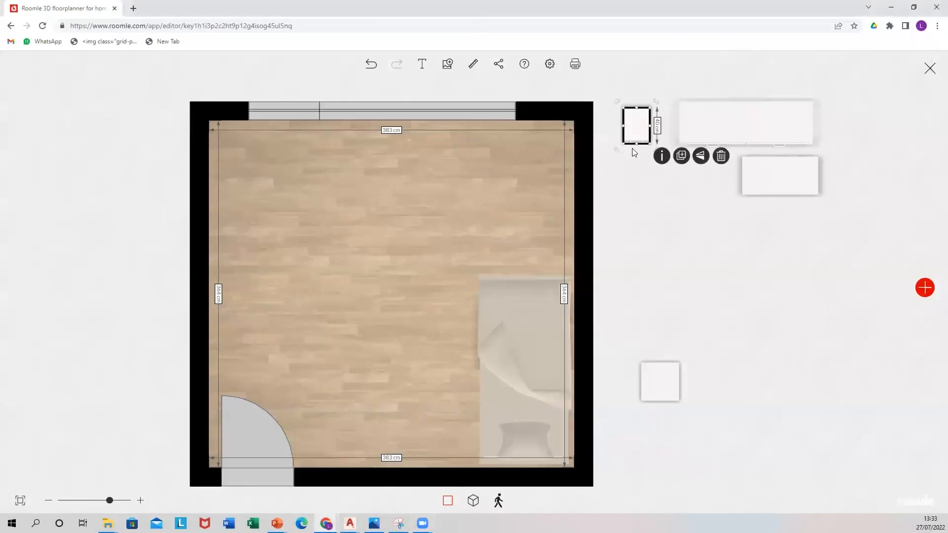
{"action": "left_click_drag", "start_coordinate": [633, 129], "coordinate": [464, 165]}
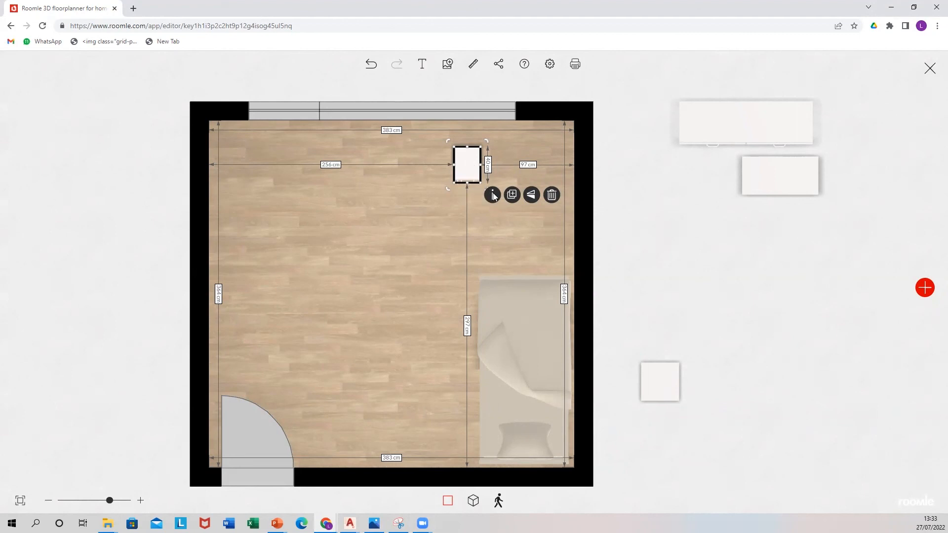
Resize the narrow cabinet to the furniture schedule's wardrobe dimensions: 60 cm wide, 202 cm high and 53 cm deep.
{"action": "left_click", "coordinate": [492, 195]}
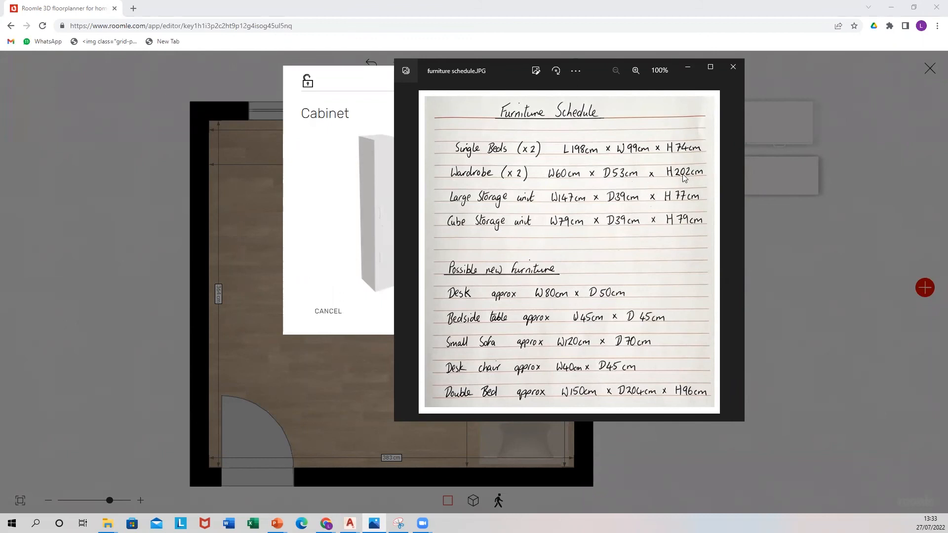
{"action": "left_click", "coordinate": [688, 67]}
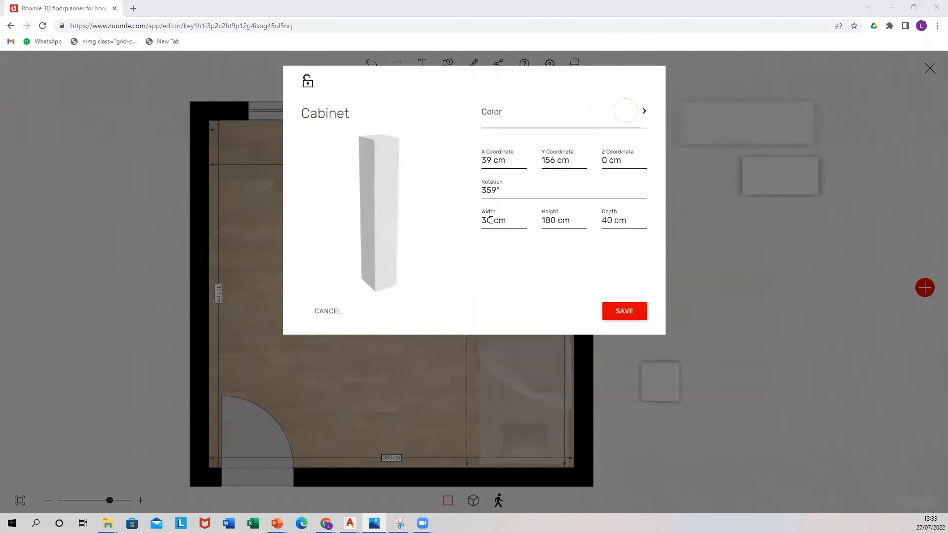
{"action": "left_click", "coordinate": [492, 220]}
{"action": "type", "text": "60"}
{"action": "left_click", "coordinate": [556, 222]}
{"action": "type", "text": "202"}
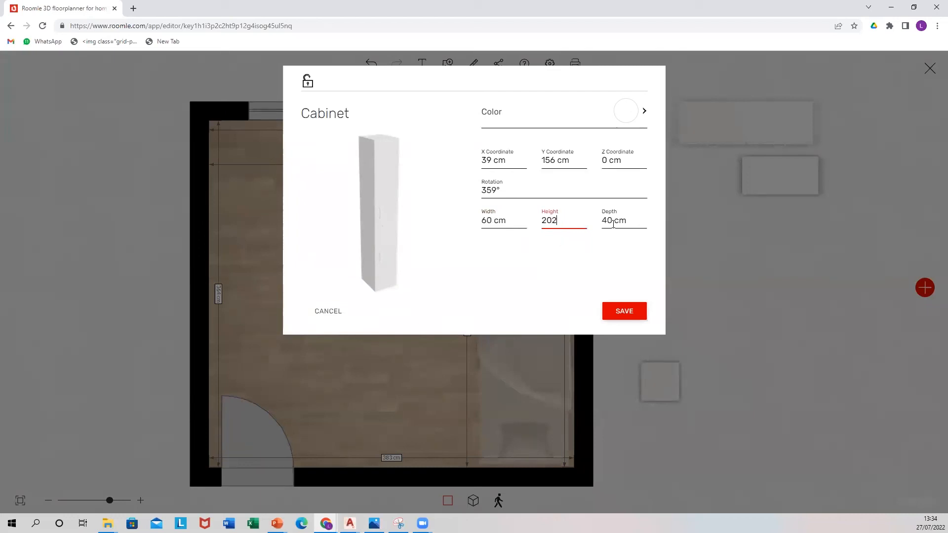
{"action": "left_click", "coordinate": [614, 224]}
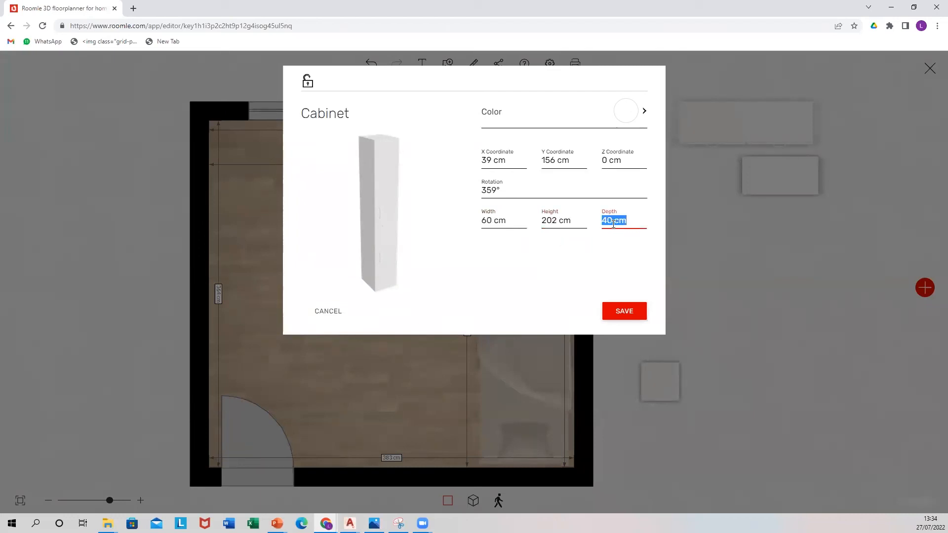
{"action": "type", "text": "53"}
{"action": "left_click", "coordinate": [625, 311]}
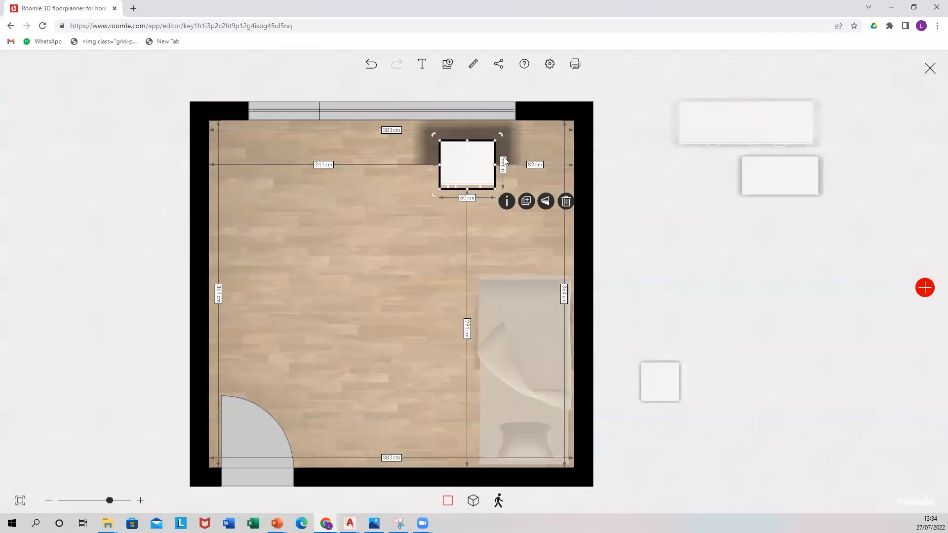
Turn the wardrobe to face into the room in the window wall's bed-side corner, and place a duplicate directly beside it.
{"action": "left_click", "coordinate": [471, 164]}
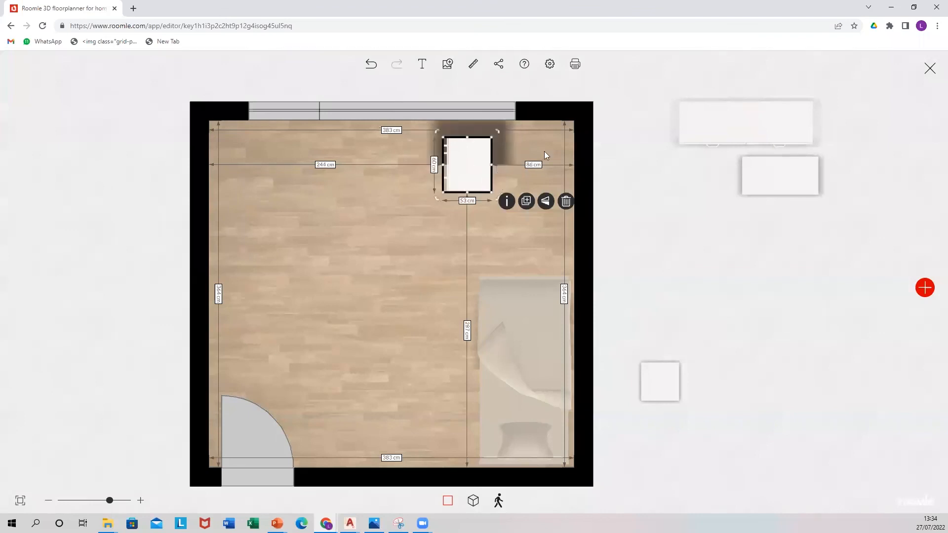
{"action": "left_click_drag", "start_coordinate": [490, 166], "coordinate": [556, 153]}
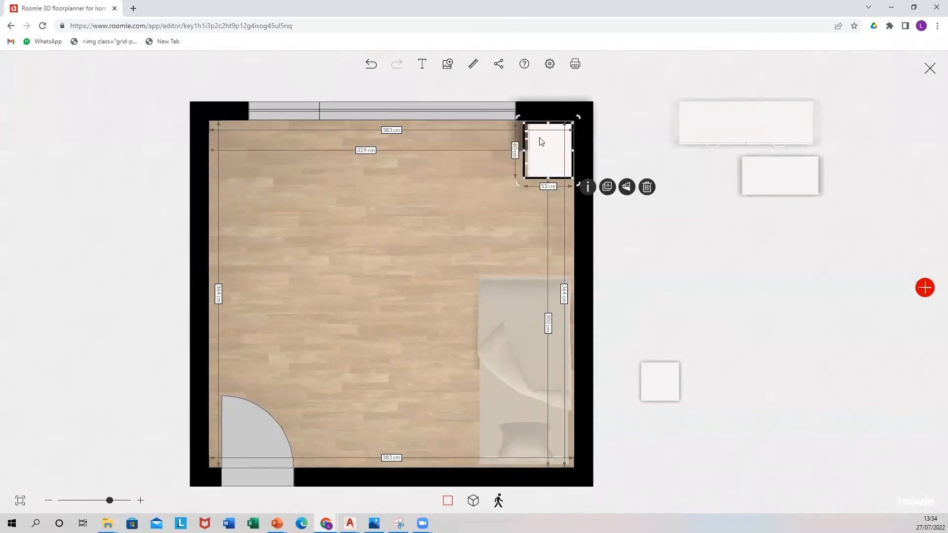
{"action": "left_click", "coordinate": [609, 188]}
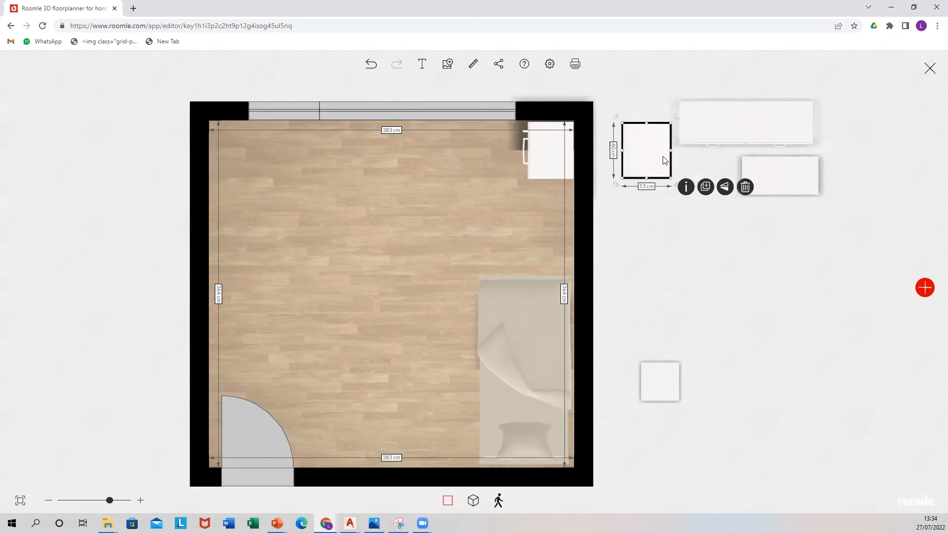
{"action": "left_click_drag", "start_coordinate": [651, 150], "coordinate": [557, 206]}
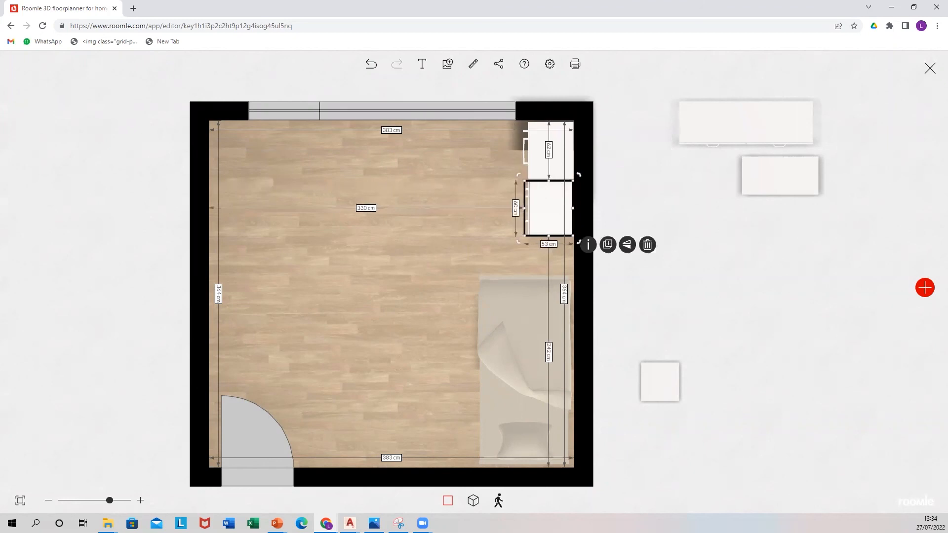
{"action": "left_click", "coordinate": [474, 499]}
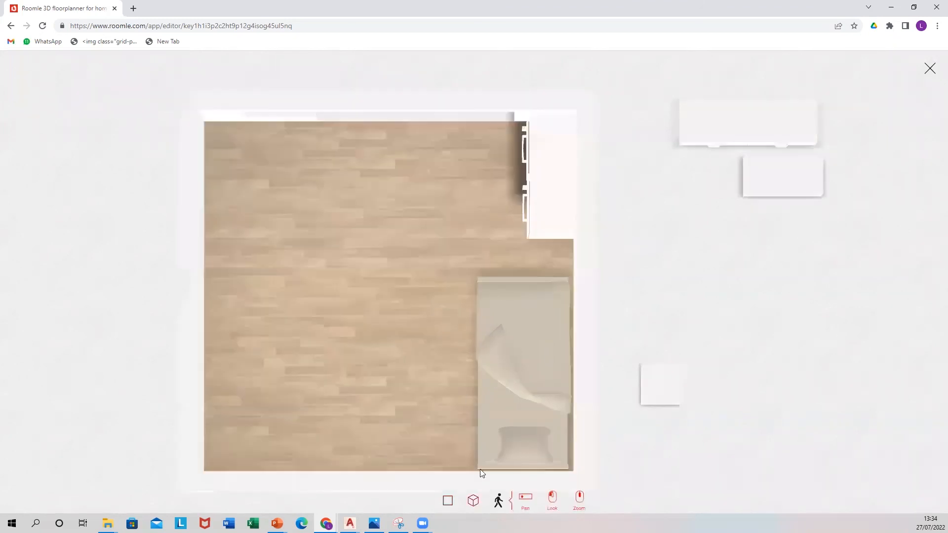
{"action": "left_click_drag", "start_coordinate": [438, 289], "coordinate": [402, 291]}
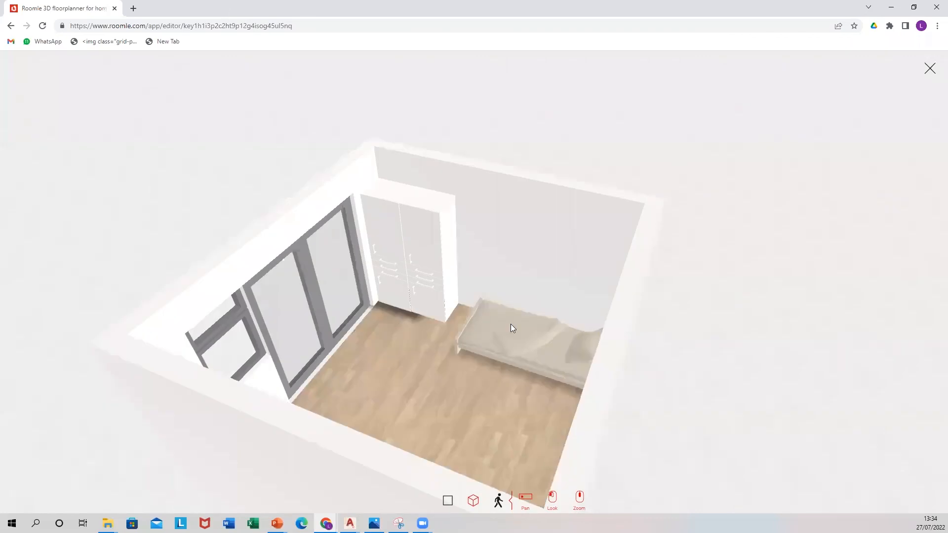
{"action": "left_click_drag", "start_coordinate": [510, 324], "coordinate": [469, 299]}
{"action": "left_click_drag", "start_coordinate": [555, 301], "coordinate": [438, 363]}
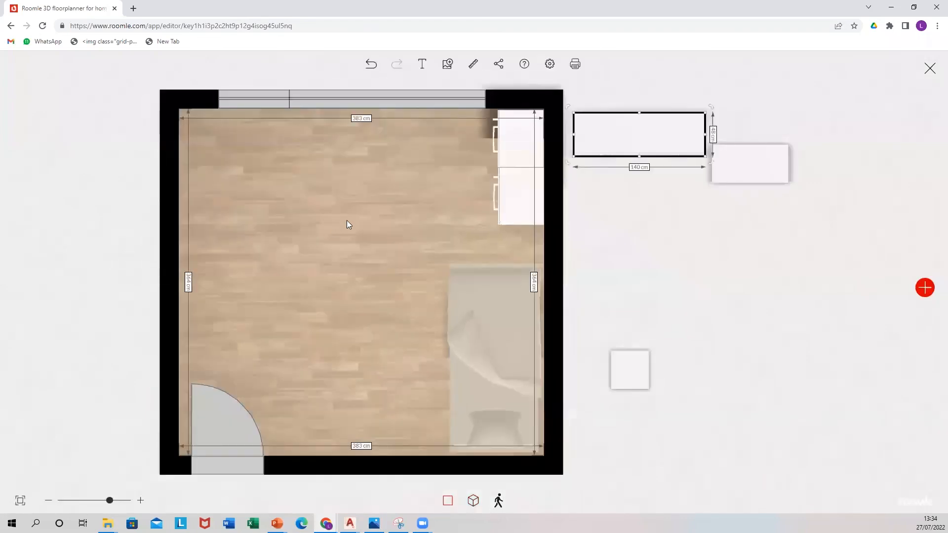
Stand the sideboard lengthwise near the wall opposite the wardrobes and resize it to 147 cm wide, 77 cm high and 39 cm deep.
{"action": "left_click_drag", "start_coordinate": [347, 220], "coordinate": [373, 230]}
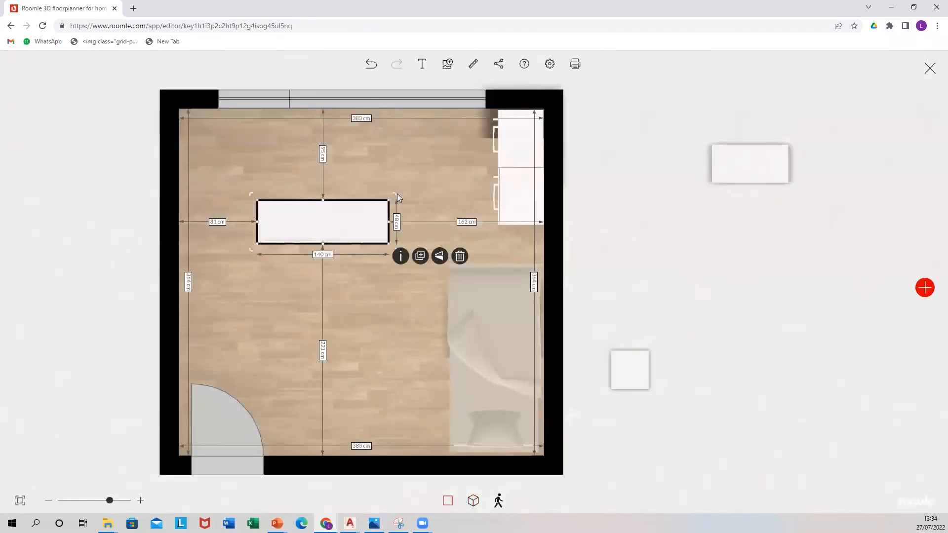
{"action": "left_click_drag", "start_coordinate": [348, 166], "coordinate": [201, 155]}
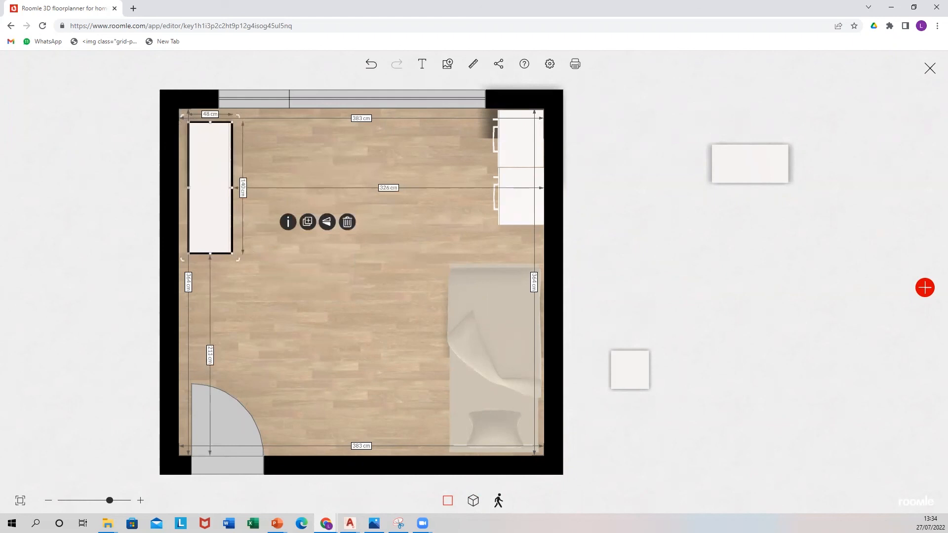
{"action": "key", "text": "alt+Tab"}
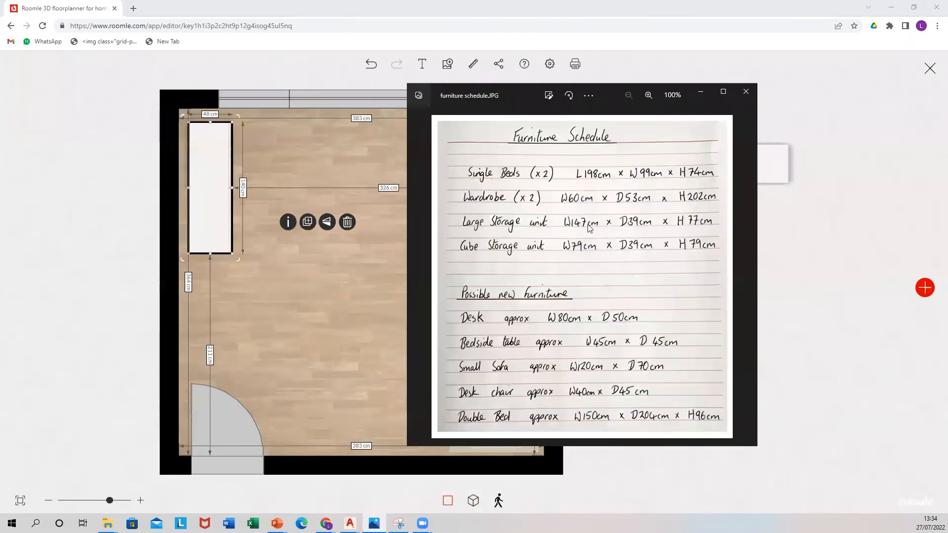
{"action": "left_click", "coordinate": [383, 170]}
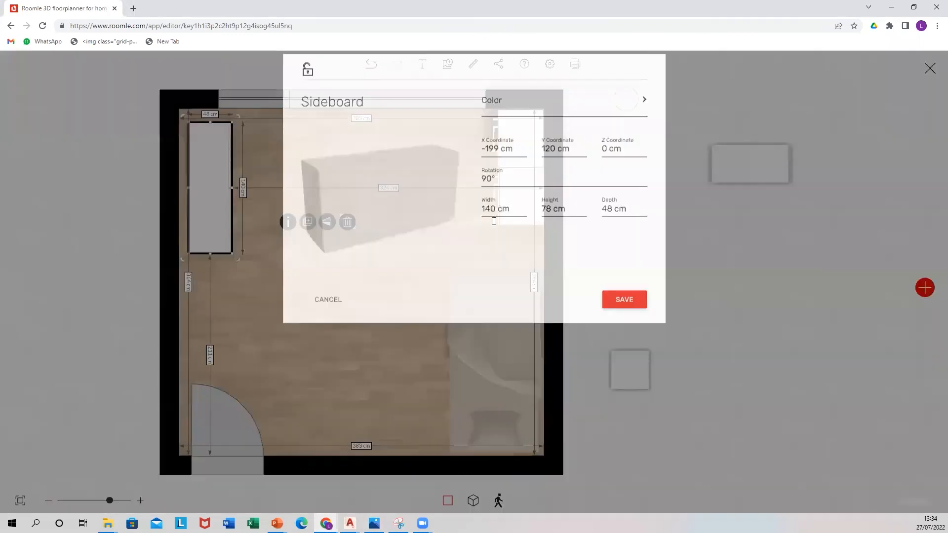
{"action": "left_click", "coordinate": [493, 220]}
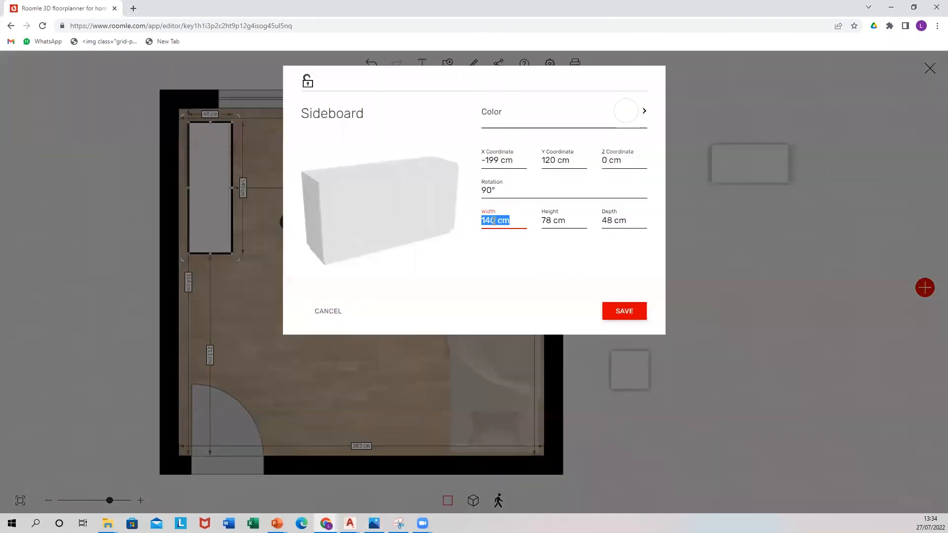
{"action": "type", "text": "147"}
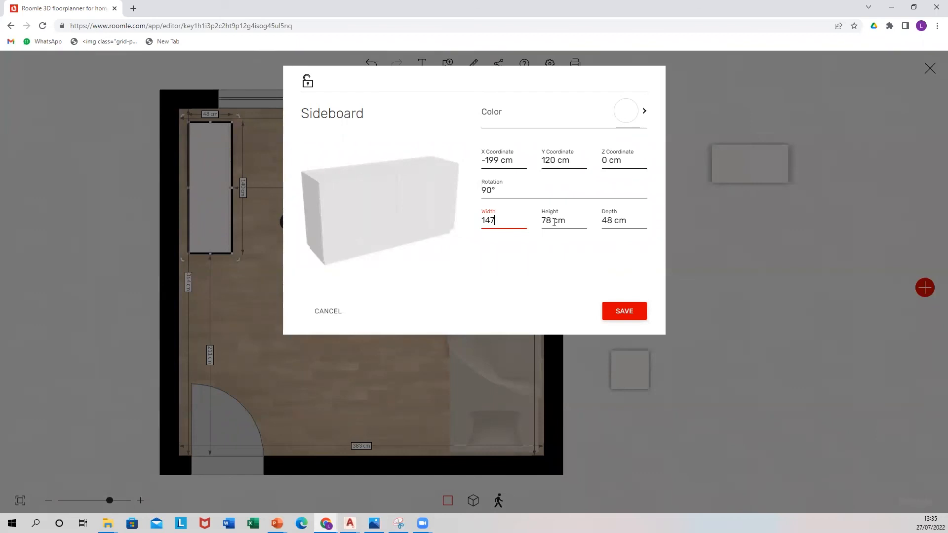
{"action": "left_click", "coordinate": [554, 221]}
{"action": "type", "text": "77"}
{"action": "left_click", "coordinate": [610, 221]}
{"action": "type", "text": "39"}
{"action": "left_click", "coordinate": [625, 311]}
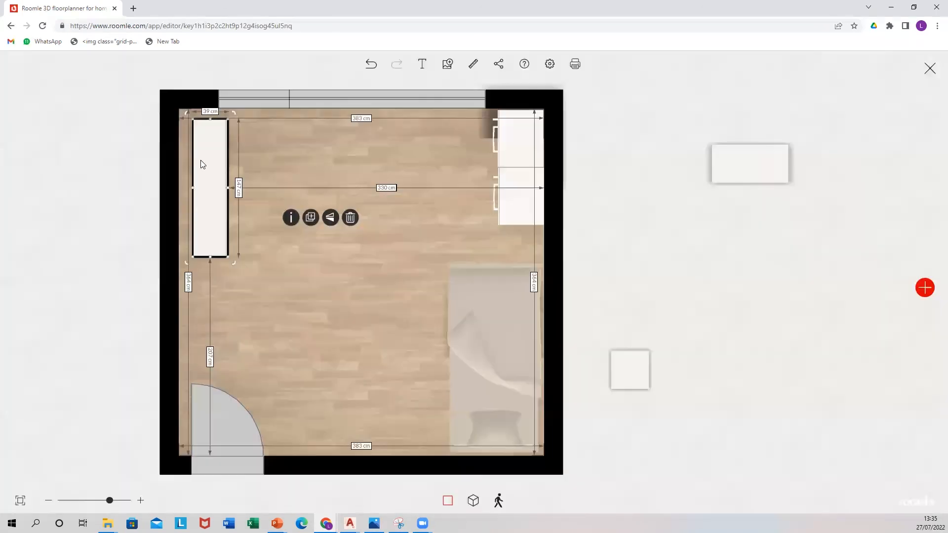
Move the cube rack into the room and resize it to 79 cm wide, 79 cm high and 39 cm deep.
{"action": "left_click", "coordinate": [773, 168]}
{"action": "left_click_drag", "start_coordinate": [773, 168], "coordinate": [386, 284]}
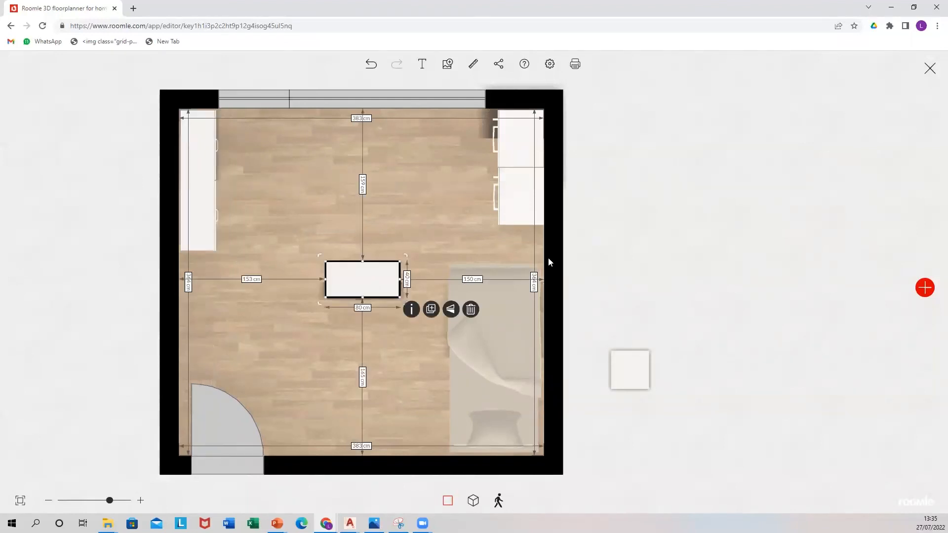
{"action": "key", "text": "alt+Tab"}
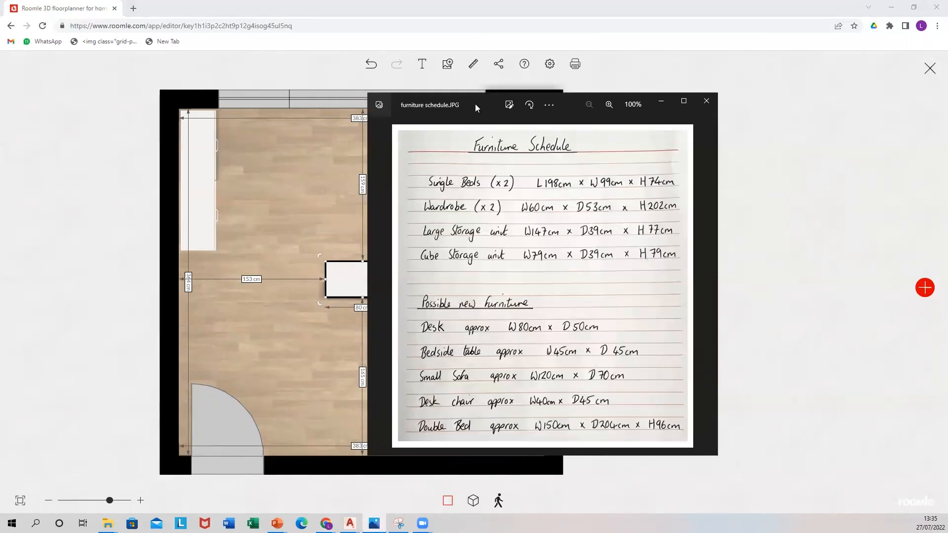
{"action": "key", "text": "alt+Tab"}
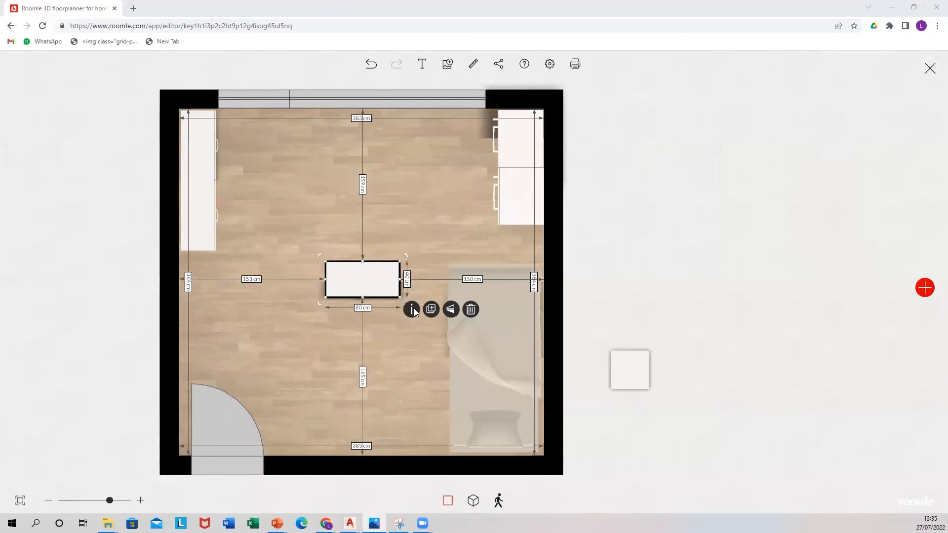
{"action": "left_click", "coordinate": [413, 309]}
{"action": "left_click", "coordinate": [491, 215]}
{"action": "type", "text": "79"}
{"action": "left_click", "coordinate": [553, 218]}
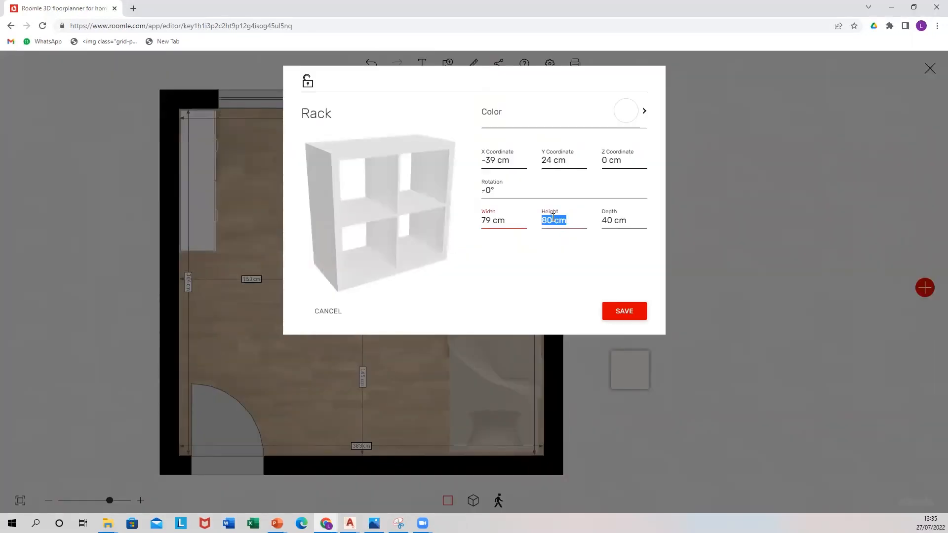
{"action": "type", "text": "79"}
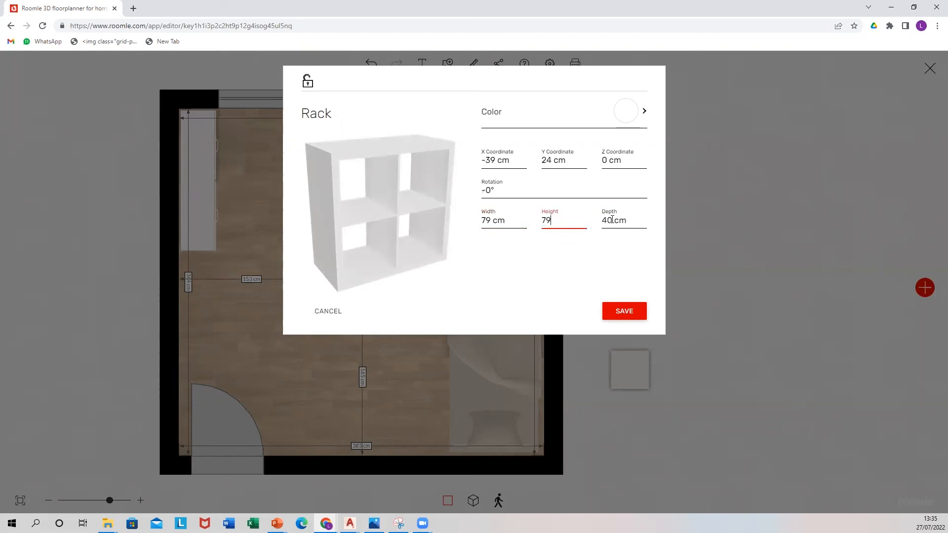
{"action": "left_click", "coordinate": [617, 222]}
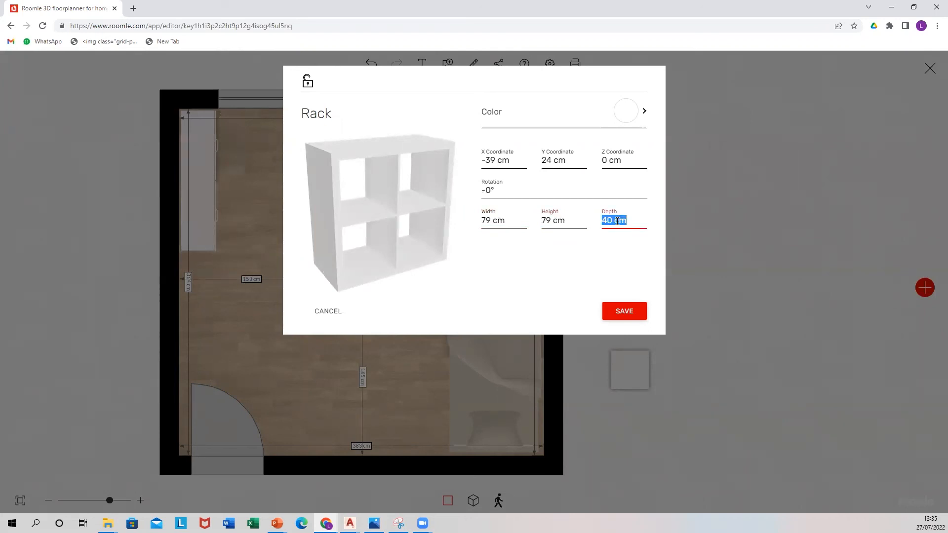
{"action": "type", "text": "39"}
{"action": "key", "text": "Return"}
Place the cube rack against the door wall beside the bed's headboard, with the narrow bookcase next to it towards the door.
{"action": "left_click_drag", "start_coordinate": [367, 289], "coordinate": [416, 445]}
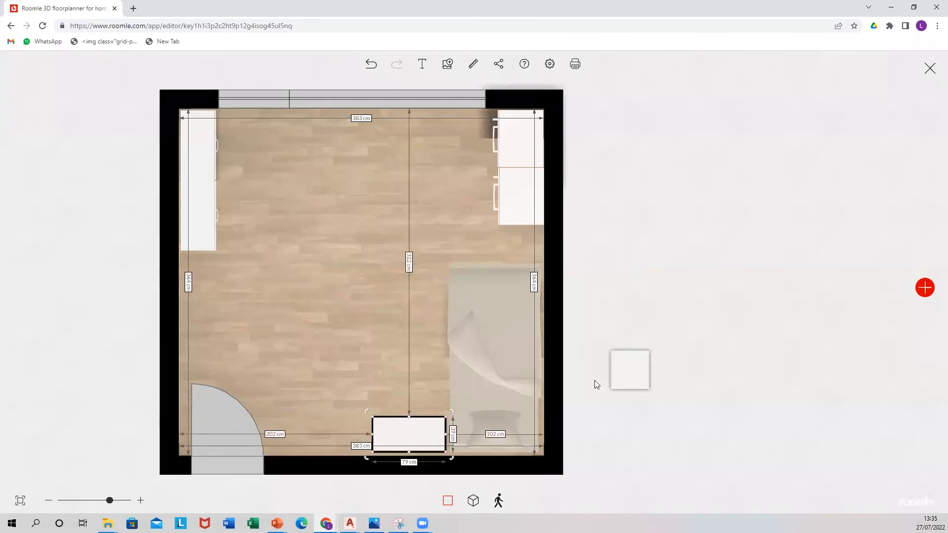
{"action": "left_click", "coordinate": [629, 380]}
{"action": "left_click_drag", "start_coordinate": [351, 432], "coordinate": [351, 436]}
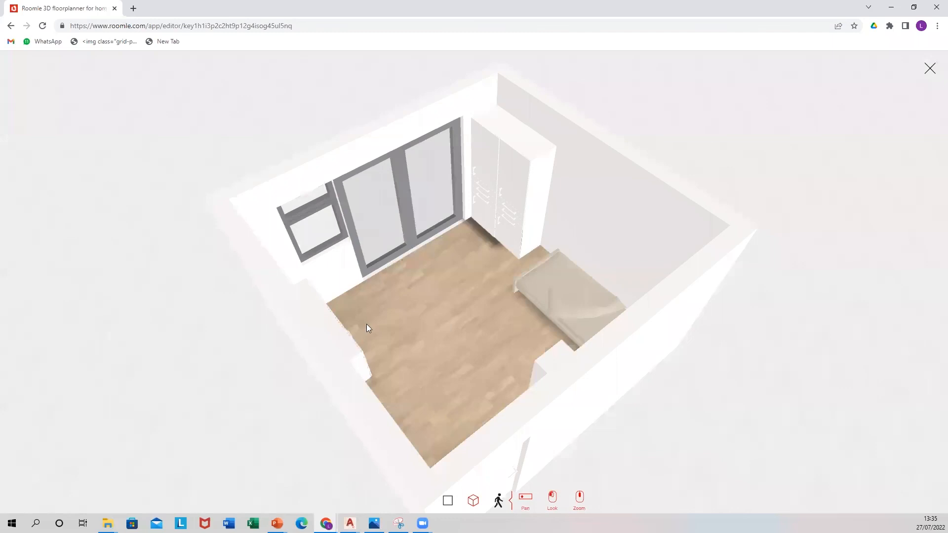
Orbit around the furnished room in 3D to examine the layout of the bed, wardrobes, storage and shelving.
{"action": "left_click_drag", "start_coordinate": [366, 324], "coordinate": [286, 299]}
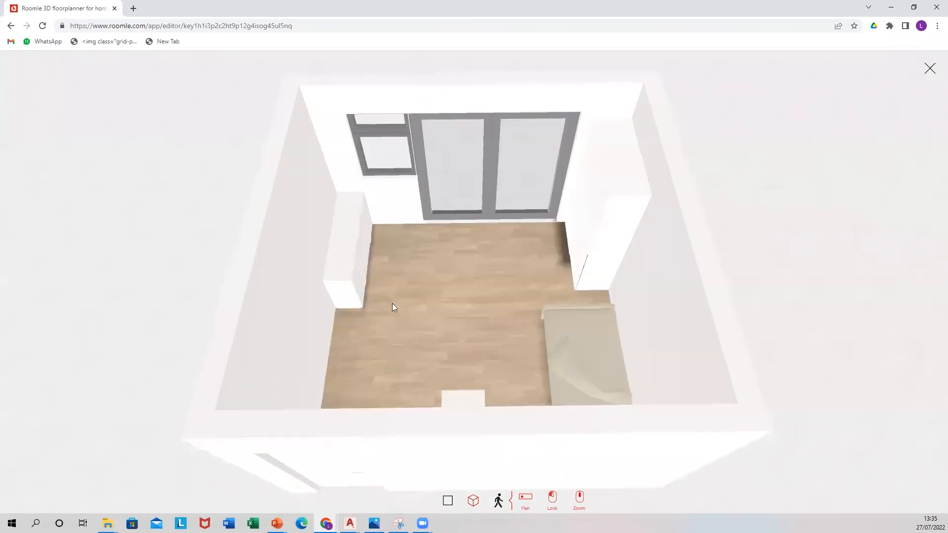
{"action": "left_click_drag", "start_coordinate": [392, 303], "coordinate": [318, 313]}
{"action": "left_click_drag", "start_coordinate": [438, 312], "coordinate": [524, 290]}
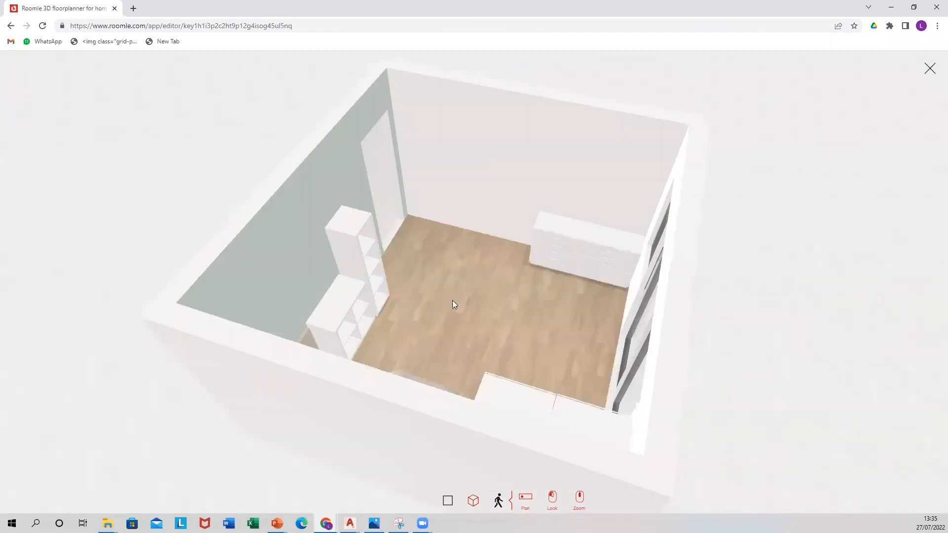
{"action": "left_click_drag", "start_coordinate": [453, 302], "coordinate": [425, 299]}
{"action": "left_click_drag", "start_coordinate": [470, 217], "coordinate": [524, 200]}
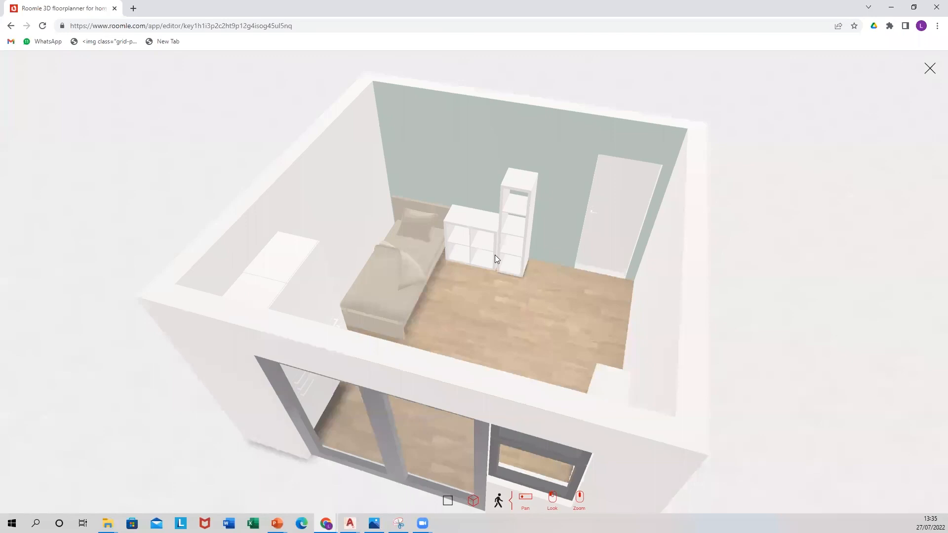
{"action": "left_click_drag", "start_coordinate": [430, 328], "coordinate": [490, 279]}
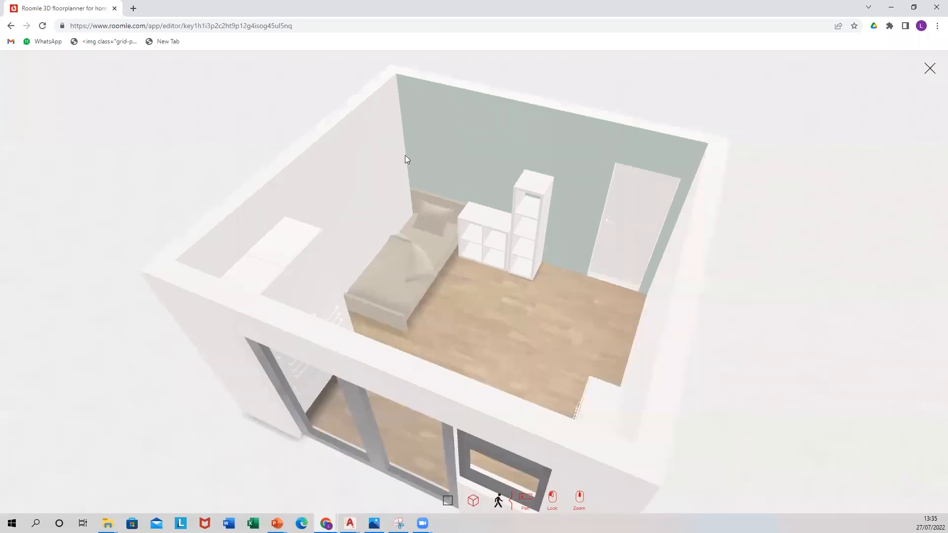
{"action": "left_click_drag", "start_coordinate": [405, 160], "coordinate": [439, 205]}
{"action": "left_click_drag", "start_coordinate": [360, 306], "coordinate": [372, 277]}
{"action": "left_click_drag", "start_coordinate": [496, 222], "coordinate": [486, 193]}
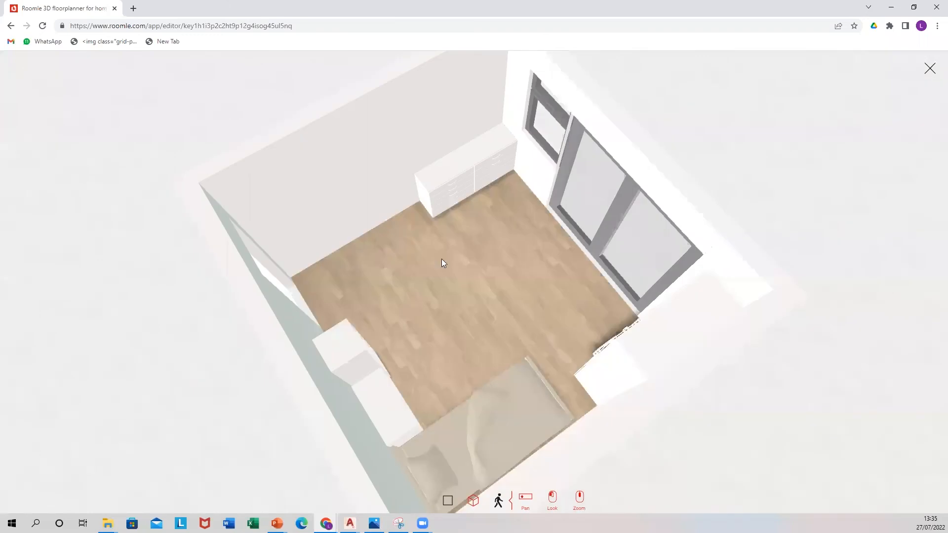
{"action": "left_click_drag", "start_coordinate": [458, 301], "coordinate": [500, 294]}
{"action": "left_click", "coordinate": [448, 500]}
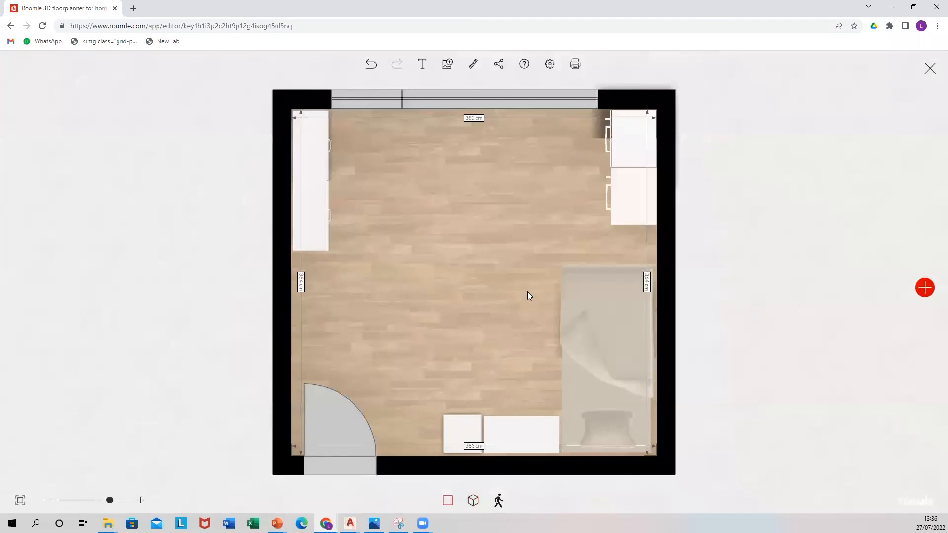
Turn off the display of measures in the plan settings.
{"action": "left_click", "coordinate": [466, 428]}
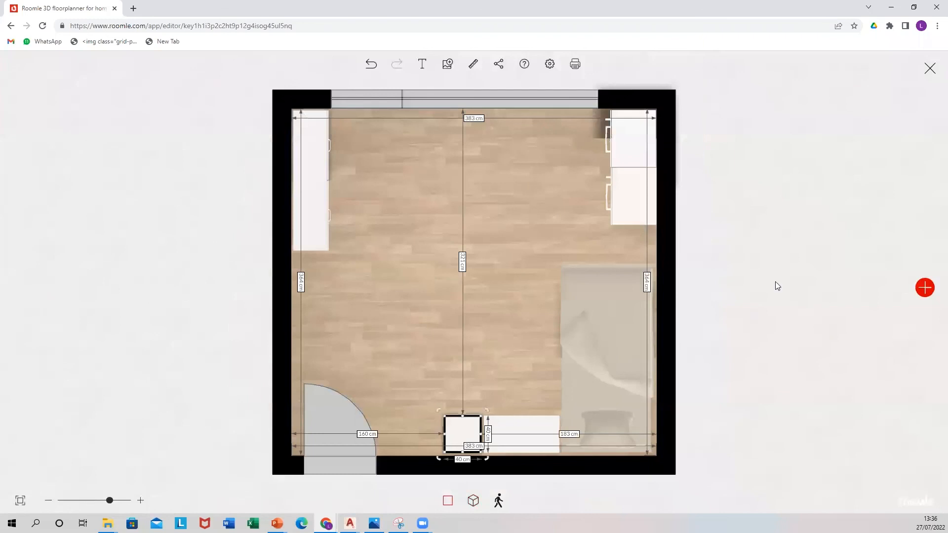
{"action": "left_click", "coordinate": [257, 275]}
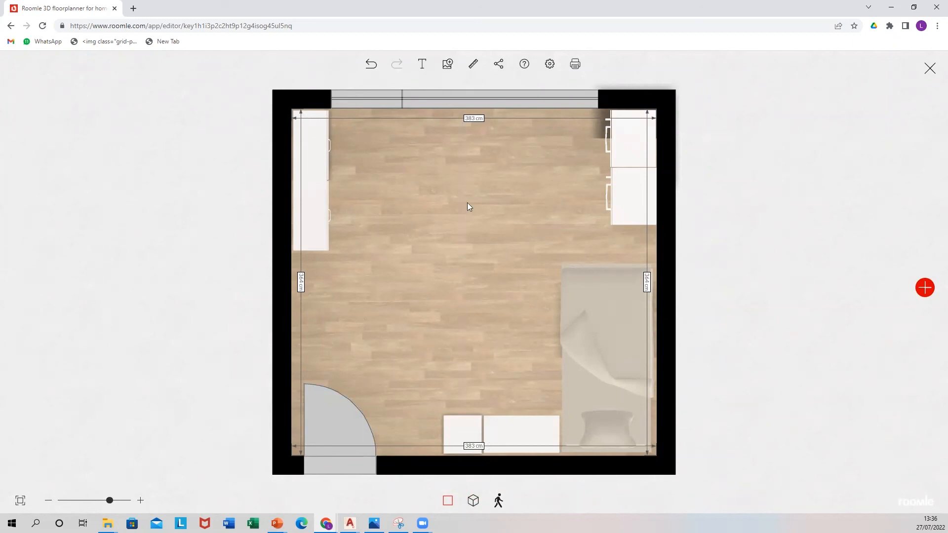
{"action": "left_click", "coordinate": [551, 66]}
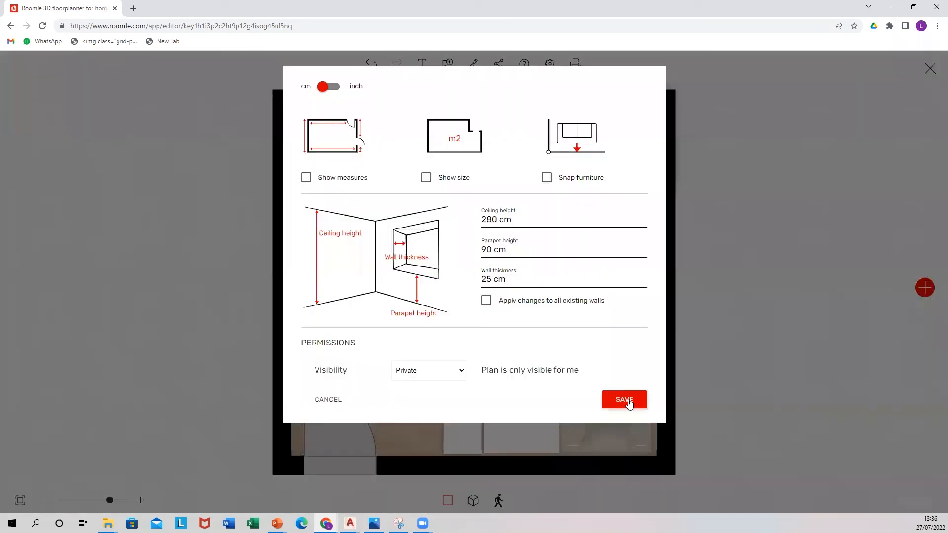
{"action": "left_click", "coordinate": [624, 399]}
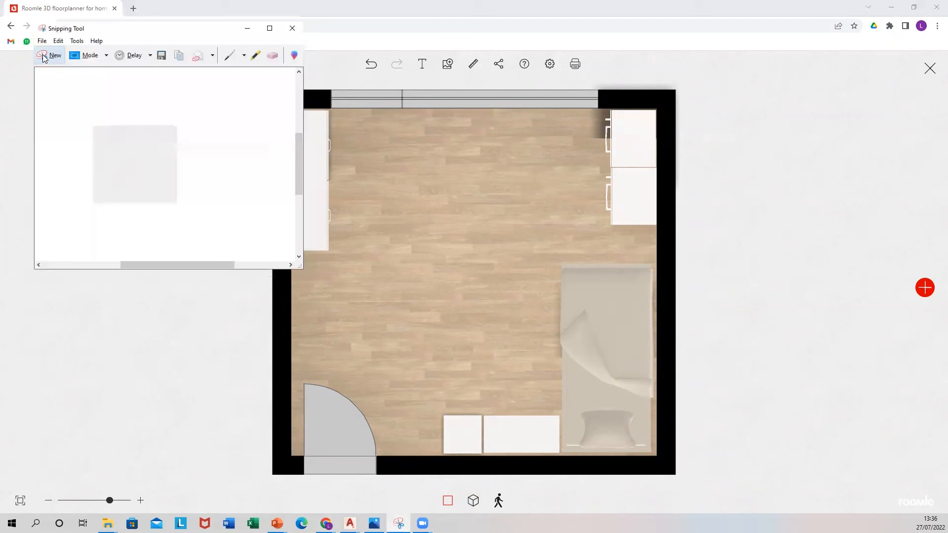
Capture the whole floor plan as a rectangular snip with Snipping Tool.
{"action": "left_click", "coordinate": [51, 59]}
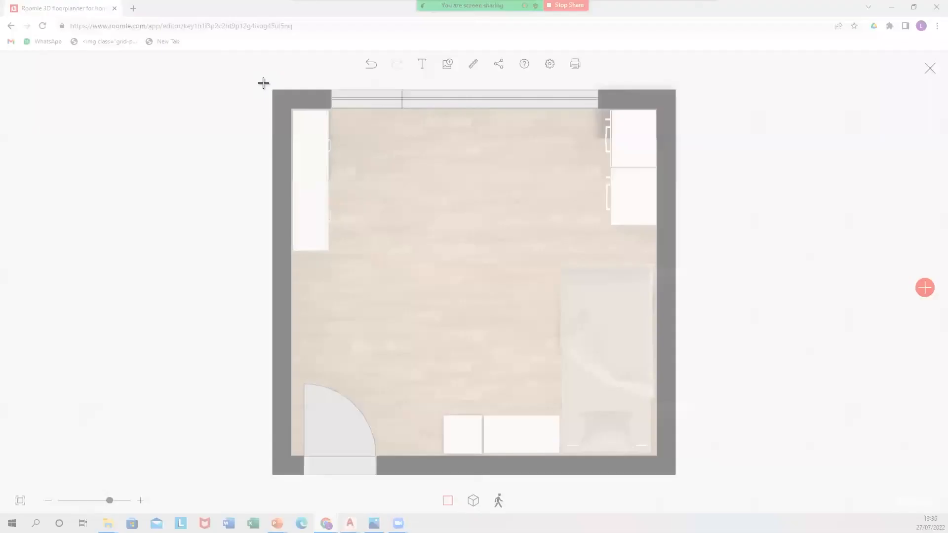
{"action": "left_click_drag", "start_coordinate": [263, 83], "coordinate": [690, 487]}
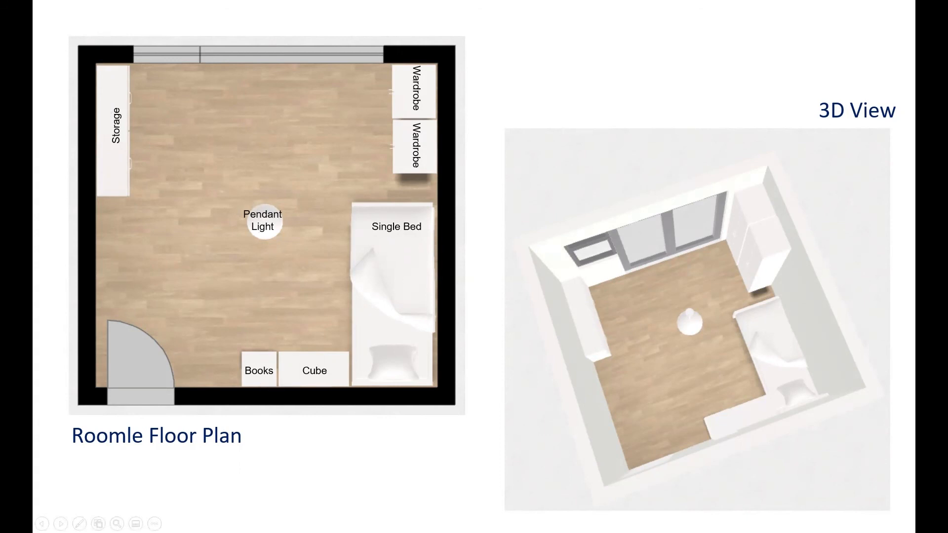
{"action": "key", "text": "Right"}
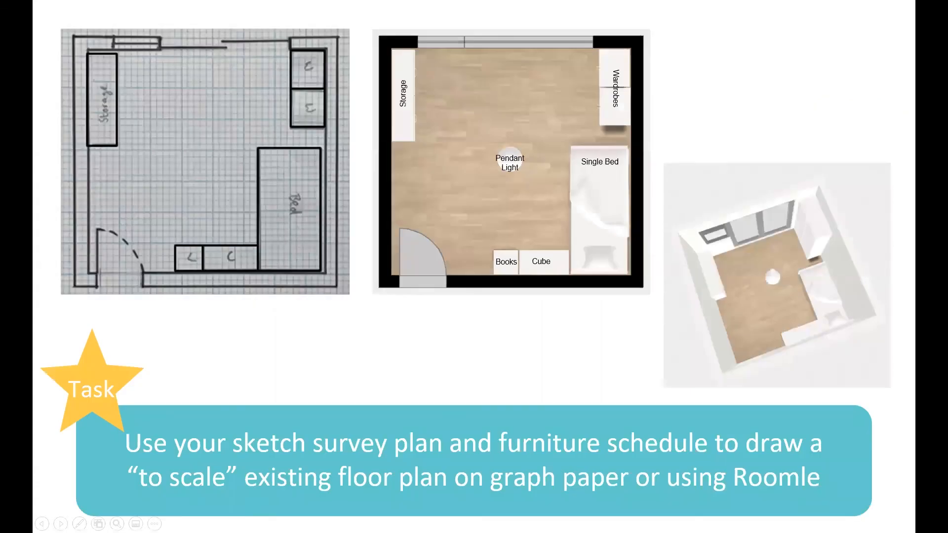